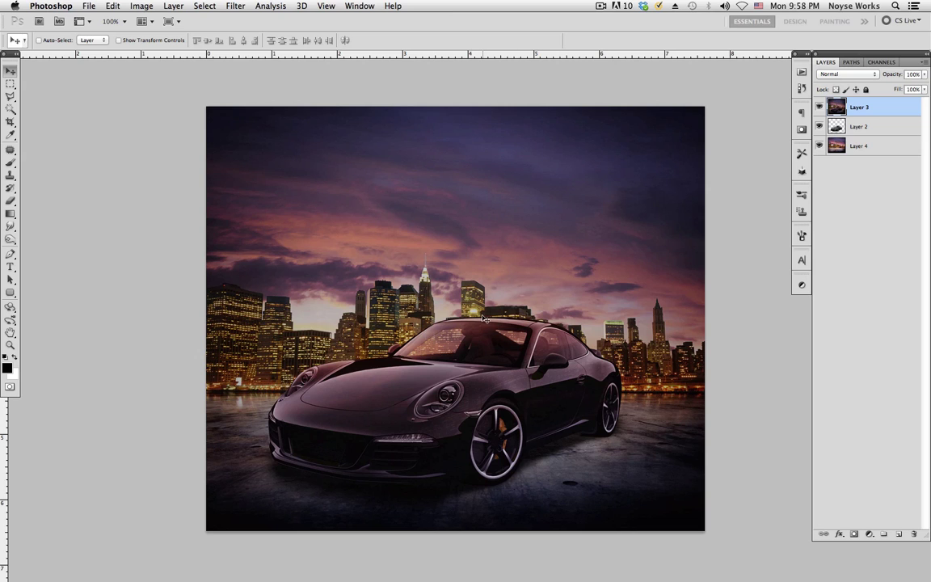
Step: Toggle the visibility of Layer 3 and Layer 2 to compare the finished composite with the unedited car and background
scroll(489, 321, "down", 1)
left_click(452, 303)
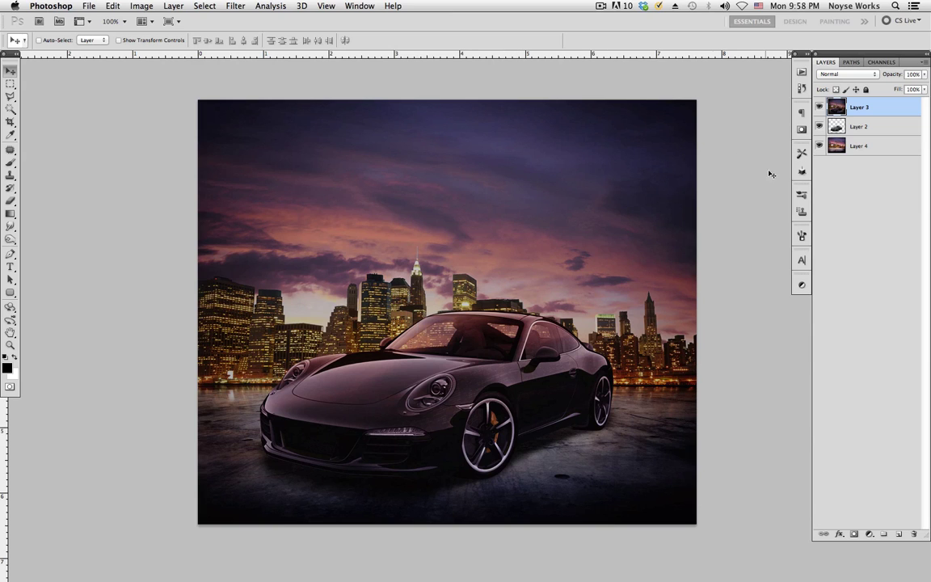
left_click(819, 108)
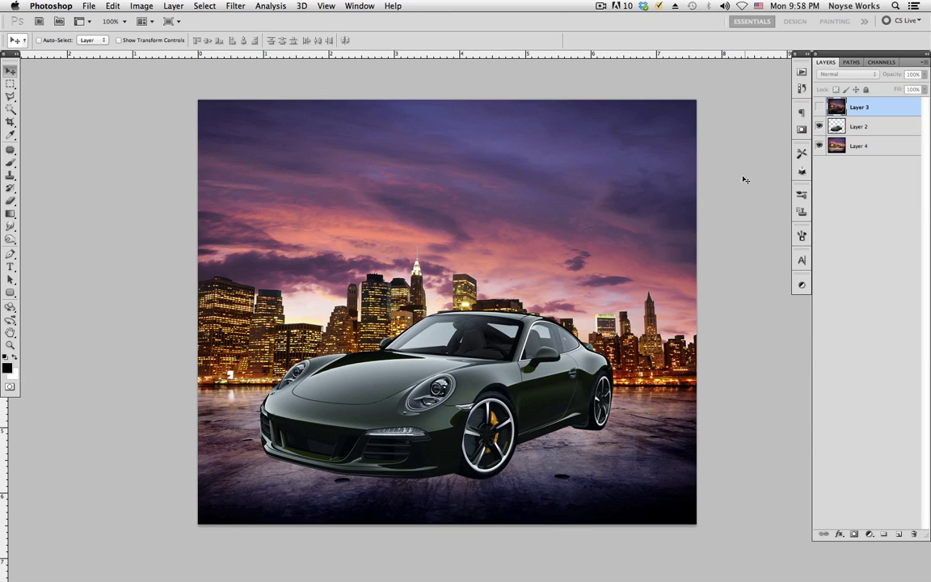
left_click(819, 127)
left_click(820, 127)
left_click(821, 107)
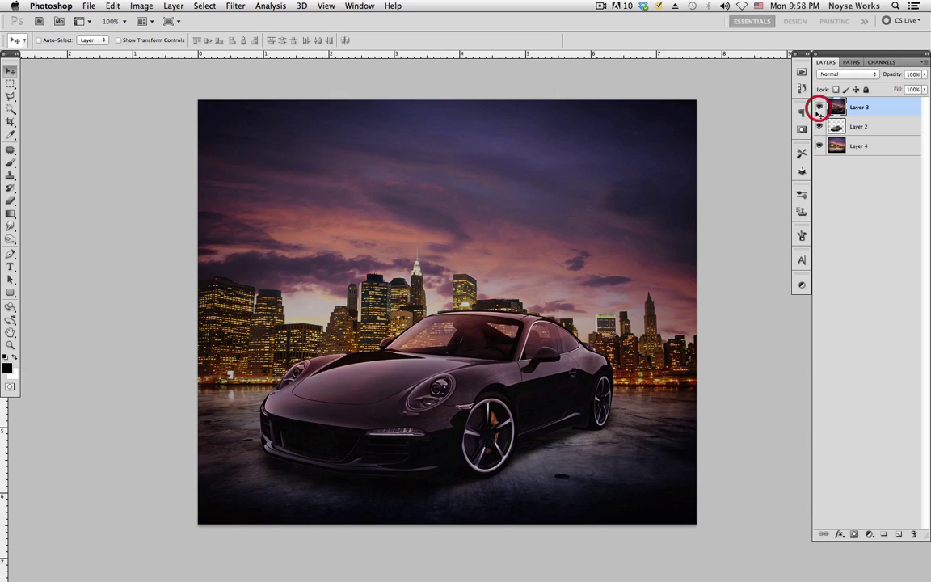
left_click(821, 107)
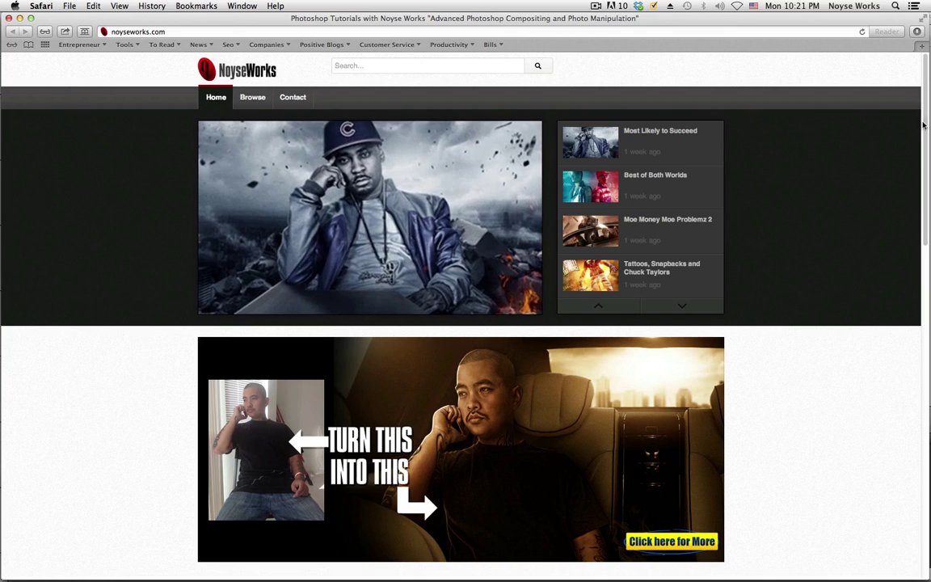
Step: Switch to Safari and look through the noyseworks.com home page
left_click_drag(924, 124, 872, 297)
scroll(873, 297, "down", 2)
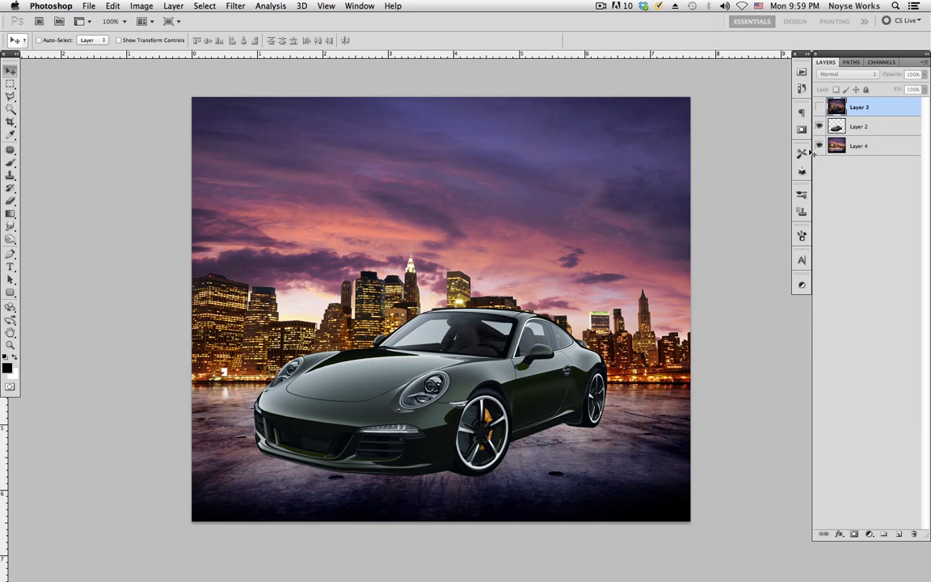
Step: Delete the flattened composite layer, Layer 3
left_click(888, 108)
left_click(914, 534)
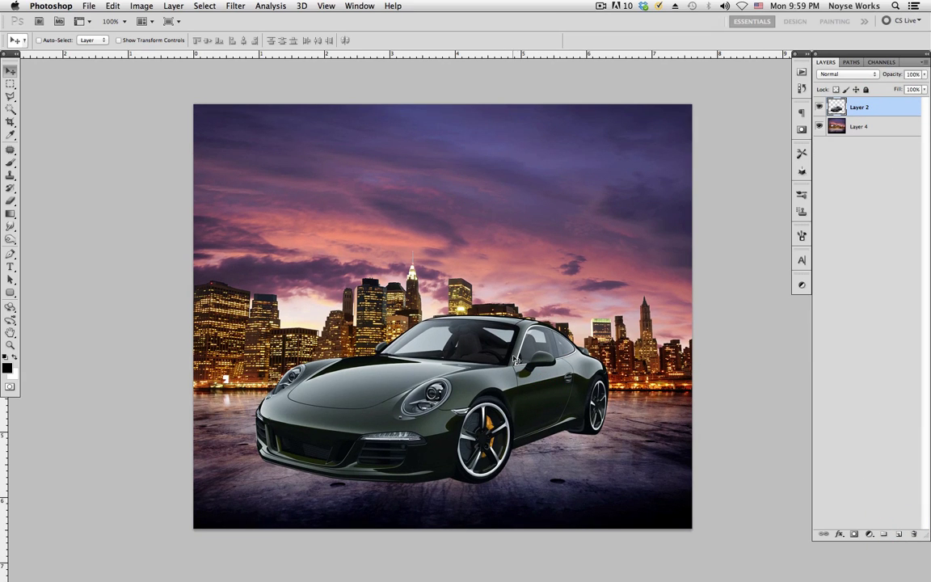
Step: Put Layer 2 into a layer group and name the group "car"
left_click(871, 108)
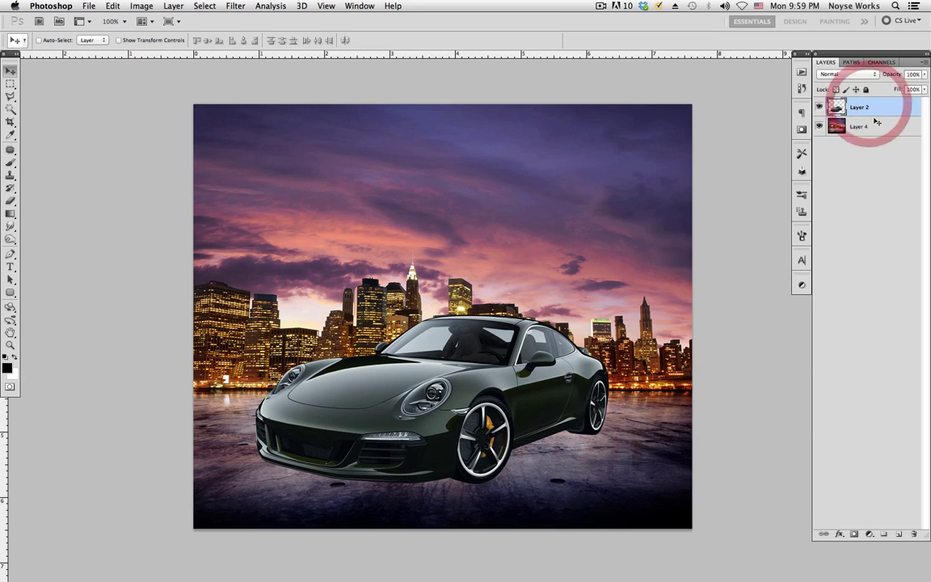
key("super+g")
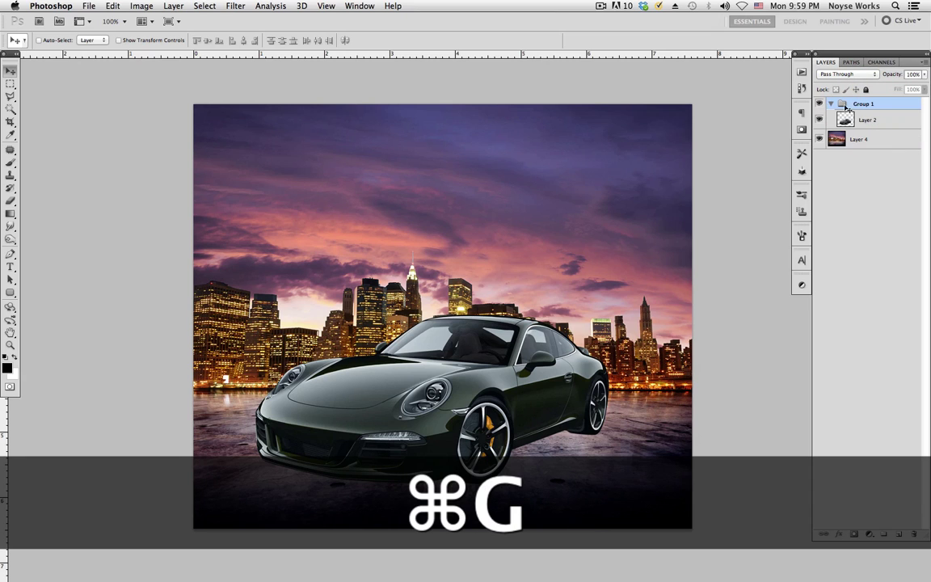
double_click(863, 103)
type("car")
key("Return")
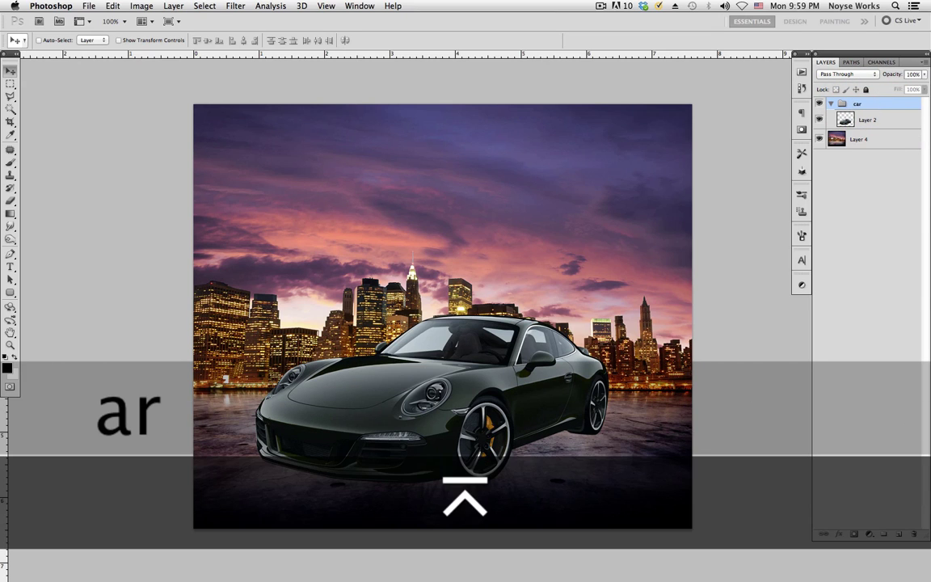
Step: Put Layer 4 into its own layer group named "bg" and collapse both groups
left_click(831, 105)
left_click(852, 120)
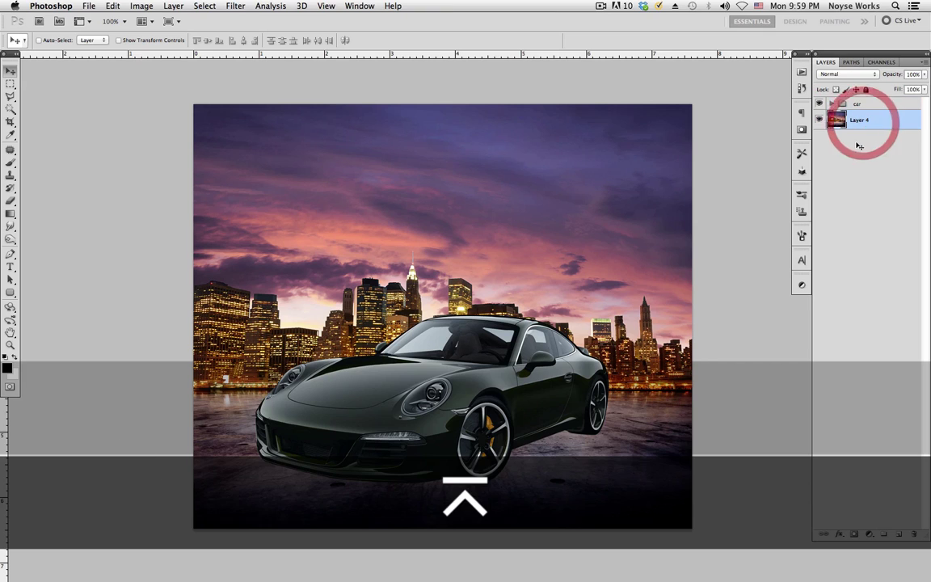
key("super+g")
double_click(862, 117)
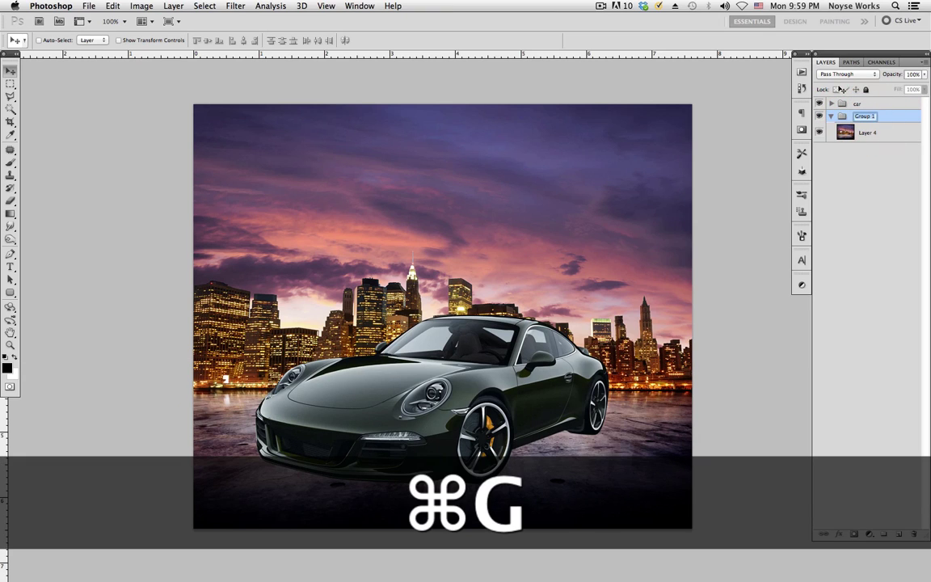
type("bg")
key("Return")
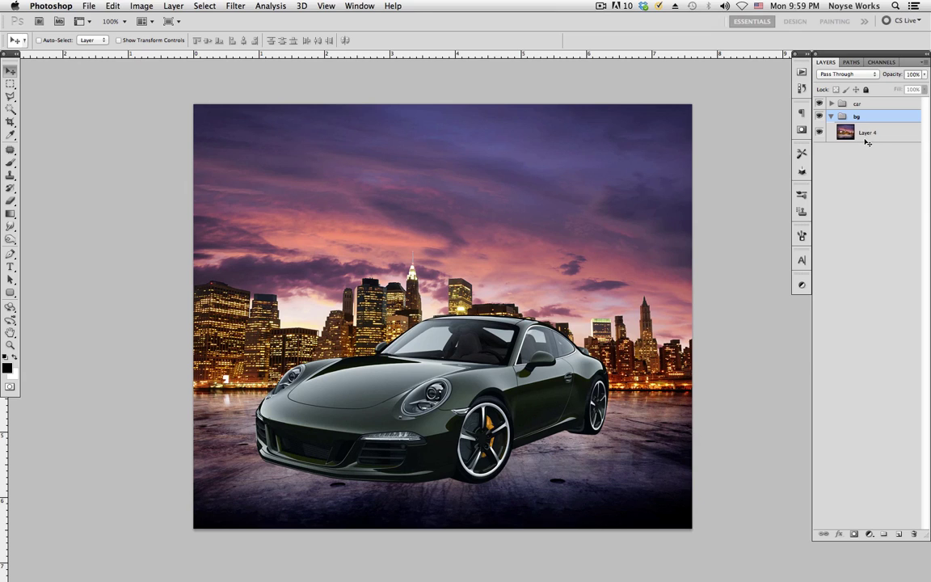
left_click(855, 179)
left_click(830, 116)
Step: Expand the car group and add a white layer mask to Layer 2
left_click(832, 104)
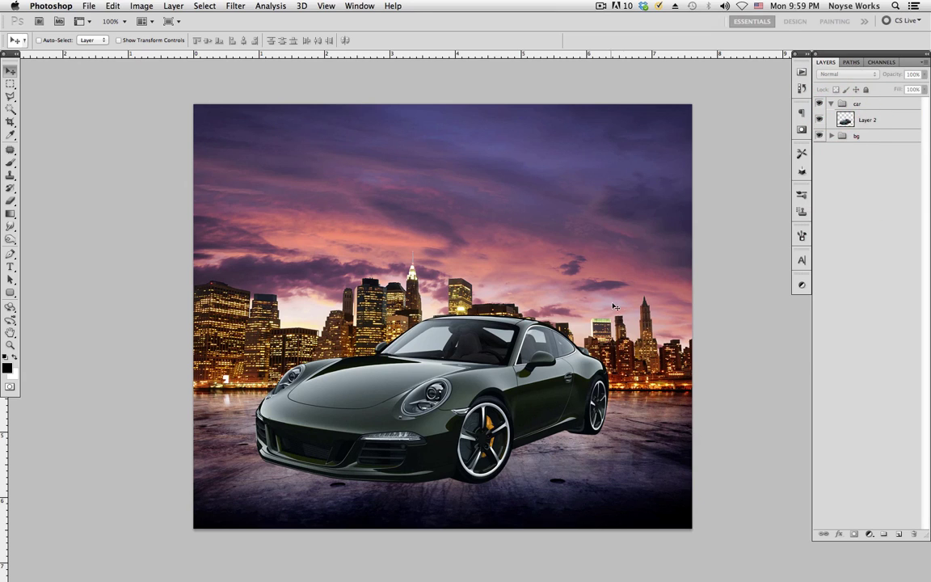
left_click_drag(558, 280, 554, 276)
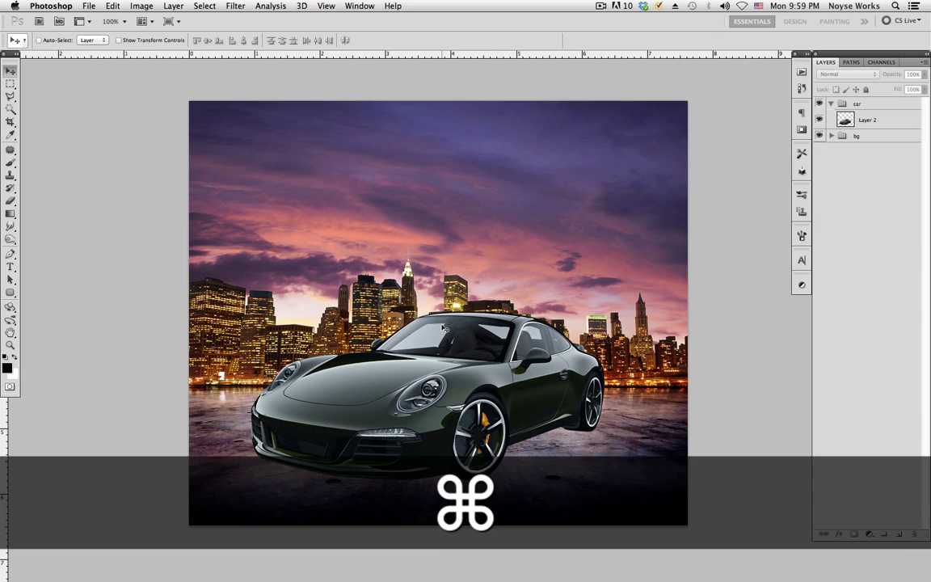
key("super+equal")
key("super+equal")
key("super+equal")
key("super+equal")
key("super+equal")
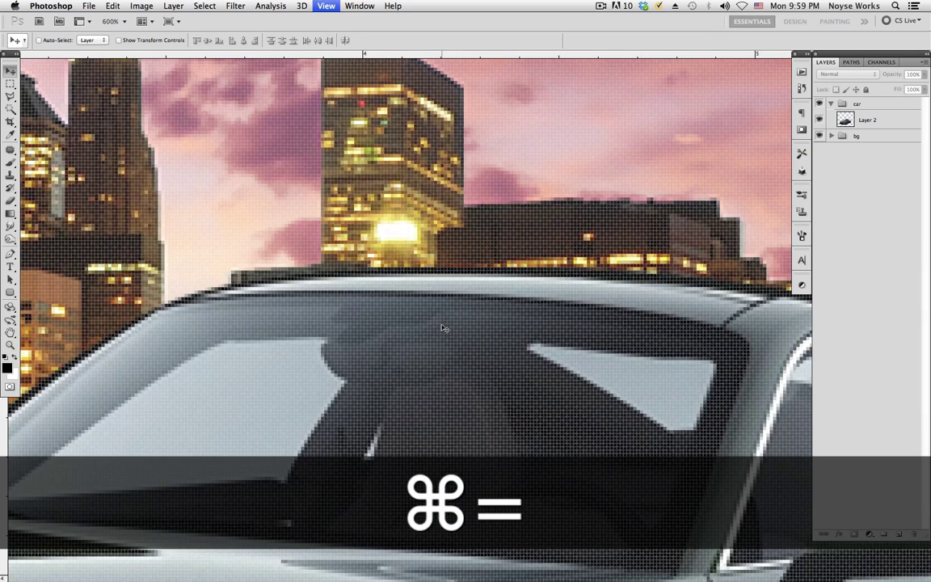
key("super+minus")
scroll(526, 348, "down", 3)
left_click_drag(575, 312, 625, 312)
left_click(868, 123)
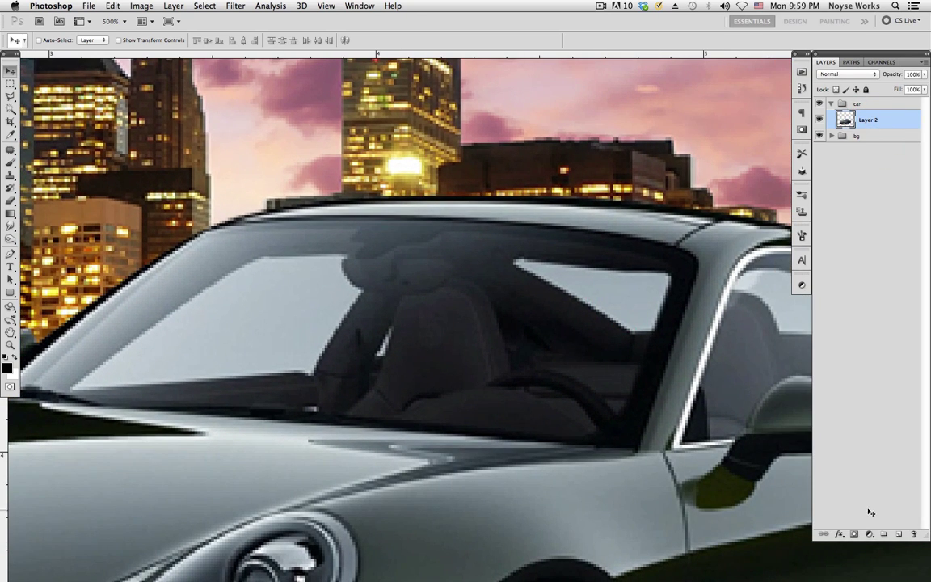
left_click(854, 534)
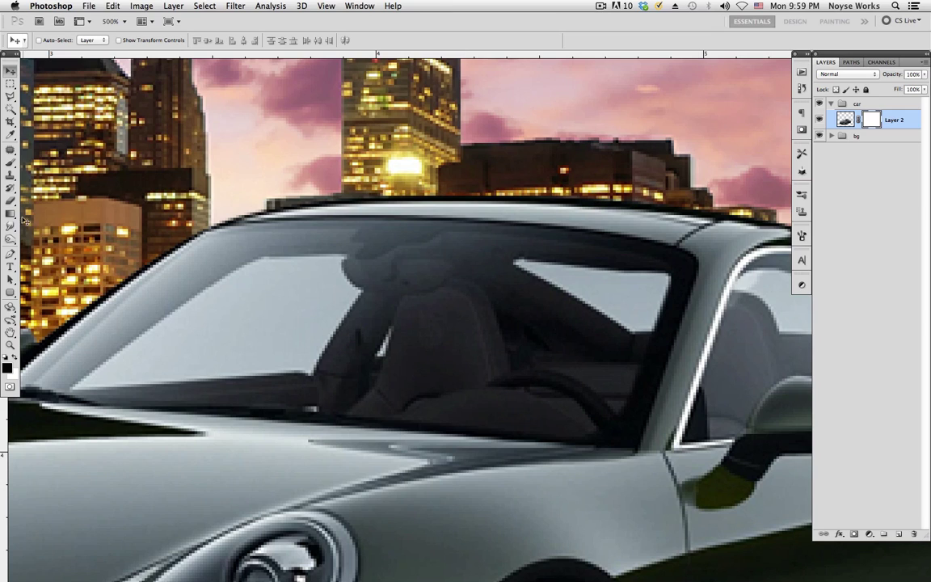
Step: Start a Pen tool path along the slanted edge of the bright windshield glass, curving it at the upper corner and retracting the outgoing handle
left_click(11, 255)
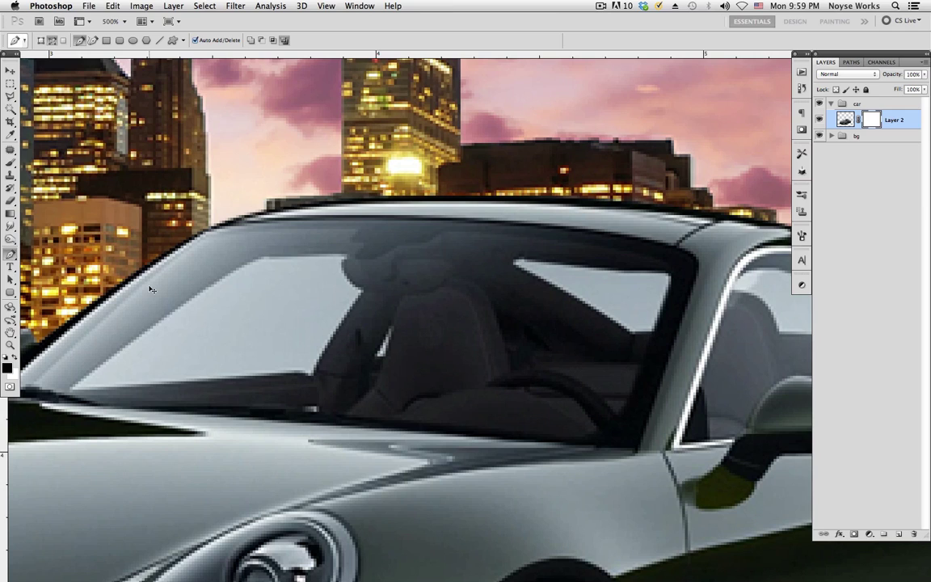
left_click(69, 389)
left_click(259, 256)
left_click_drag(259, 256, 309, 234)
key("super+alt+z")
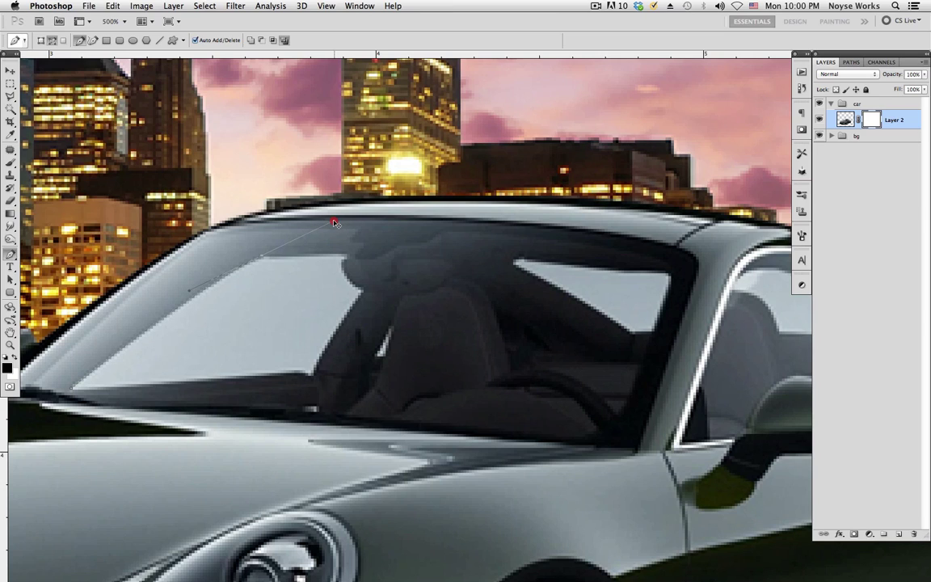
left_click(335, 222)
key("alt")
left_click_drag(337, 223, 261, 257)
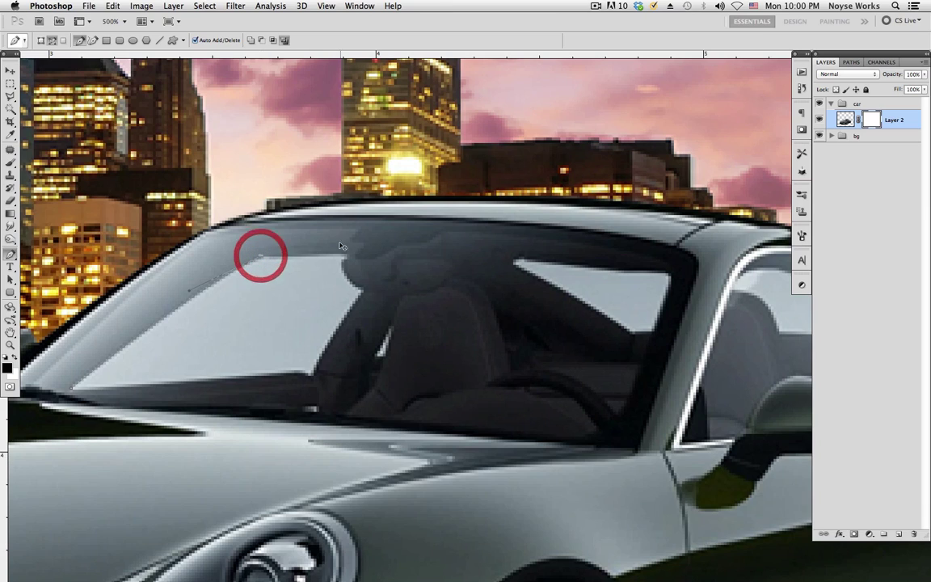
Step: Continue the path around the mirror curve and along the dashboard edge, closing it at the glass area's lower corner
left_click(344, 255)
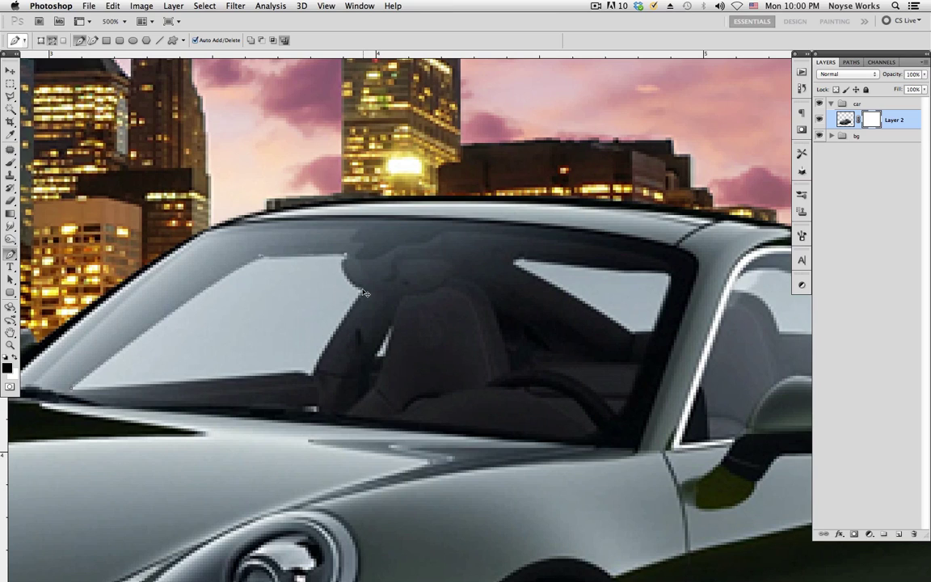
left_click_drag(365, 289, 389, 301)
key("alt")
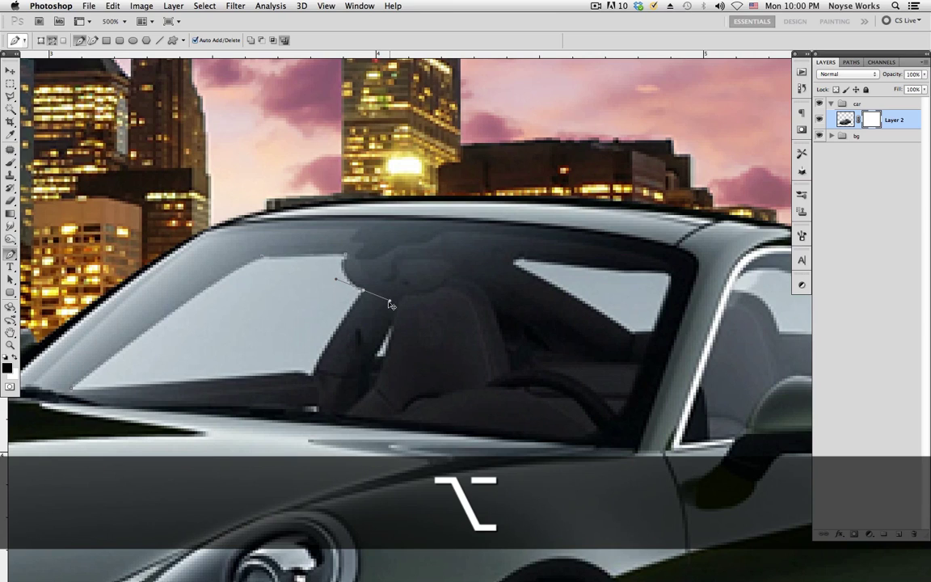
left_click_drag(391, 304, 368, 296)
left_click(312, 374, "alt")
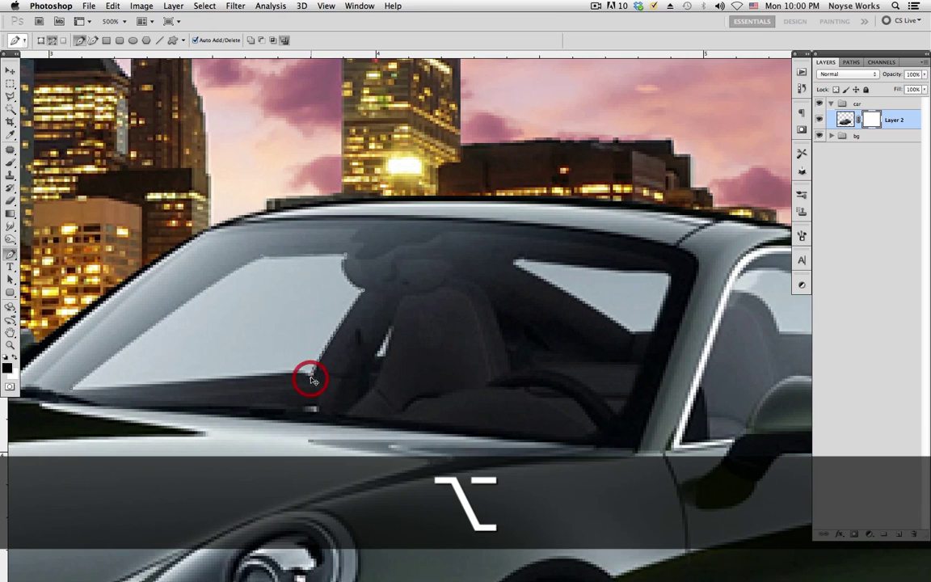
left_click(139, 387)
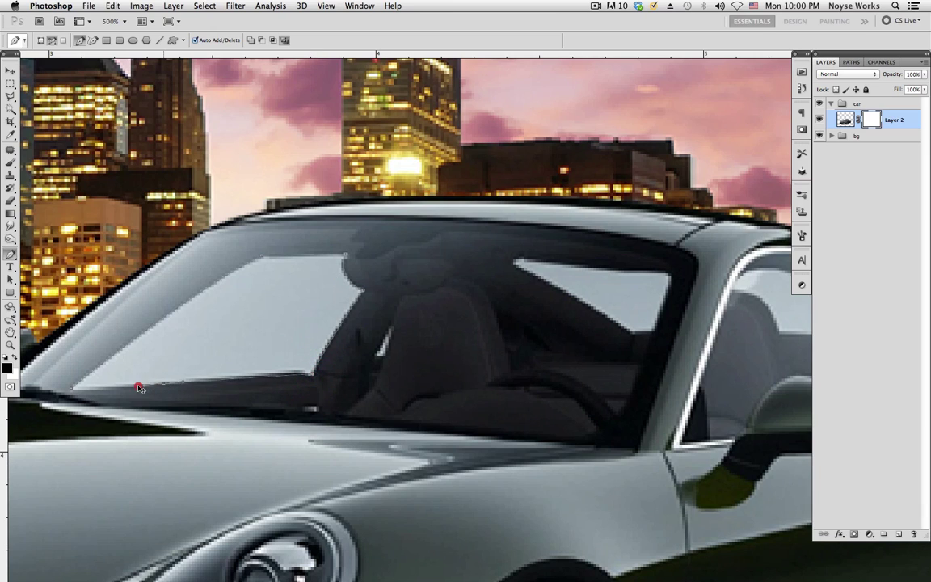
left_click(72, 391)
Step: Delete the work path traced around the windshield glass and return to the layers
left_click(851, 62)
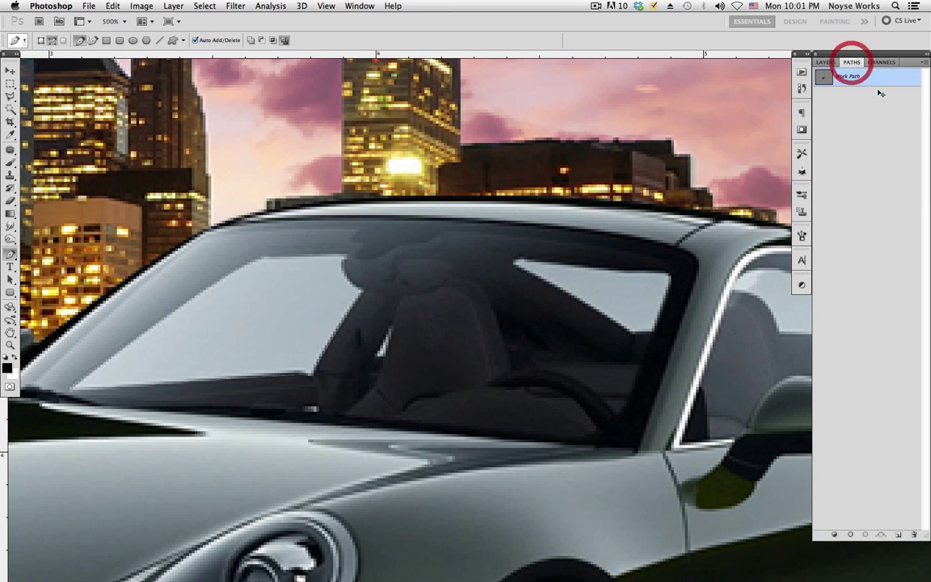
left_click(911, 534)
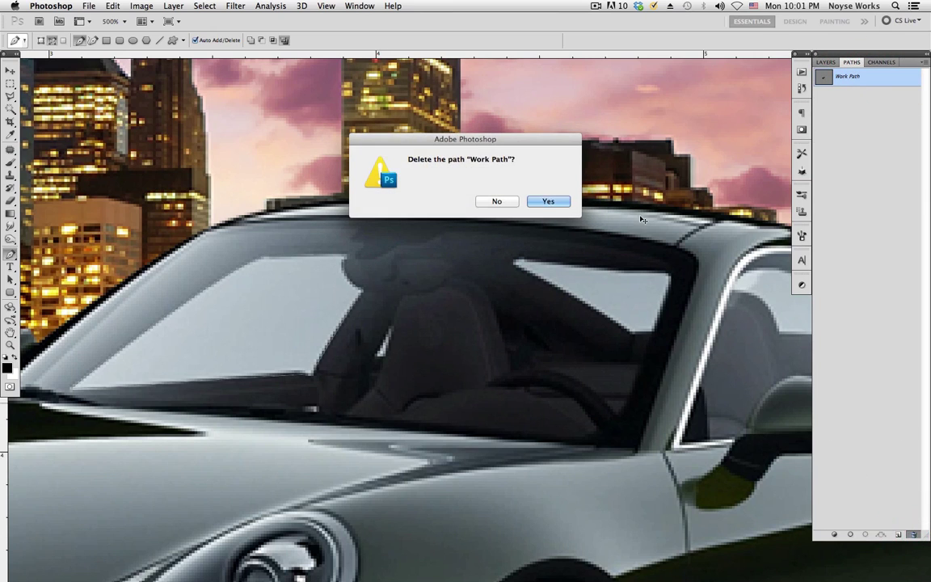
left_click(539, 201)
left_click(825, 63)
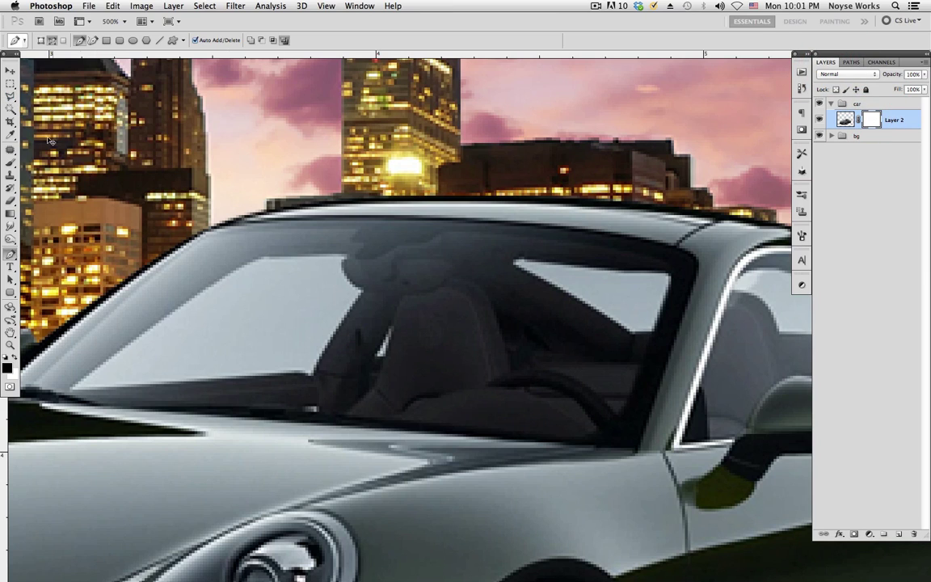
Step: Select the large bright glass area of the windshield with the Polygonal Lasso, following its edges around the mirror and dashboard
key("l")
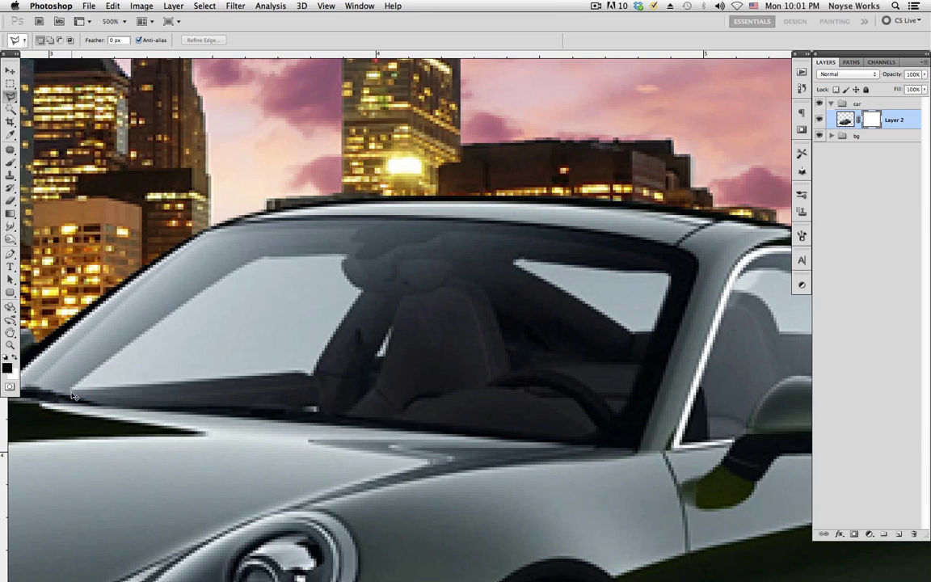
left_click(71, 389)
left_click(120, 348)
left_click(174, 312)
left_click(216, 275)
left_click(243, 233)
left_click(349, 279)
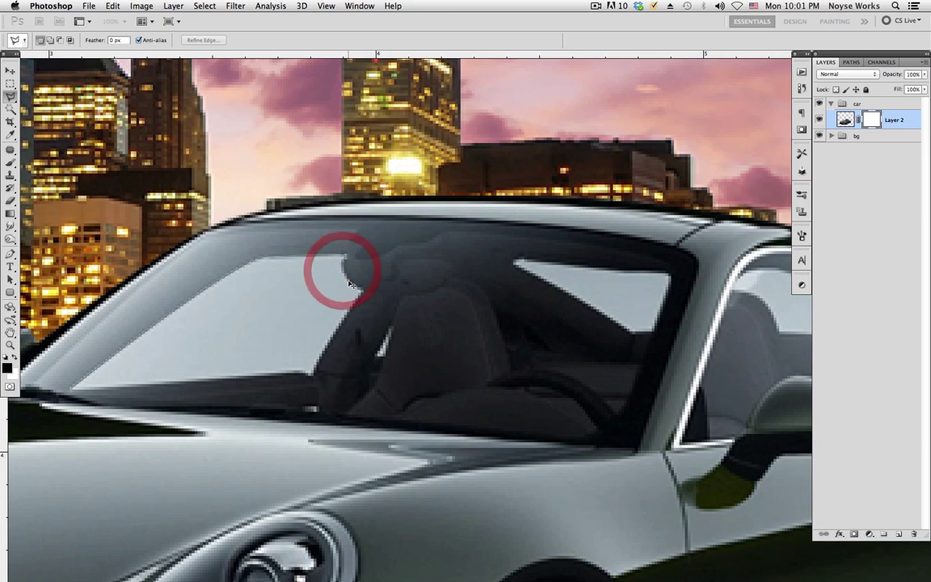
left_click(358, 285)
left_click(347, 315)
left_click(323, 349)
left_click(301, 373)
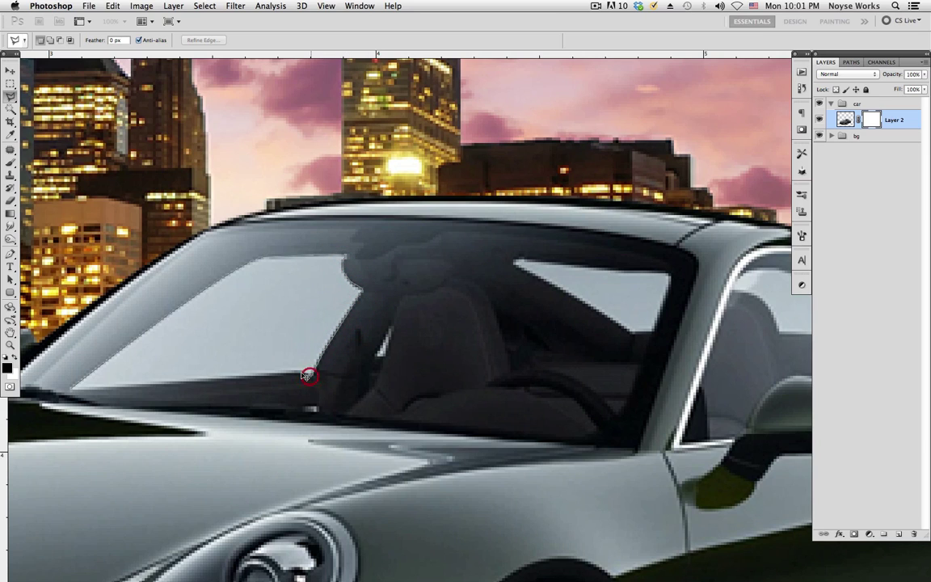
double_click(72, 391)
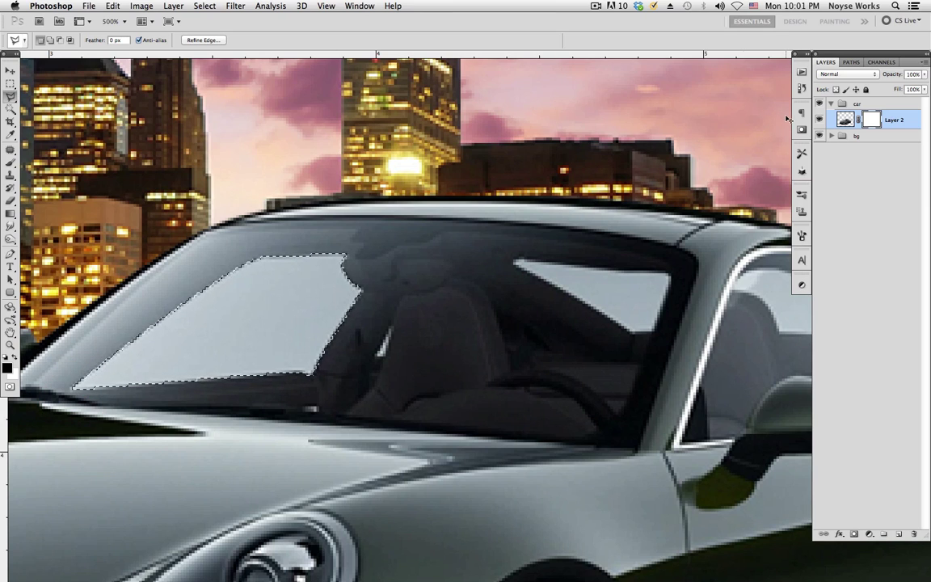
Step: Fill the selected windshield area on Layer 2's mask with grey #afafaf using the Paint Bucket
left_click(873, 120)
left_click(7, 368)
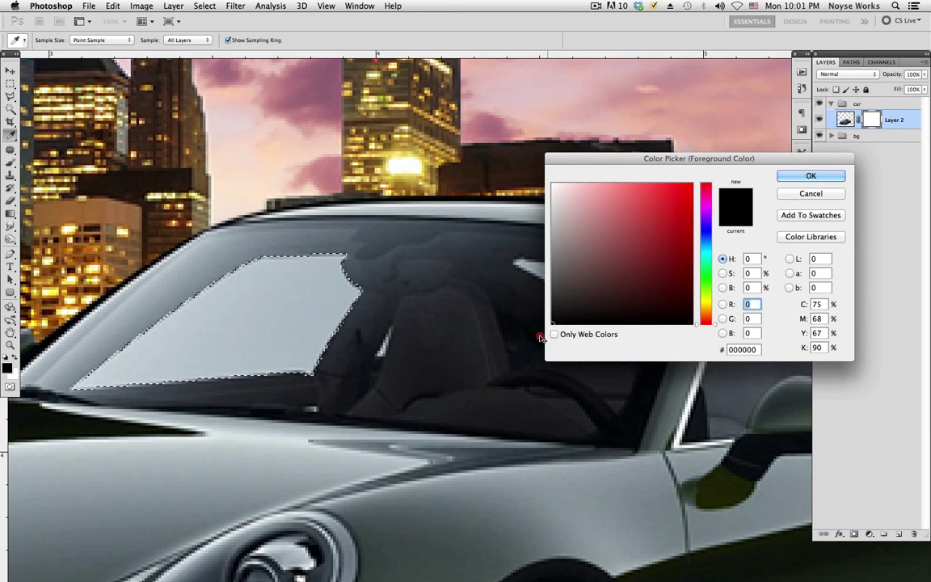
left_click(546, 244)
left_click_drag(546, 245, 544, 227)
left_click(540, 228)
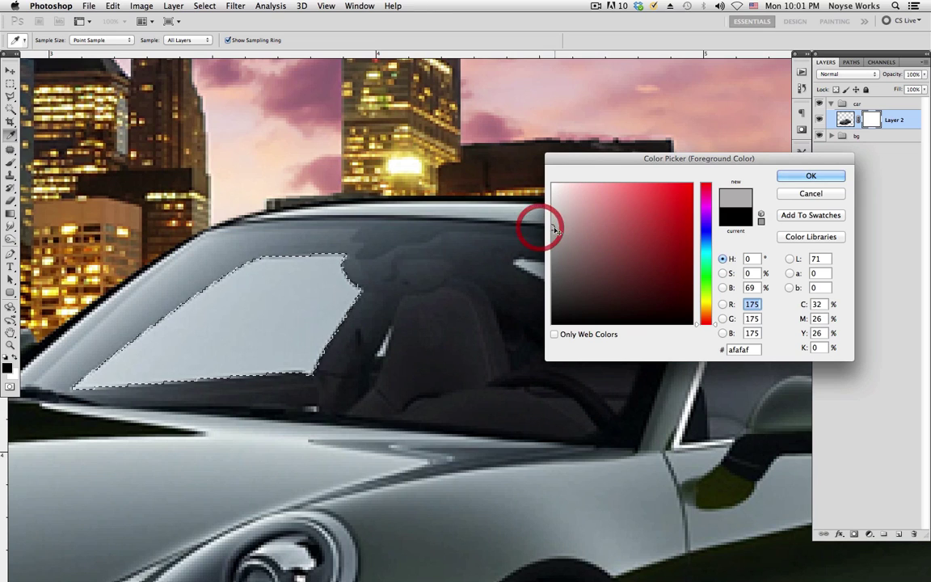
left_click(736, 350)
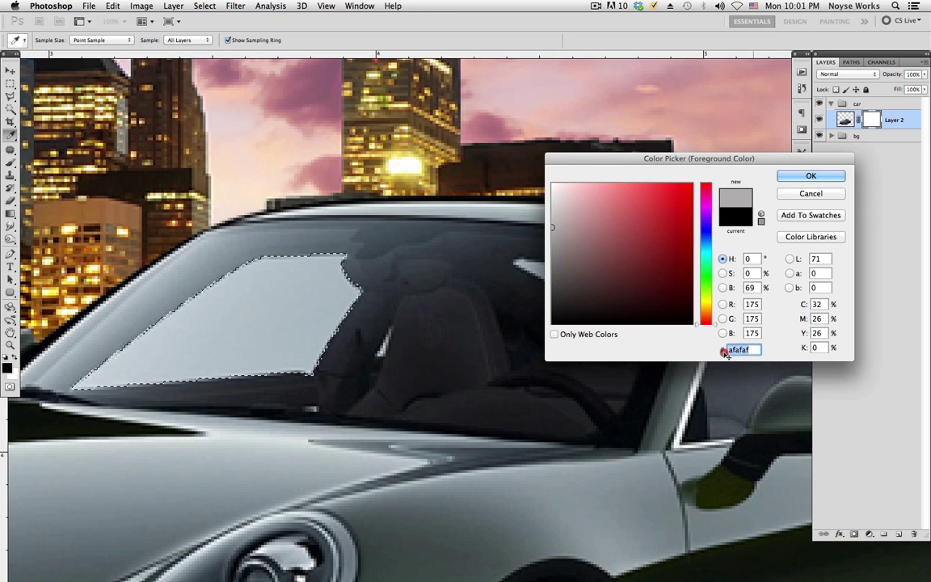
left_click(809, 176)
key("l")
left_click_drag(11, 213, 48, 215)
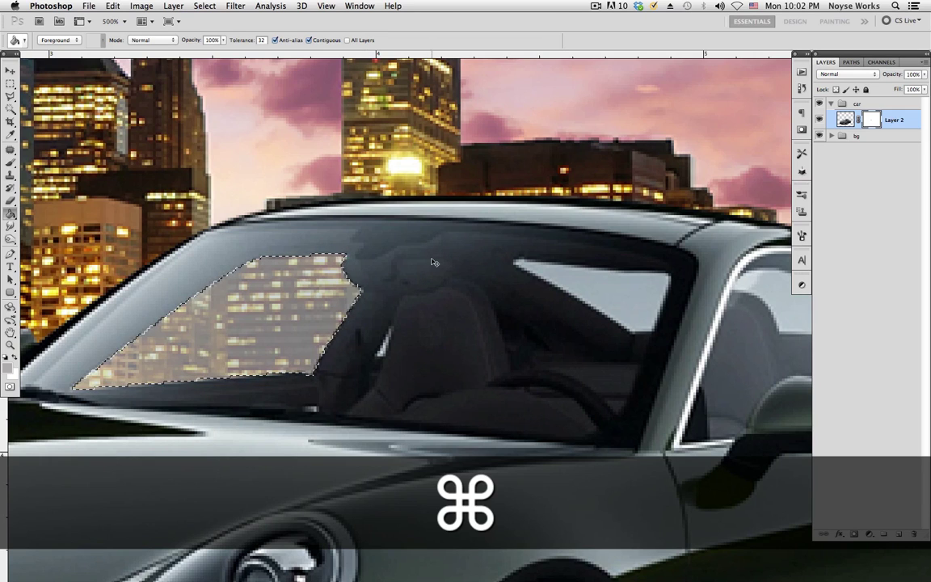
Step: Outline the small bright gap beside the front seat with the Polygonal Lasso and fill it with the grey foreground on Layer 2's mask
key("super+d")
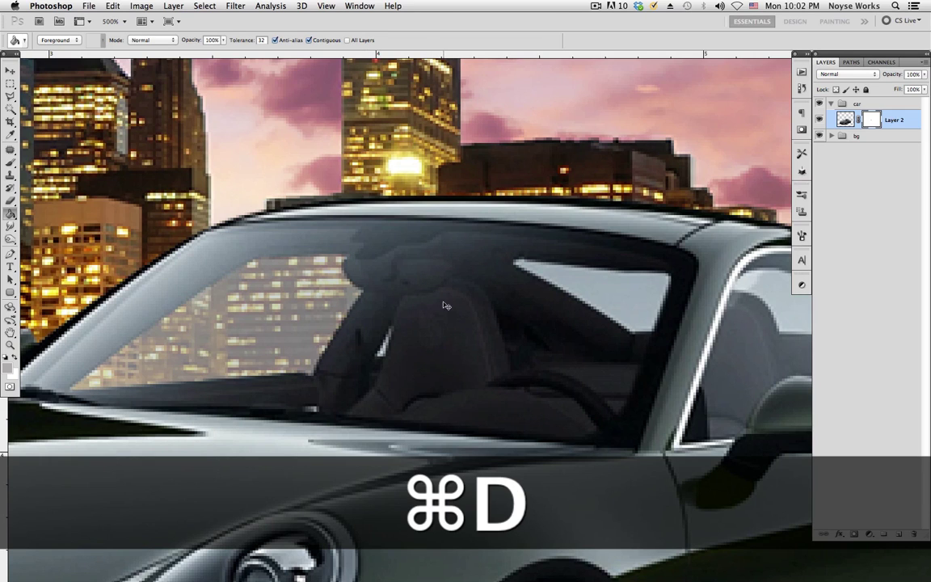
left_click(10, 96)
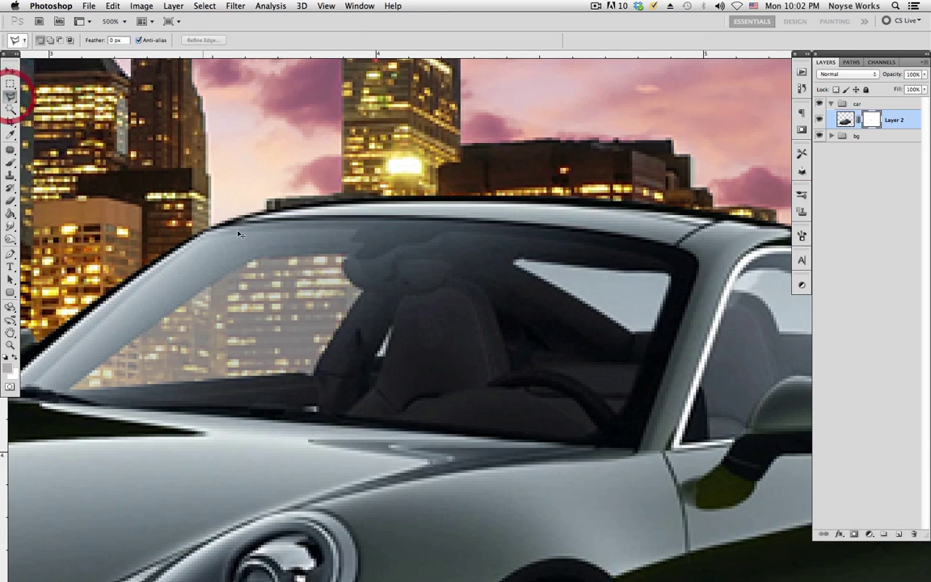
mouse_move(377, 356)
left_mouse_down()
mouse_move(370, 347)
mouse_move(391, 329)
mouse_move(380, 354)
left_mouse_up()
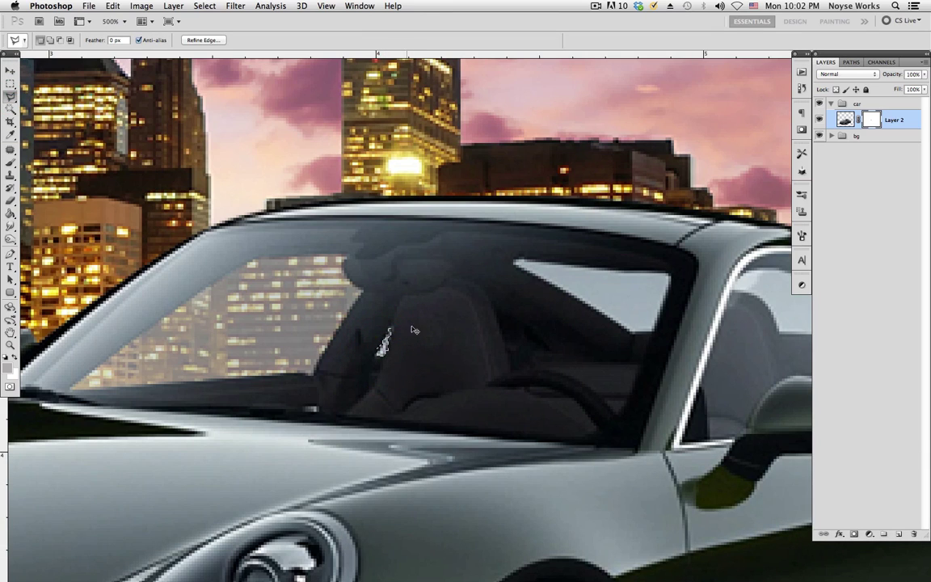
key("alt+BackSpace")
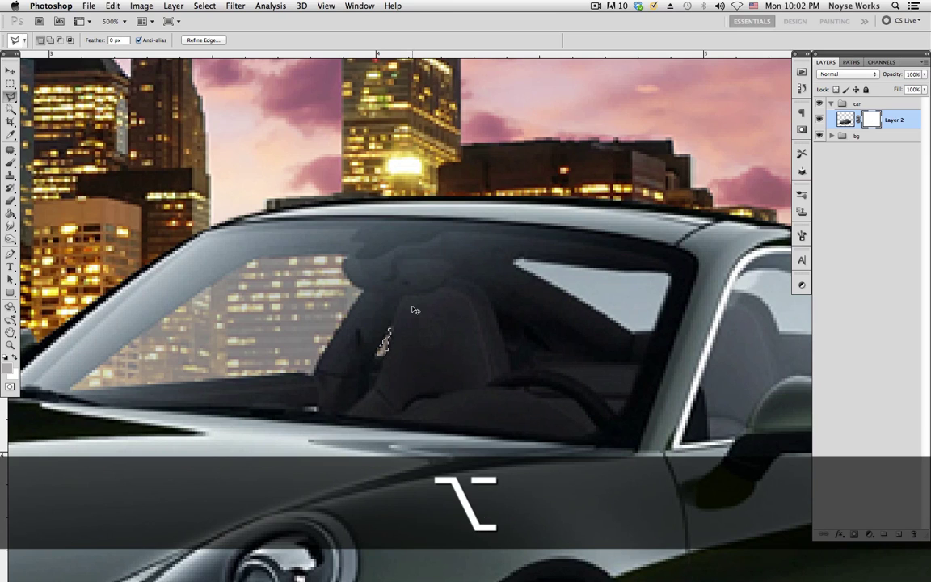
key("super+d")
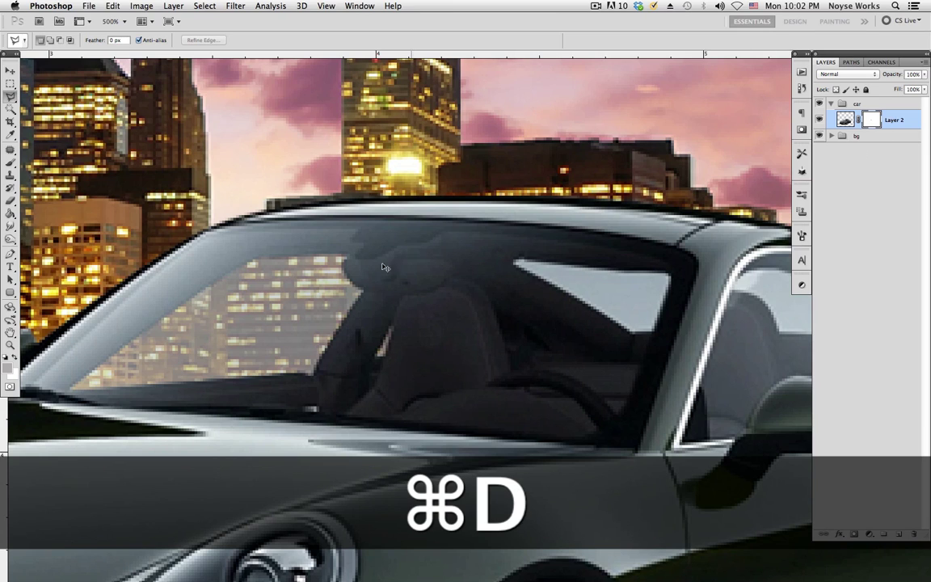
Step: Lasso the bright triangular glass area behind the steering wheel and fill it with the same grey on Layer 2's mask
mouse_move(514, 261)
left_mouse_down()
mouse_move(674, 275)
mouse_move(651, 328)
mouse_move(625, 333)
mouse_move(596, 305)
mouse_move(510, 261)
left_mouse_up()
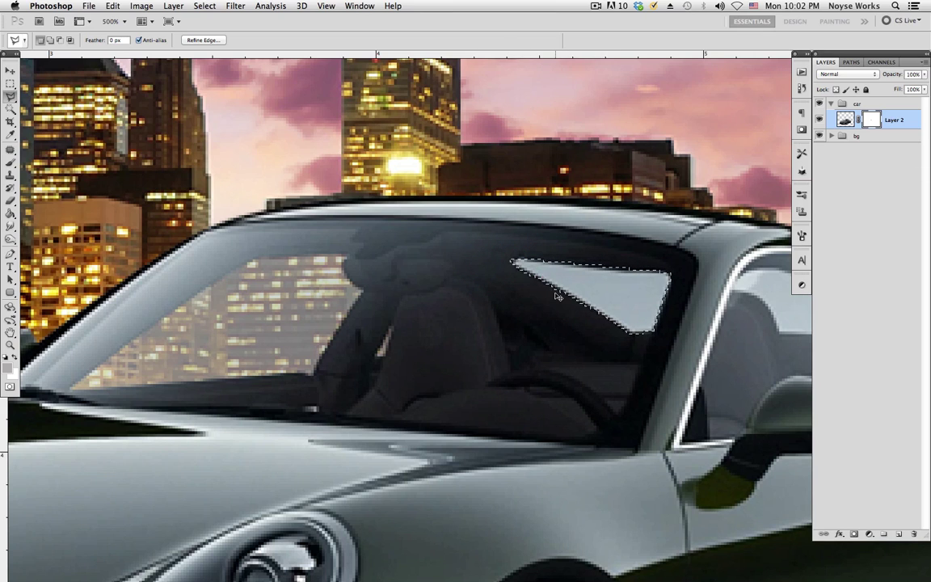
key("alt+BackSpace")
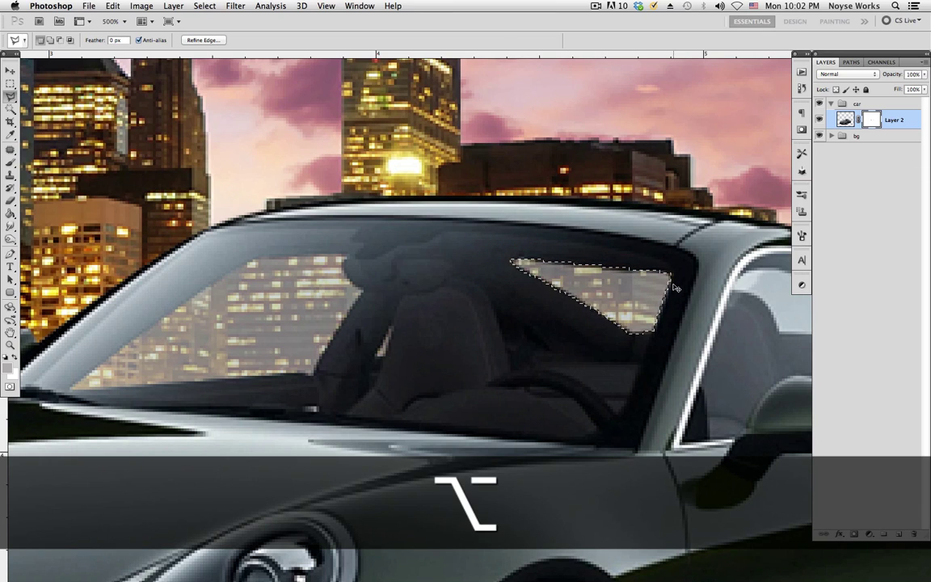
key("super+d")
Step: Trace the bright glass area of the front side window around the headrest with the Polygonal Lasso and fill it with grey on the mask
scroll(576, 301, "right", 5)
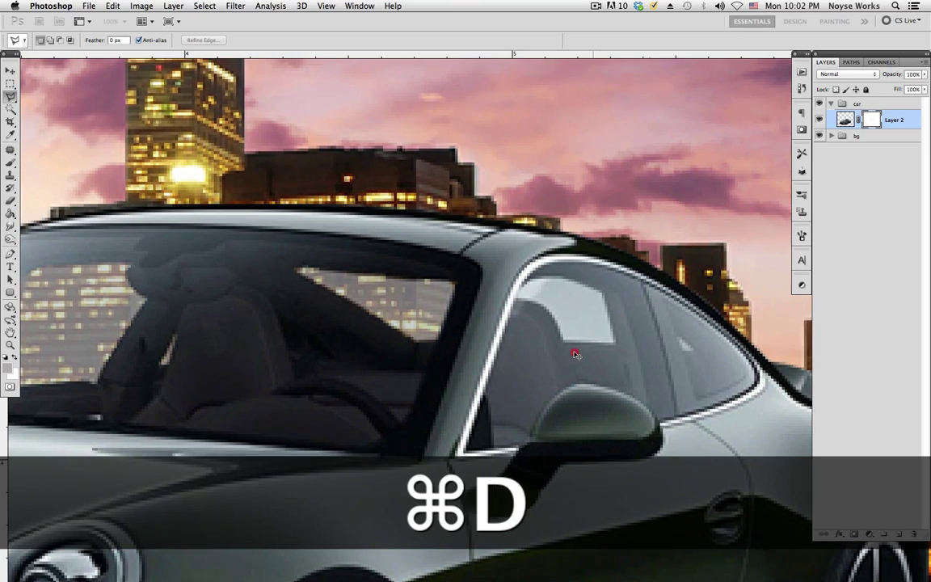
key("super+equal")
key("super+equal")
key("super+equal")
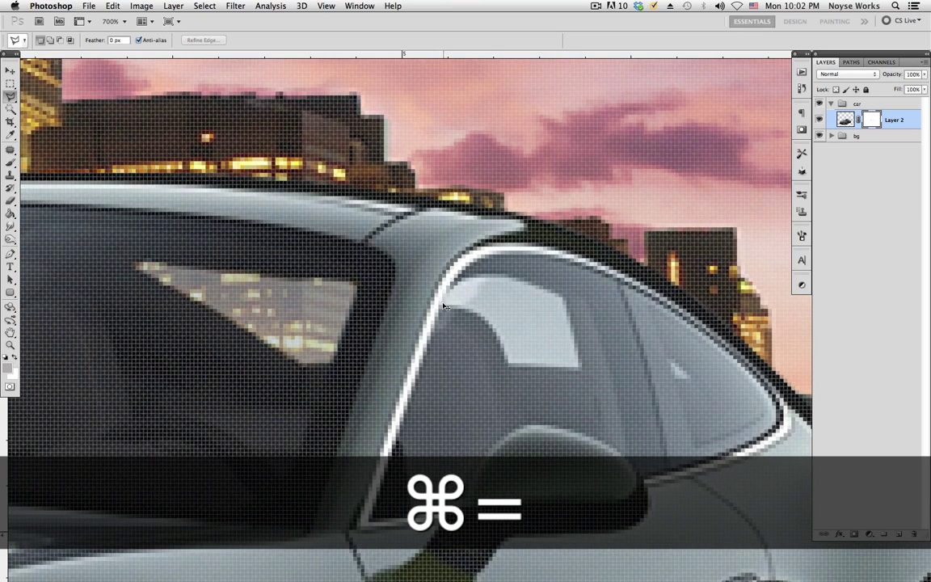
left_click(442, 303)
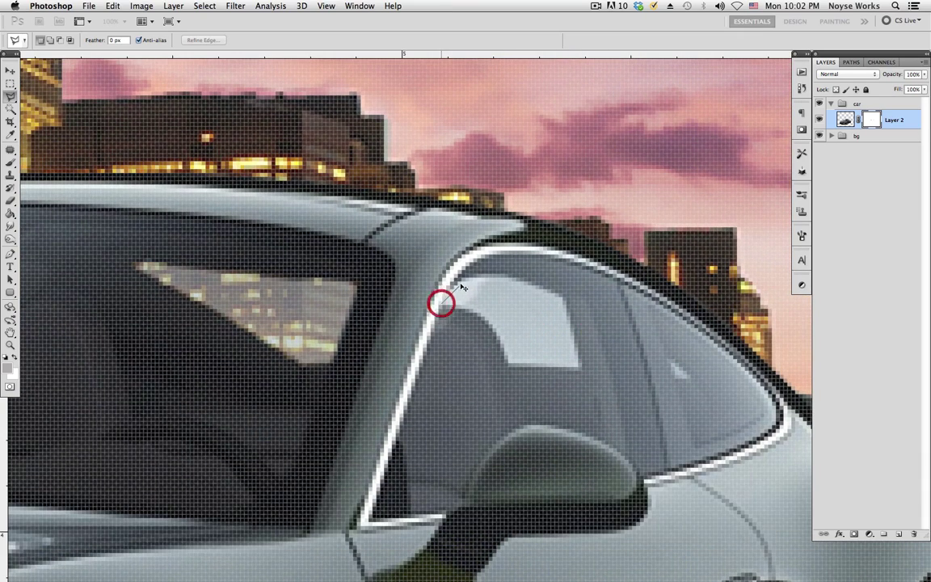
left_click(455, 276)
left_click(470, 275)
left_click(484, 270)
left_click(506, 269)
left_click(533, 283)
left_click(509, 270)
left_click(582, 370)
left_click(507, 365)
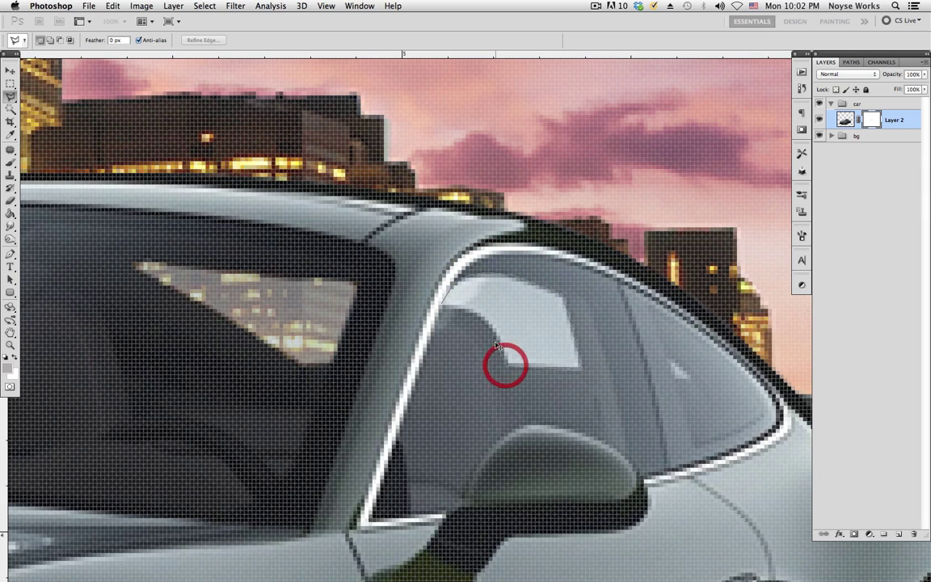
left_click(443, 309)
left_click(443, 307)
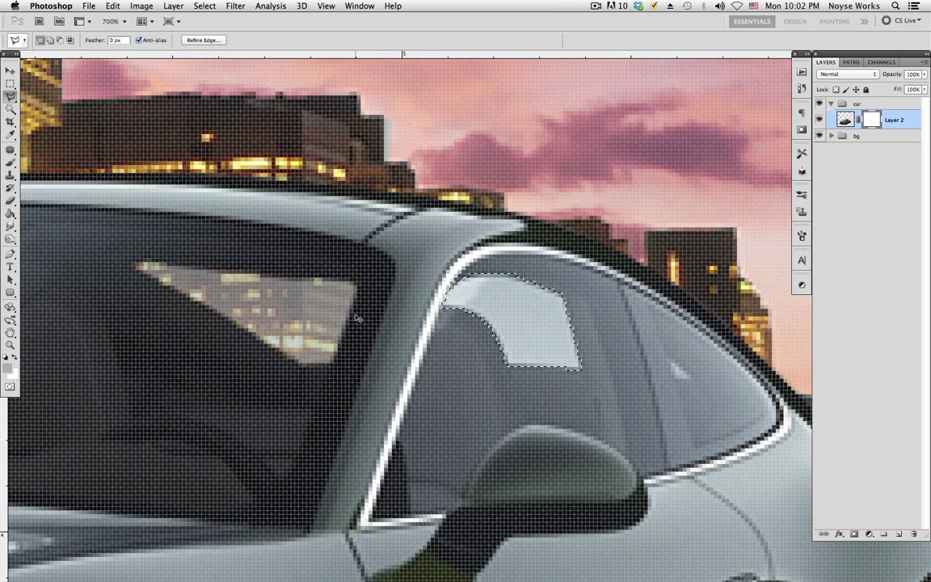
key("alt+BackSpace")
key("super+d")
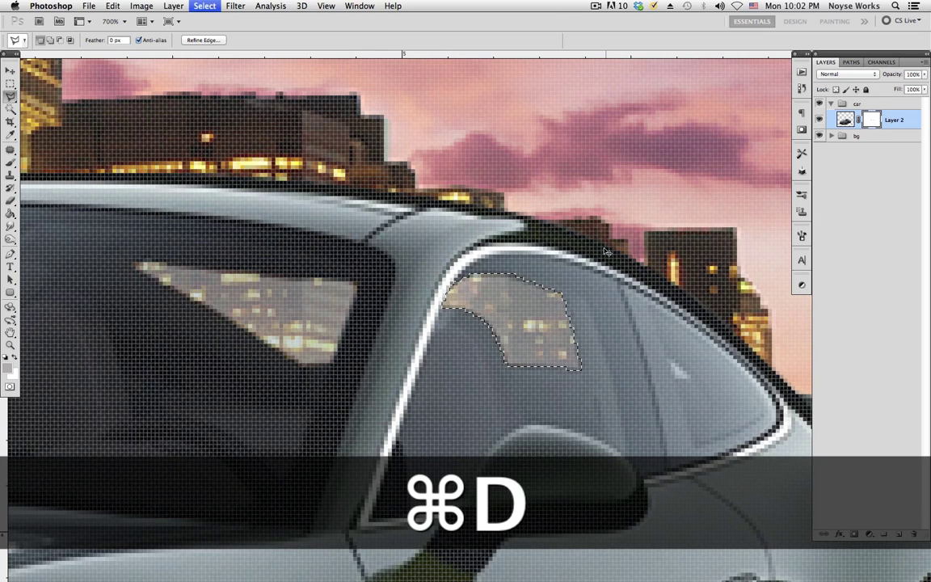
Step: Lasso the tiny bright triangle in the rear side window, fill it with grey on the mask, and deselect
left_click(669, 362)
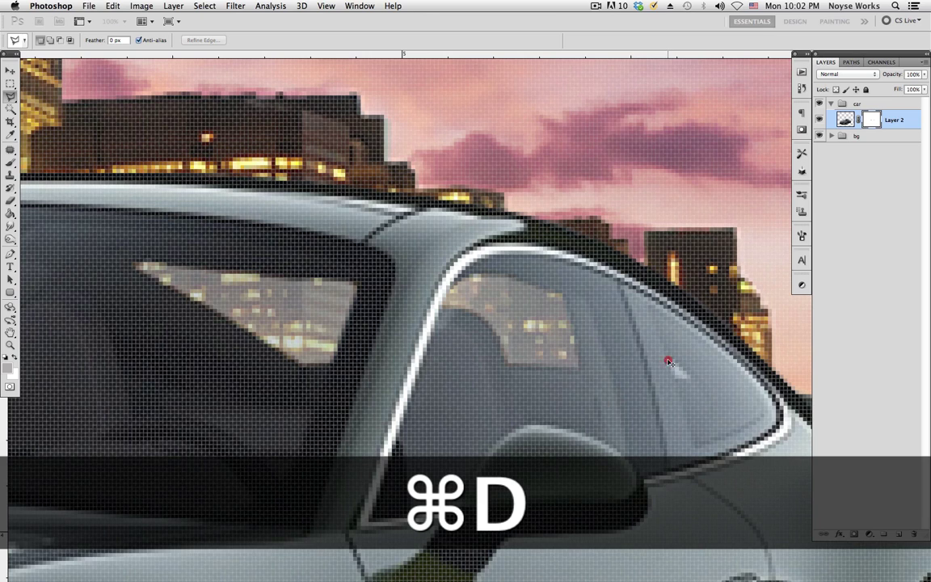
left_click(676, 379)
double_click(692, 380)
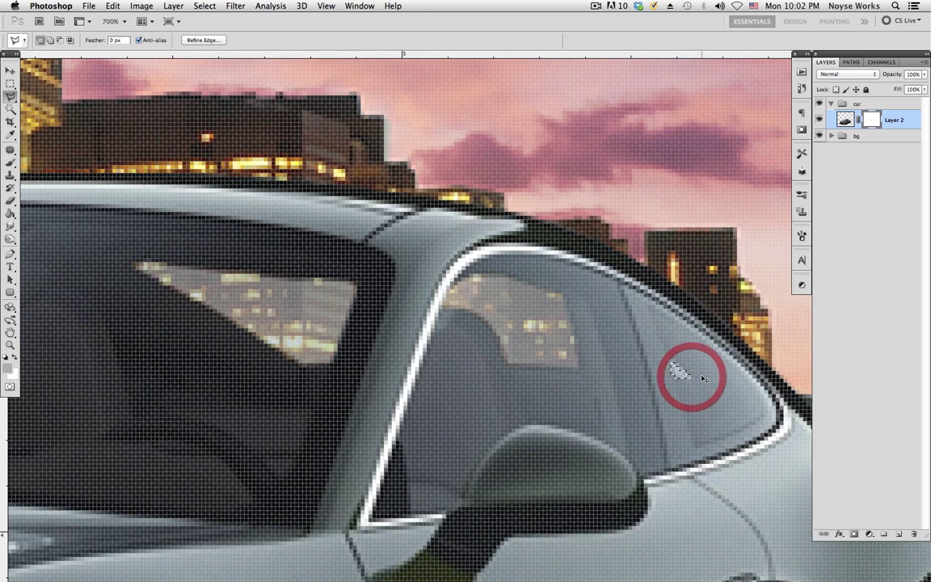
key("super+d")
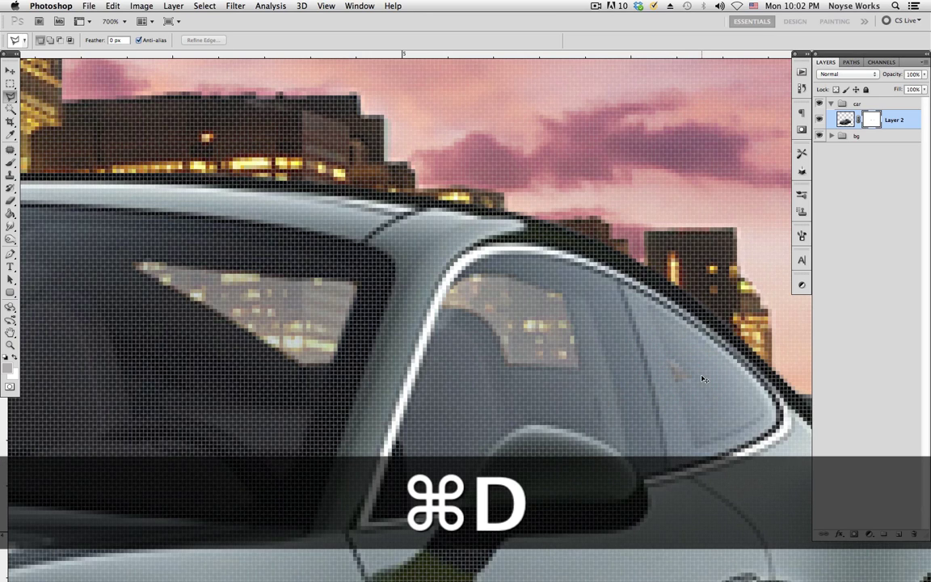
Step: View the whole composite at 100% and toggle Layer 2's mask off and on to compare the glass
key("super+1")
key("v")
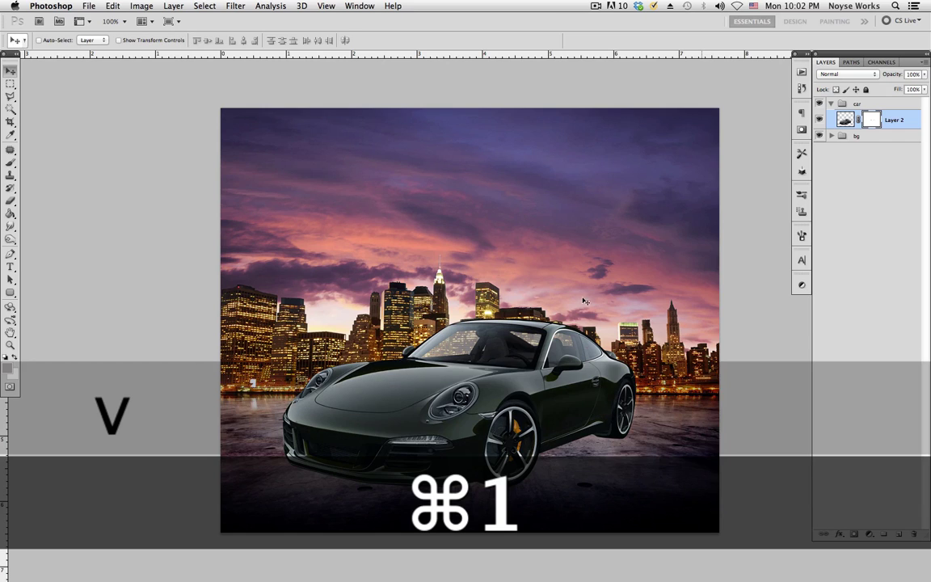
left_click(584, 369)
left_click(872, 119)
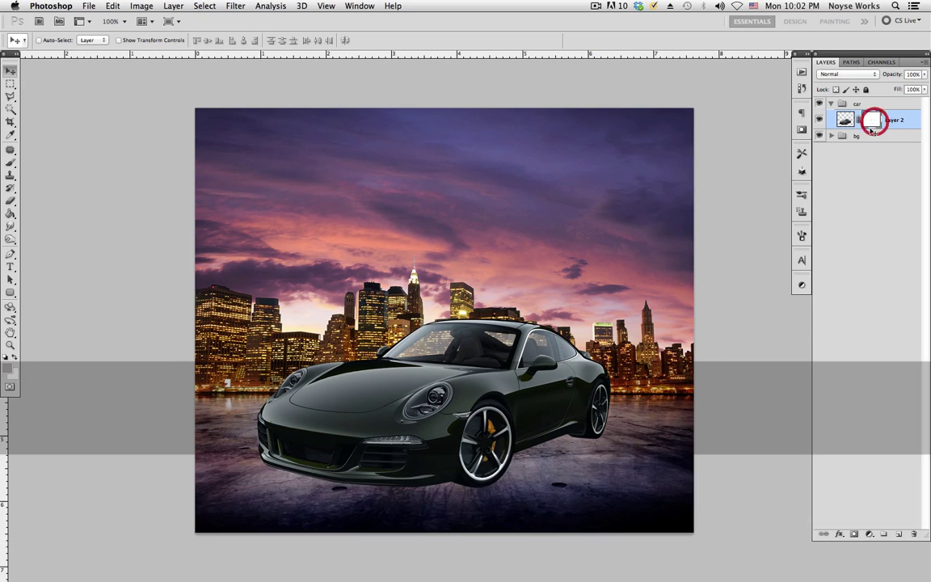
left_click(864, 129, "ctrl")
left_click(864, 129)
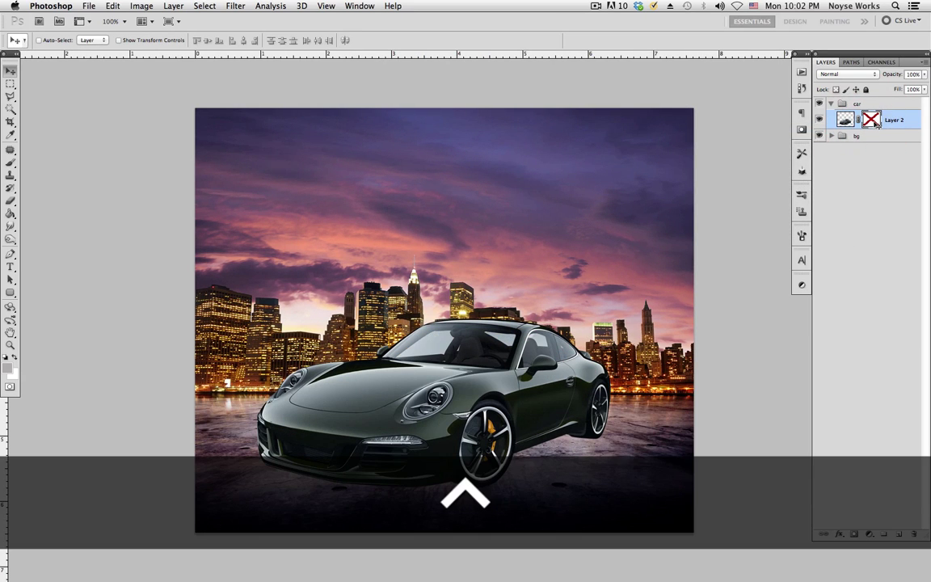
left_click(871, 120, "shift")
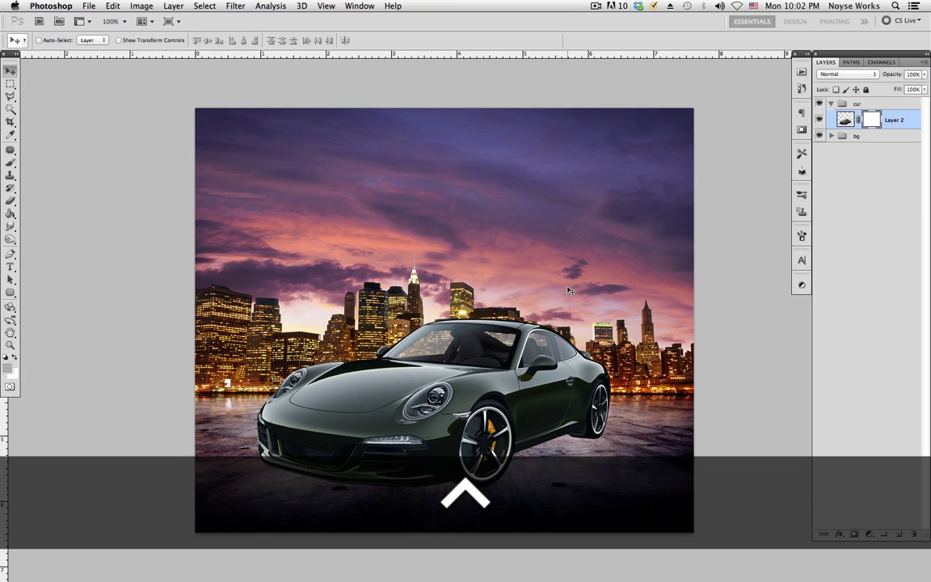
scroll(674, 293, "right", 2)
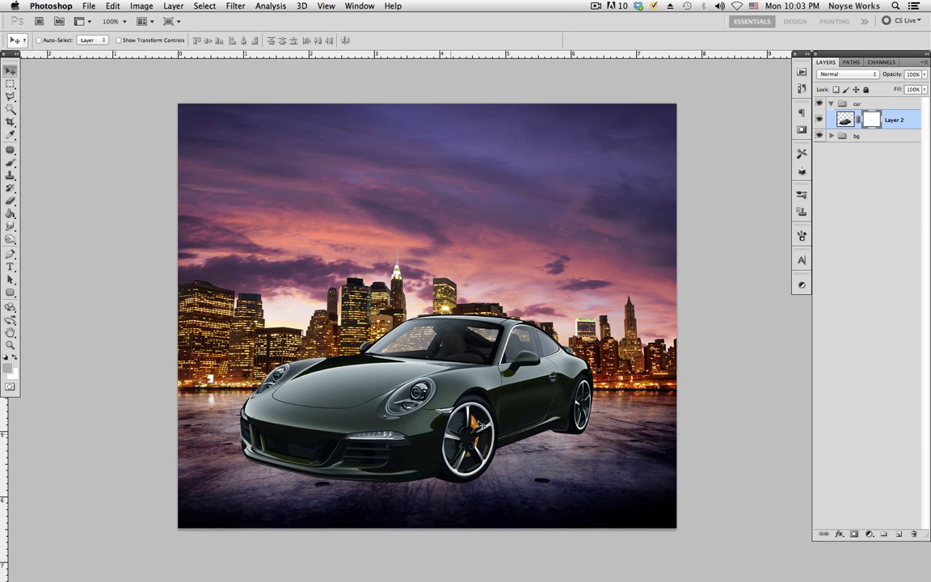
left_click(899, 534)
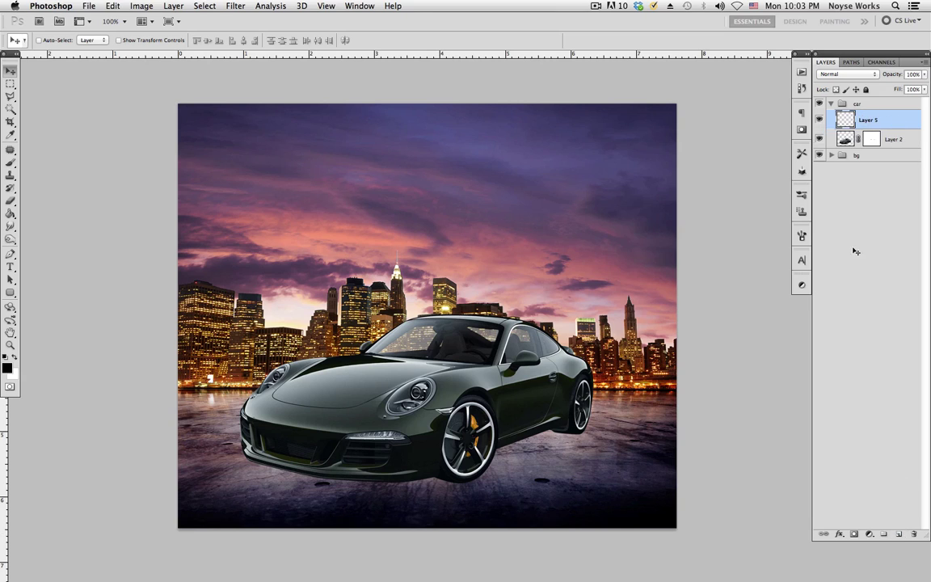
left_click_drag(895, 127, 890, 146)
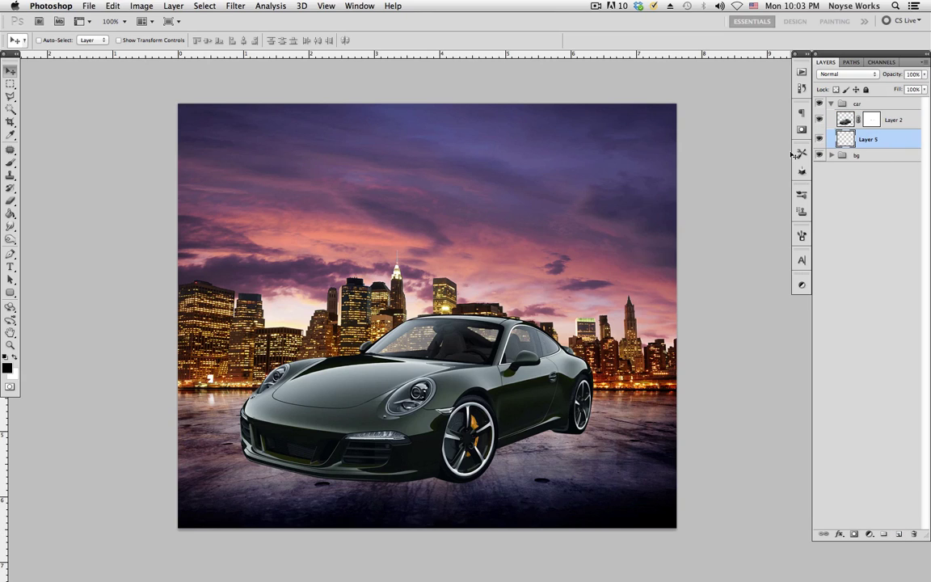
key("super+g")
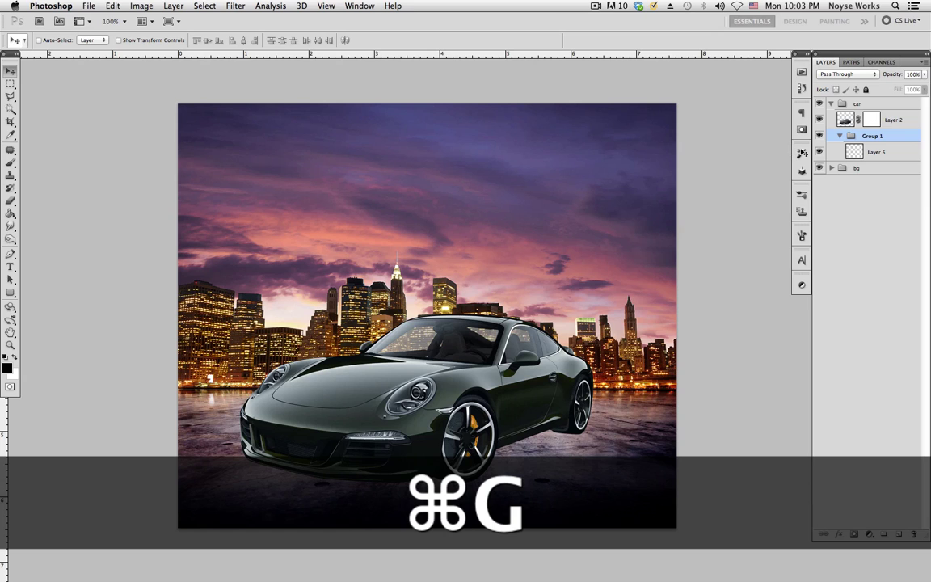
left_click(841, 136)
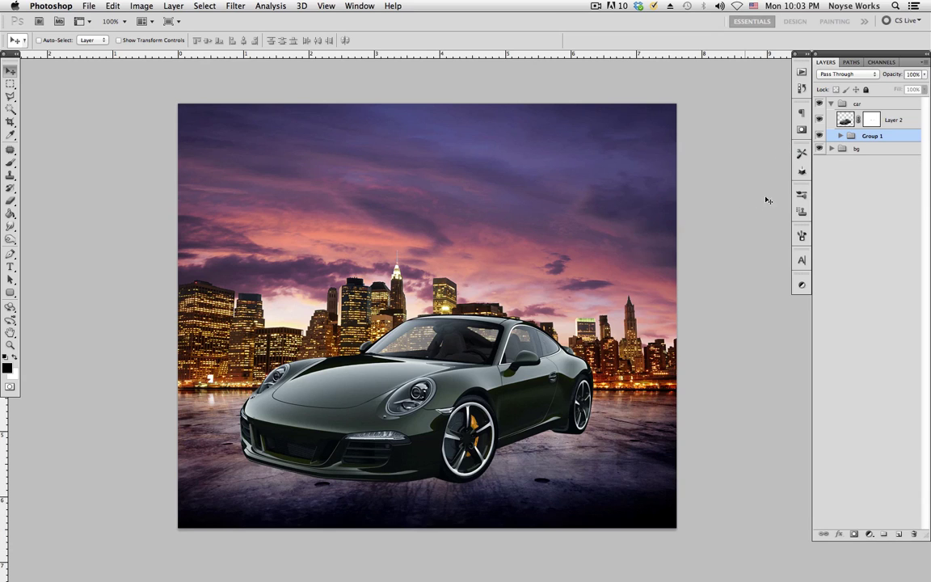
left_click(914, 535)
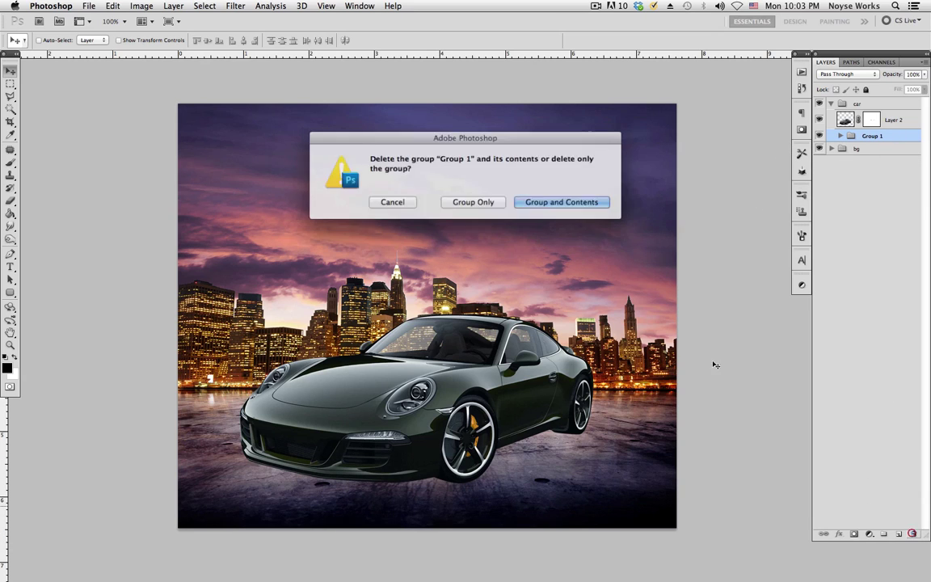
left_click(525, 183)
Step: Collapse the car group, add a Black & White adjustment layer with default settings above it, and toggle its visibility to compare
left_click(832, 104)
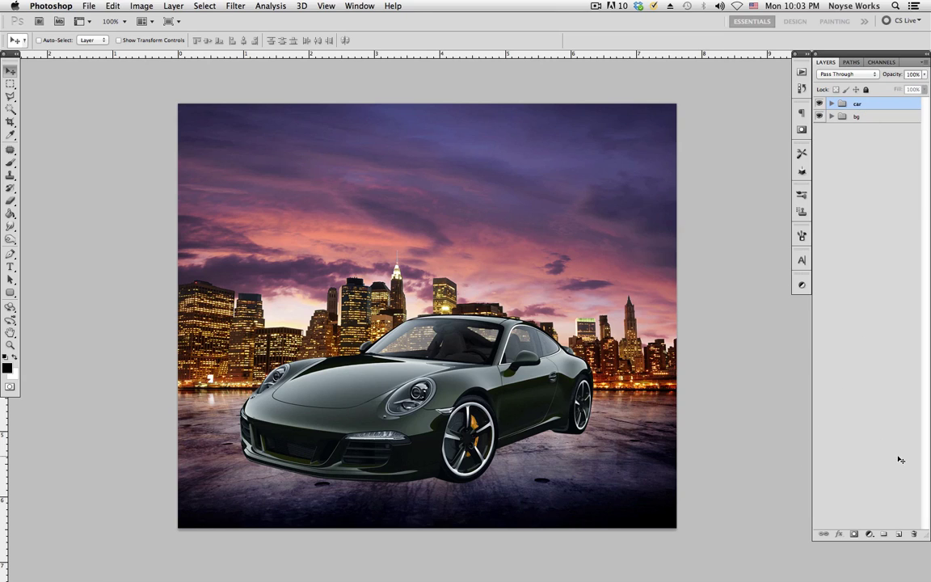
left_click(870, 535)
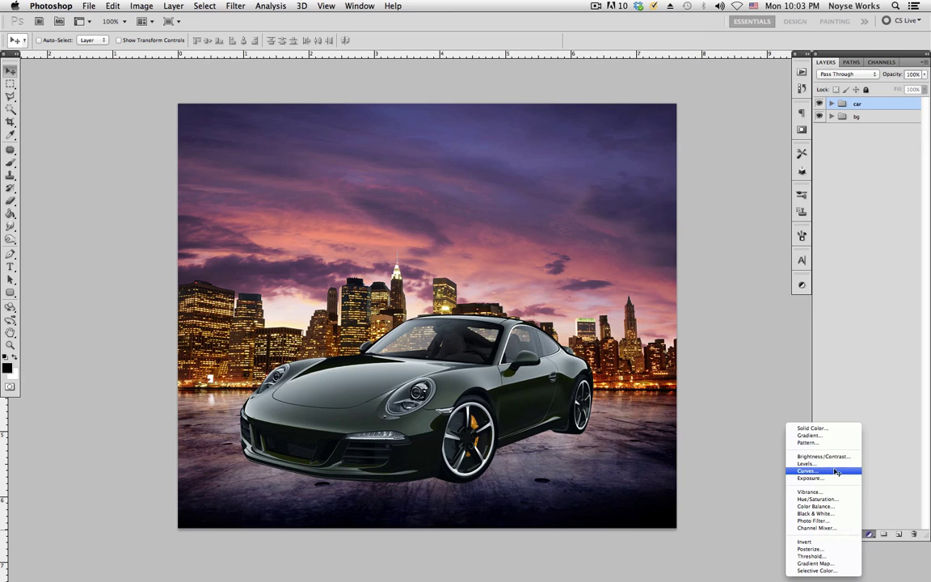
left_click(837, 513)
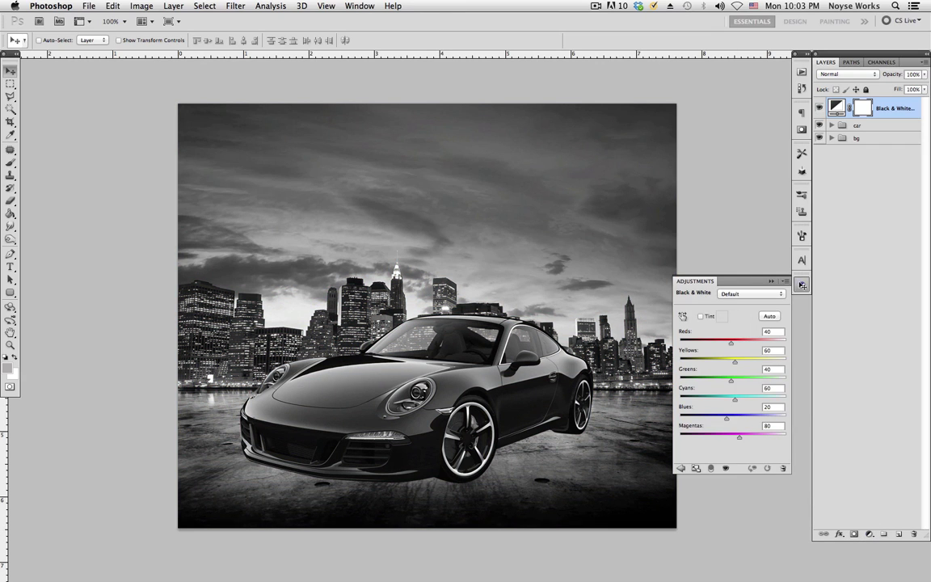
left_click(802, 285)
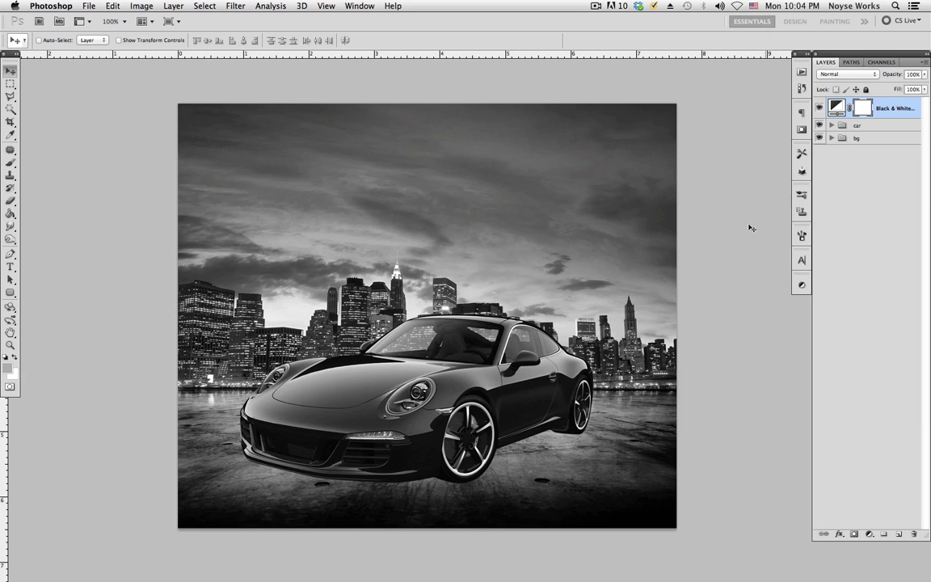
left_click(819, 108)
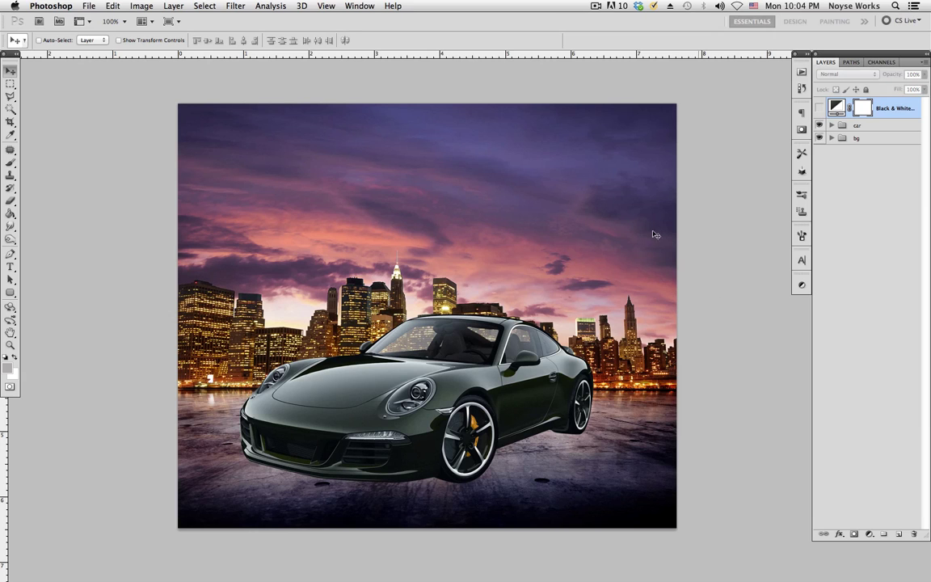
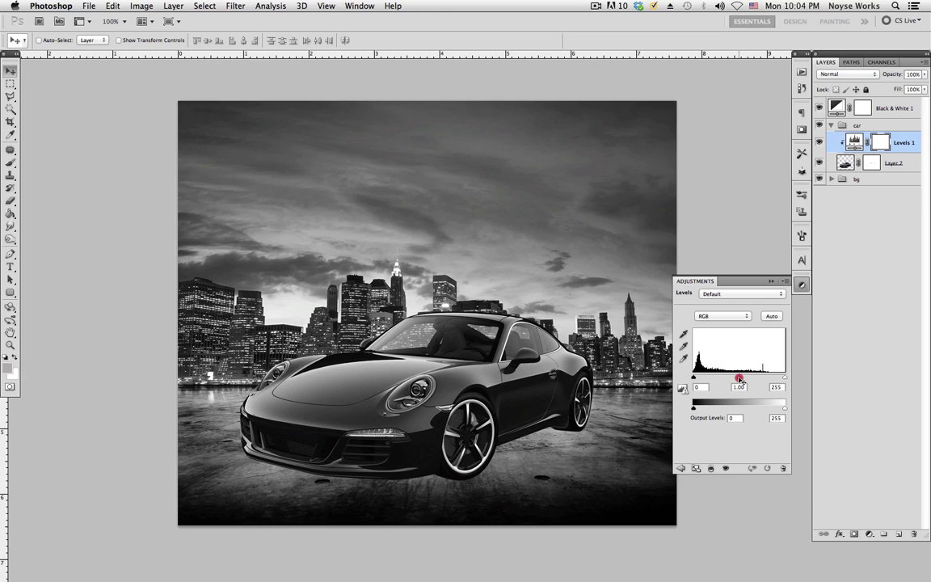
Step: Darken the car with the Levels 1 adjustment, setting midtones to 0.83 and the white output level to about 218, and compare before and after
left_click_drag(740, 377, 743, 378)
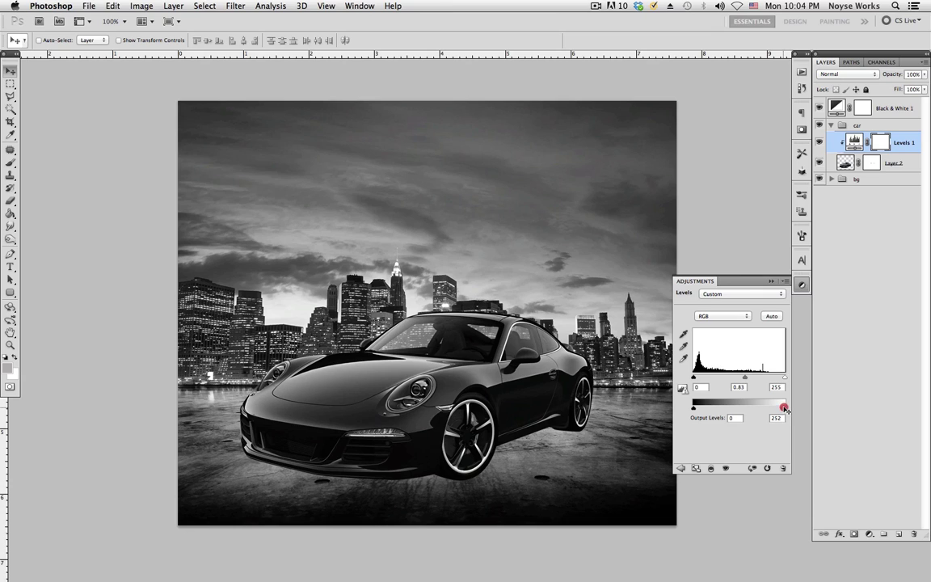
left_click_drag(785, 409, 773, 410)
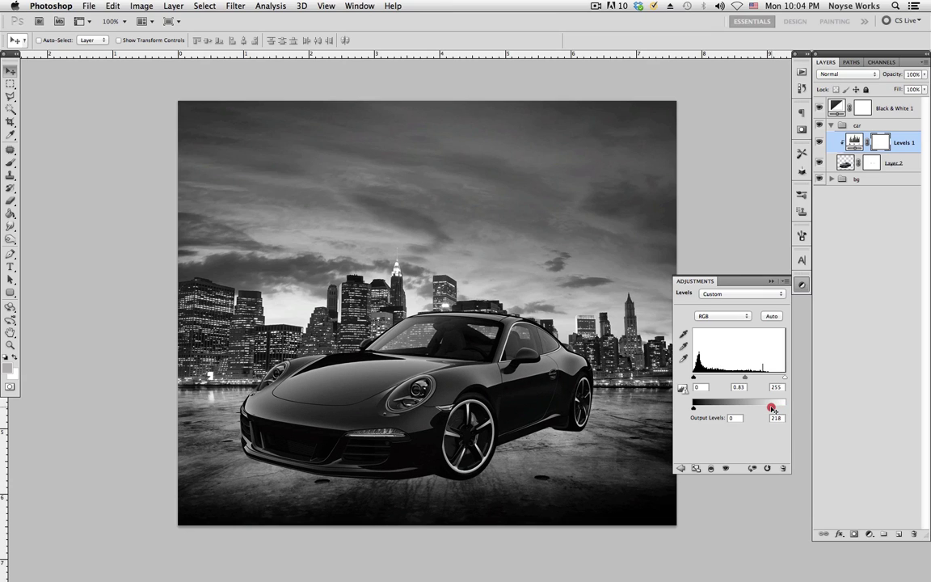
left_click(801, 287)
left_click(820, 142)
left_click(819, 141)
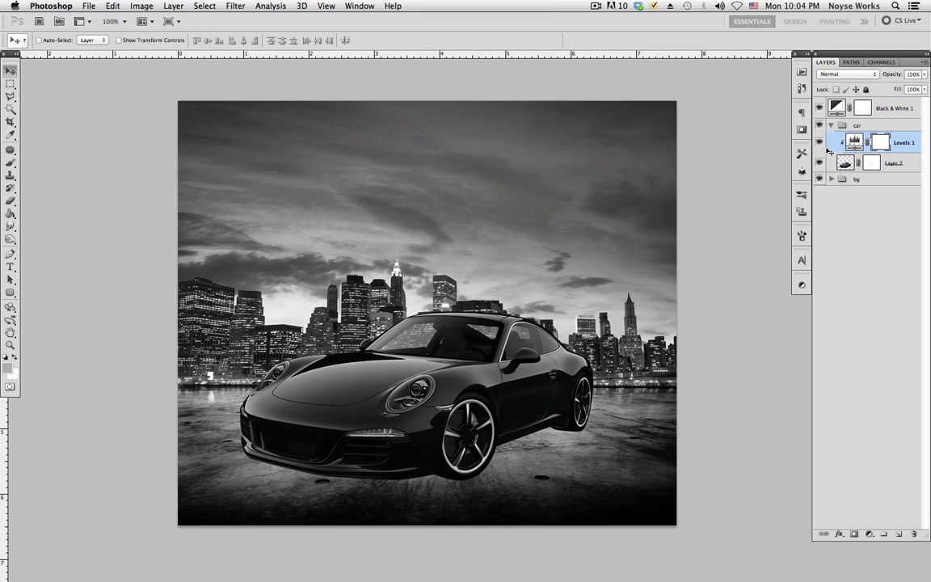
Step: Toggle Levels 1 to compare the car, and add a Levels adjustment layer above Layer 4 in the bg group
left_click(820, 142)
left_click(820, 141)
left_click(831, 125)
left_click(832, 138)
left_click(869, 153)
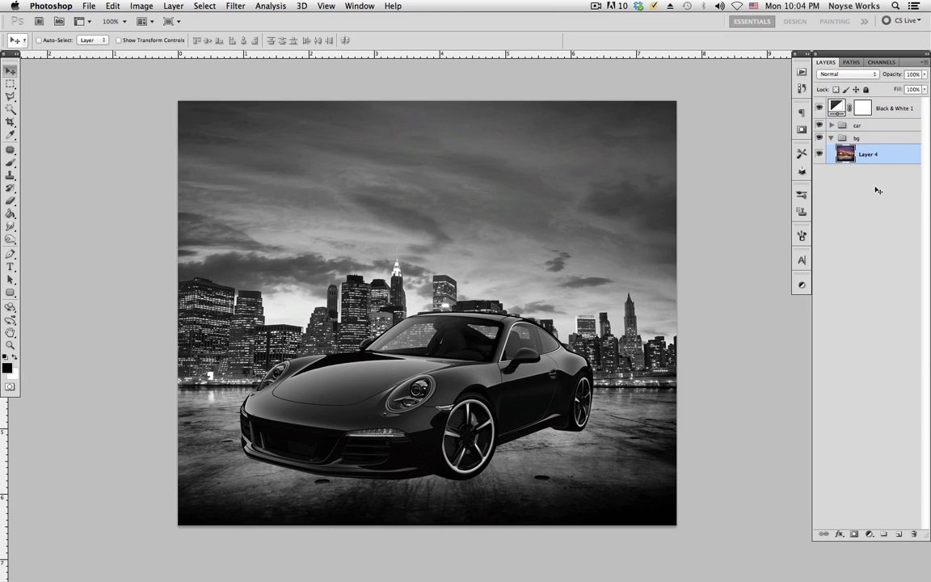
left_click(870, 533)
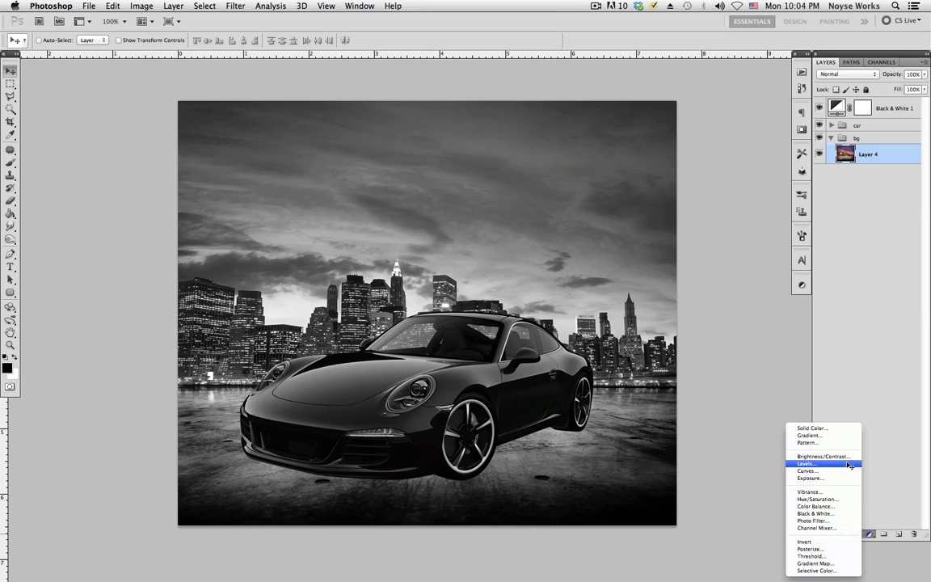
left_click(848, 466)
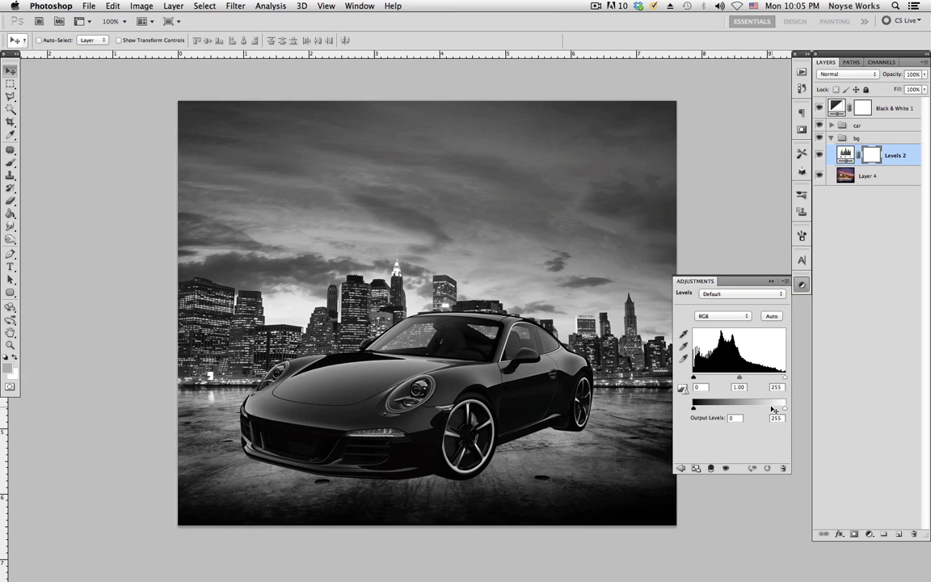
Step: Darken the background in Levels 2 by setting the white output level to 199 and the midtones to 1.16
left_click_drag(784, 412, 768, 411)
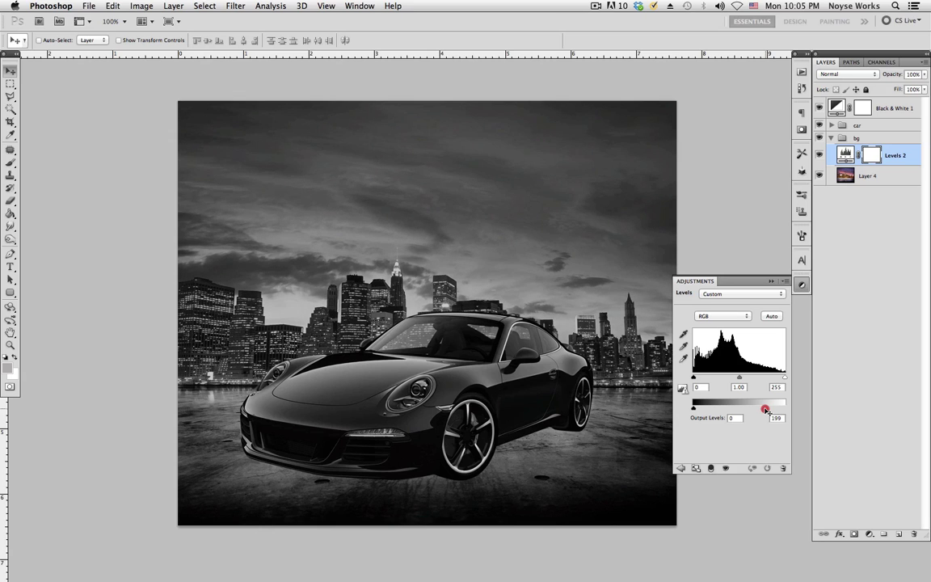
left_click_drag(741, 378, 736, 379)
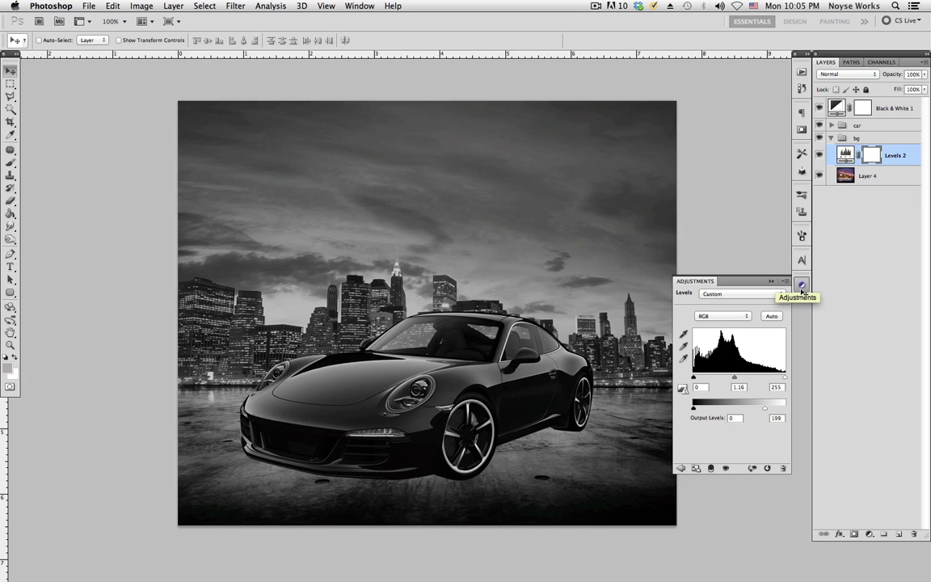
left_click(802, 285)
Step: Toggle Levels 2, Black & White 1 and Levels 1 off and on to compare the tones, and collapse the bg group
left_click(820, 155)
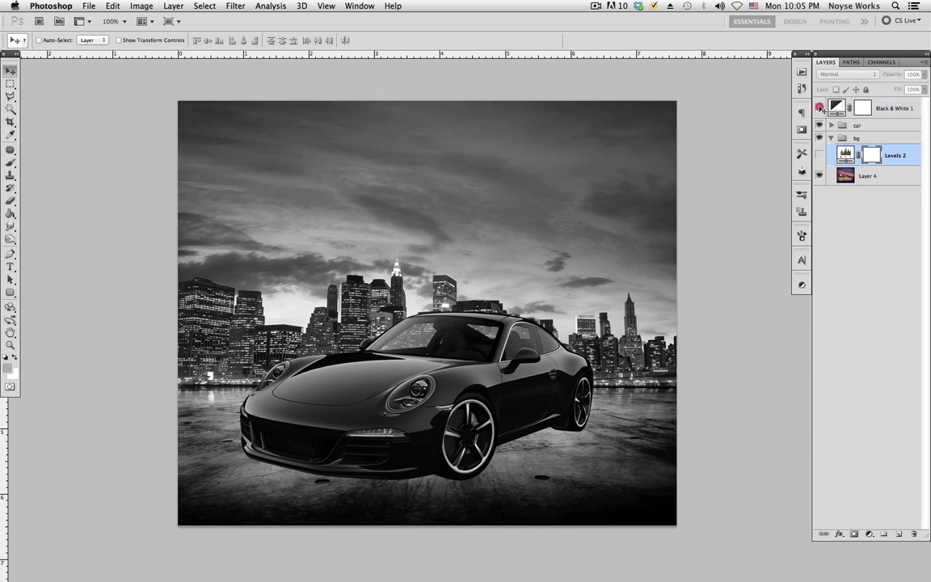
left_click(820, 108)
left_click(819, 108)
left_click(831, 126)
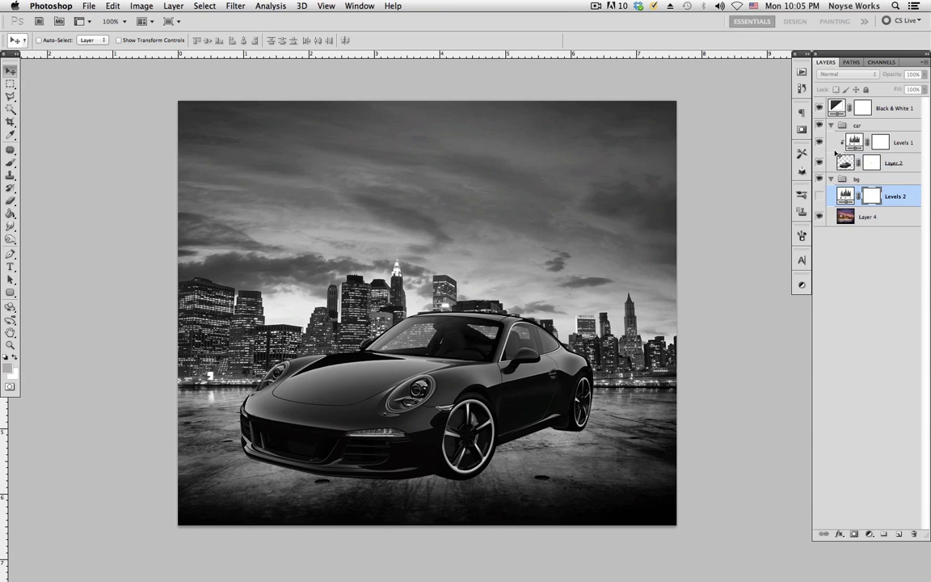
left_click(819, 142)
left_click(820, 142)
left_click(819, 197)
left_click(830, 178)
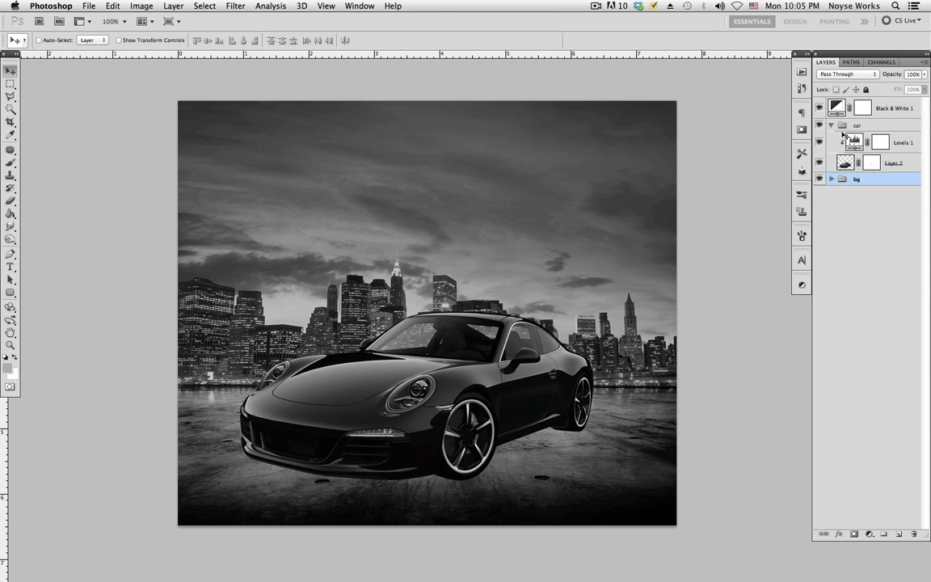
Step: Collapse the car group, delete the Black & White 1 adjustment layer together with its mask, and save the document
left_click(831, 125)
left_click(870, 112)
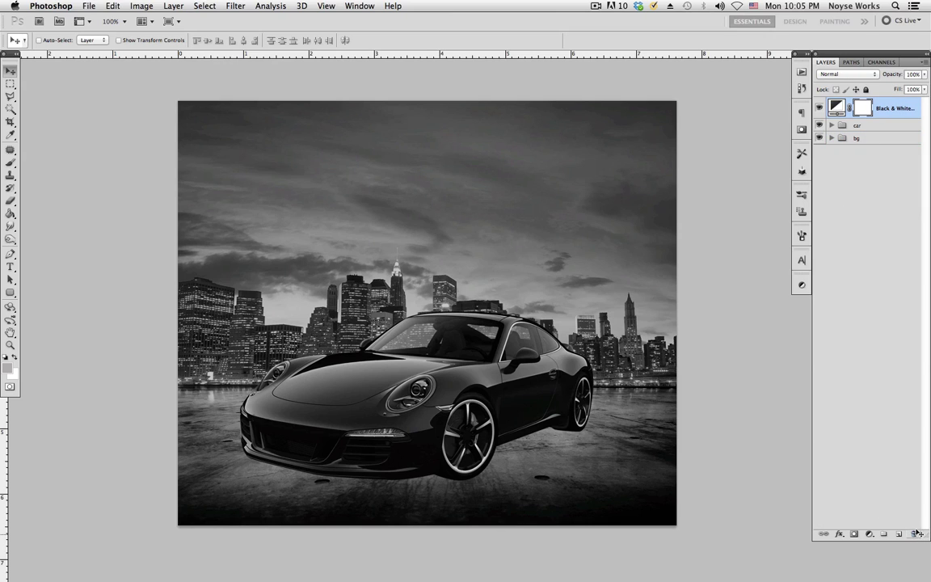
key("Delete")
left_click(548, 202)
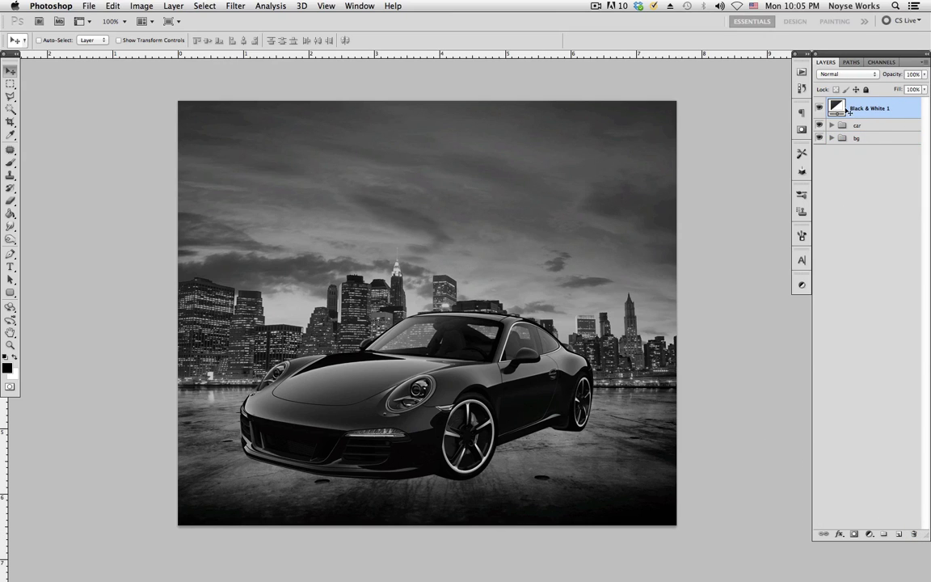
left_click(915, 536)
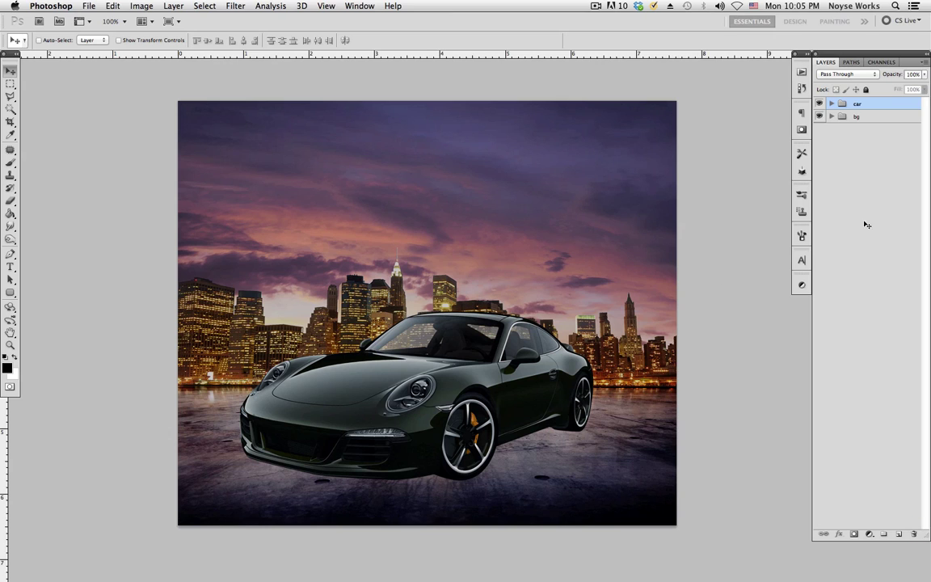
key("super+s")
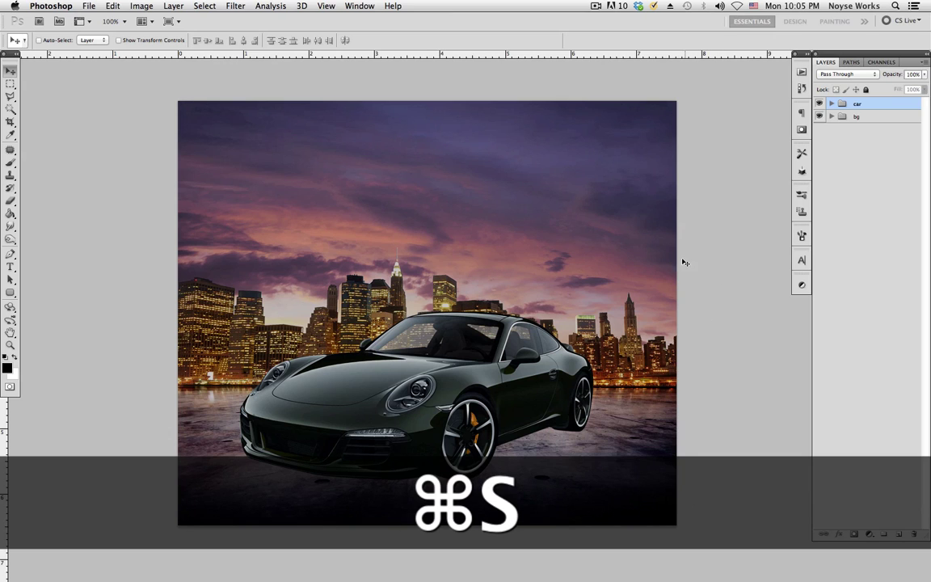
Step: Review the layers inside the bg group, collapse it, and expand the car group with Layer 2 selected
scroll(684, 262, "right", 1)
left_click(832, 116)
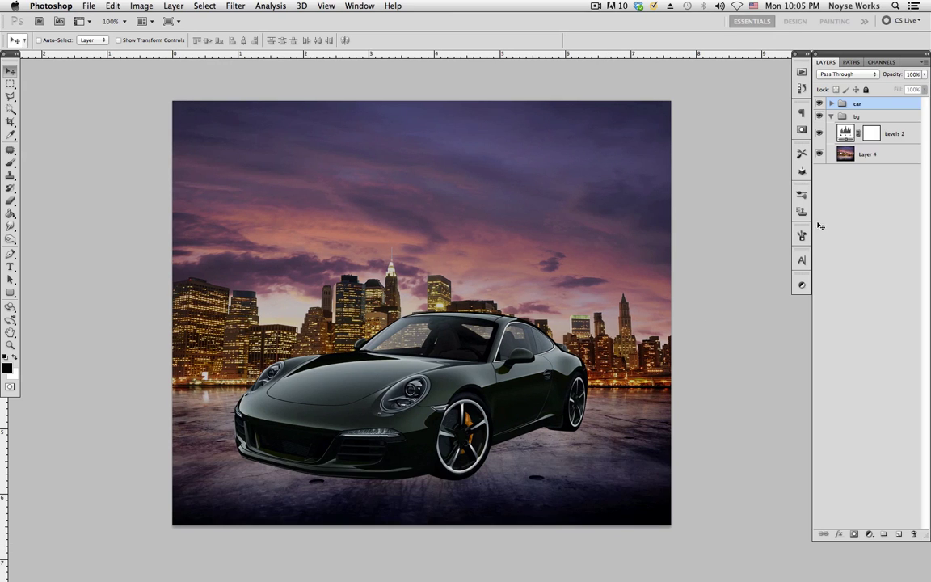
scroll(759, 202, "right", 1)
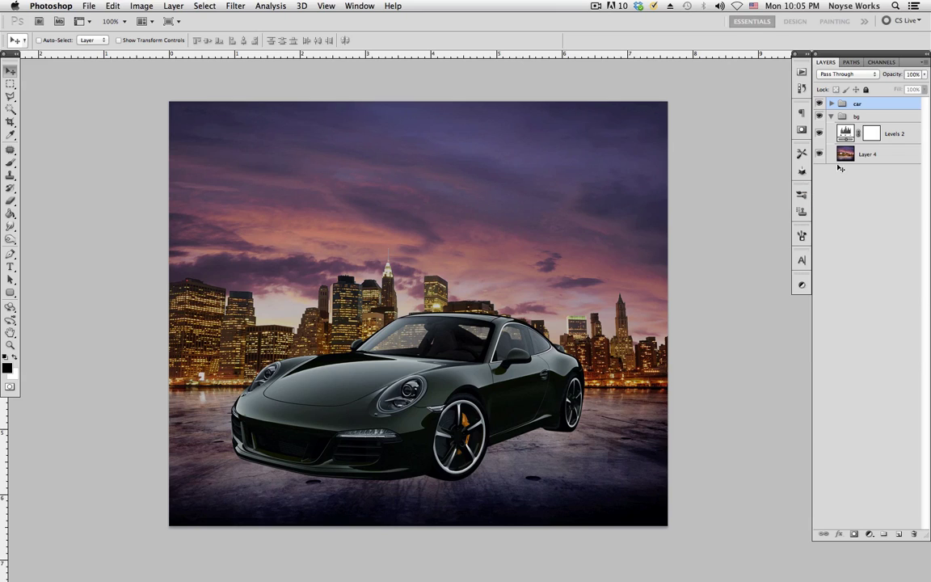
left_click(832, 117)
left_click(832, 104)
left_click(899, 141)
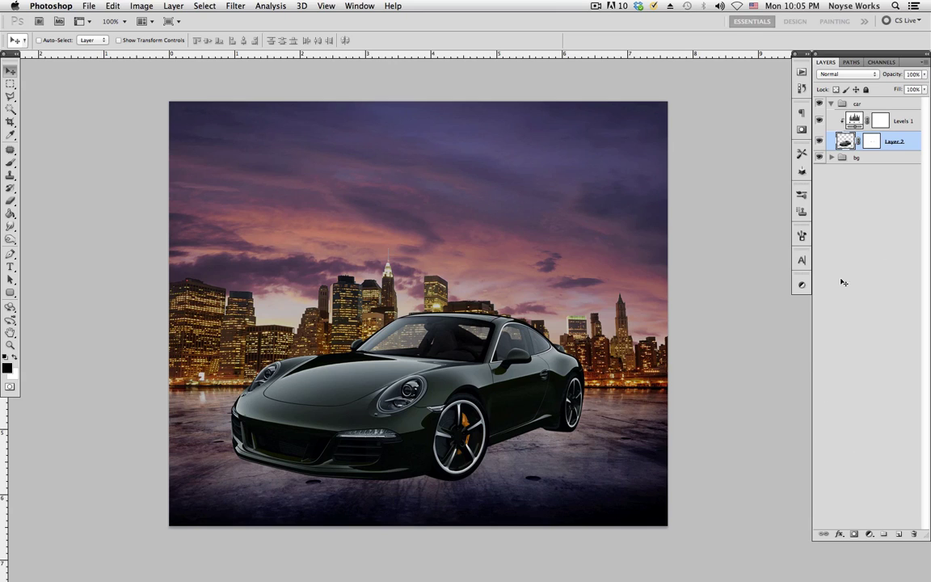
Step: Try placing a new layer above the bg group inside the car group and directly above Layer 2, removing it each time
left_click(874, 158)
left_click(899, 533)
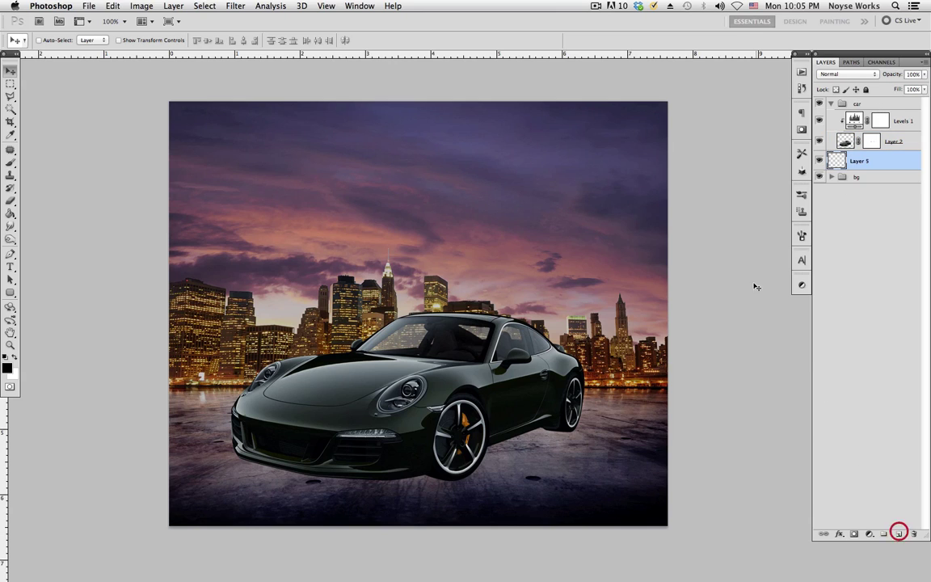
left_click_drag(873, 160, 892, 131)
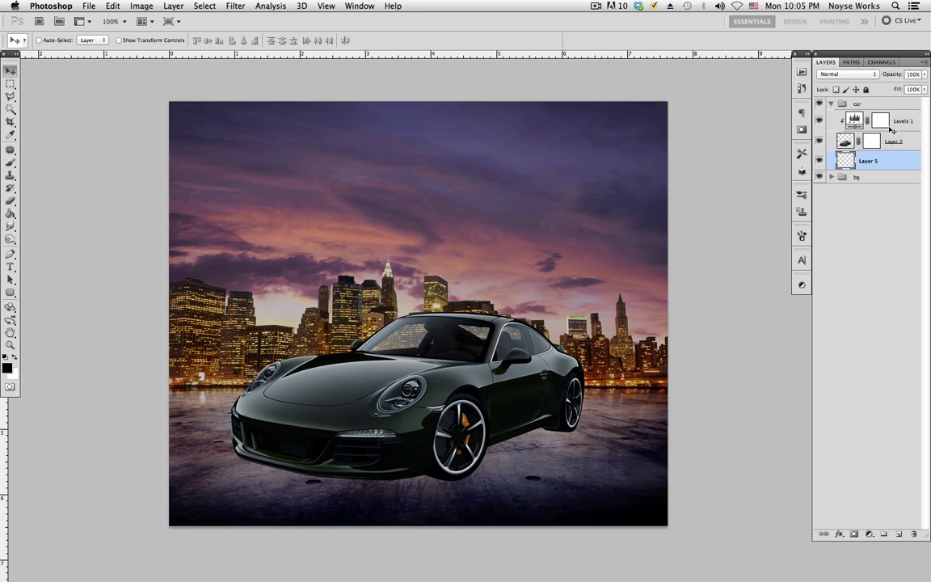
left_click(832, 105)
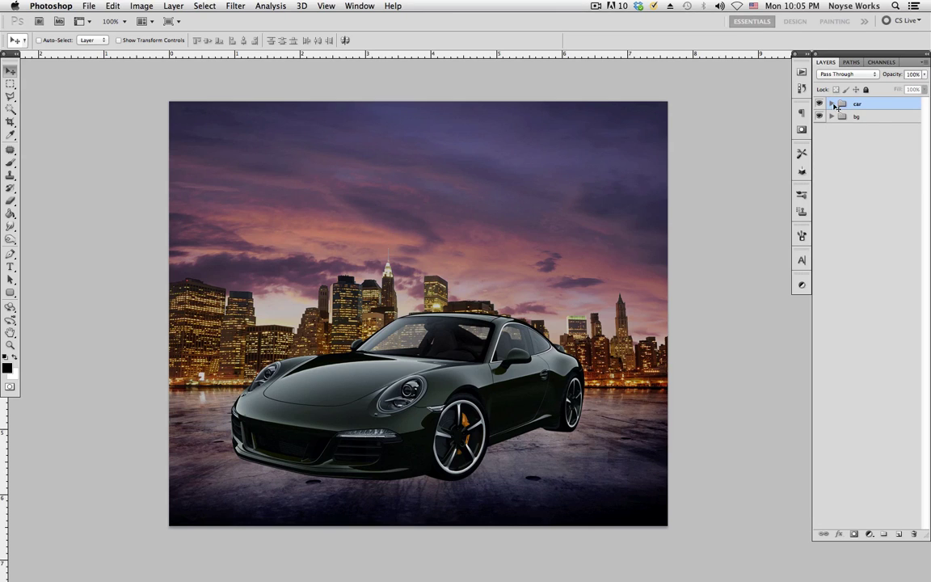
left_click(833, 105)
left_click(888, 167)
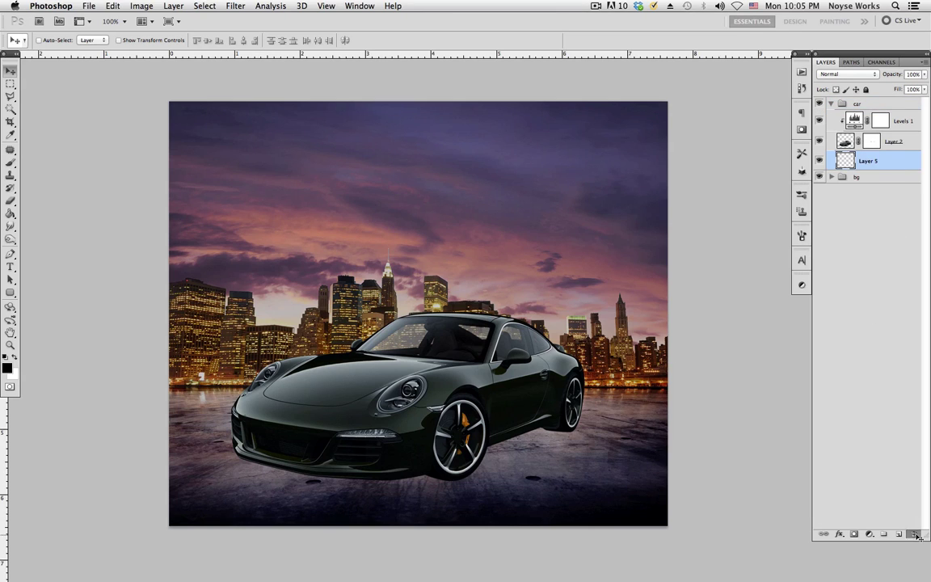
key("BackSpace")
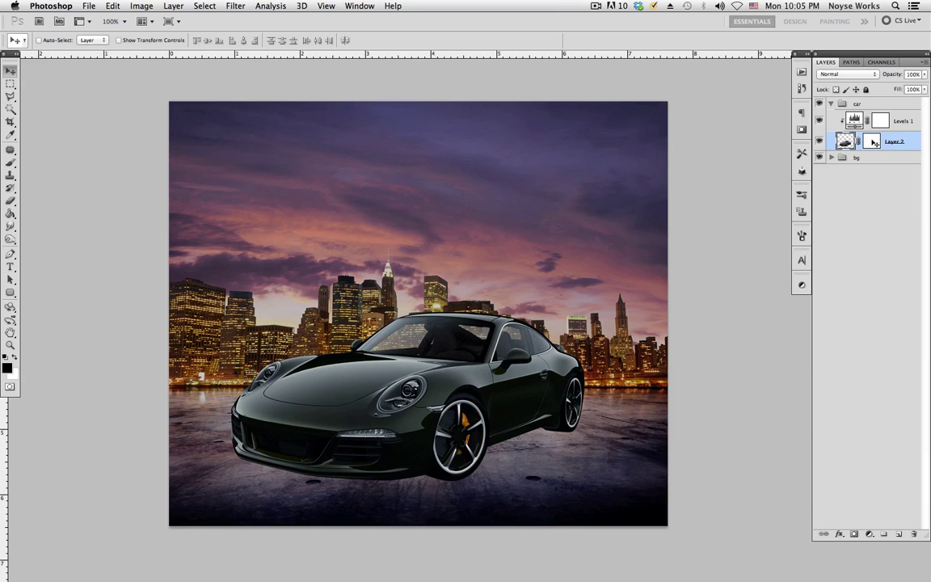
left_click(899, 535)
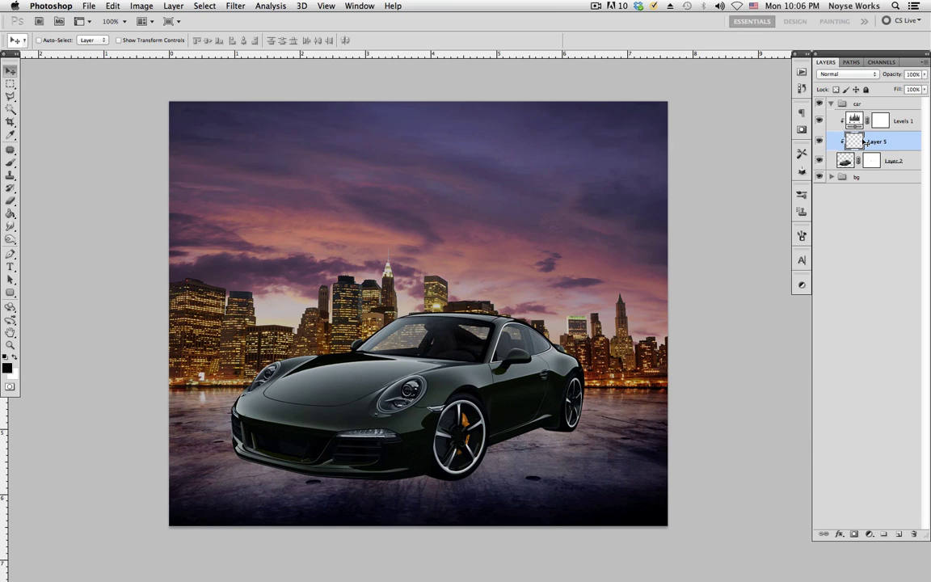
key("super+alt+z")
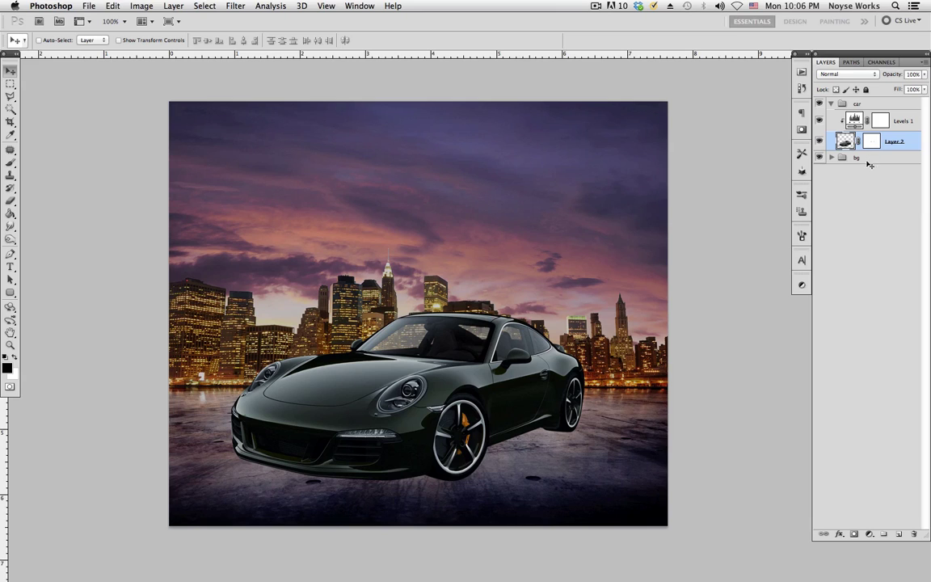
Step: Create a new layer above the bg group and move it into the car group beneath Layer 2
left_click(868, 159)
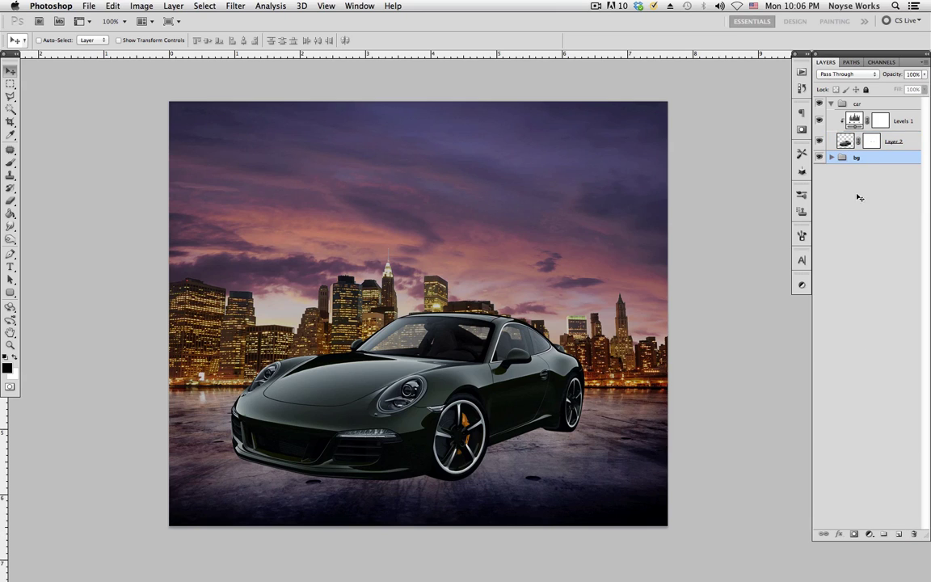
left_click(899, 534)
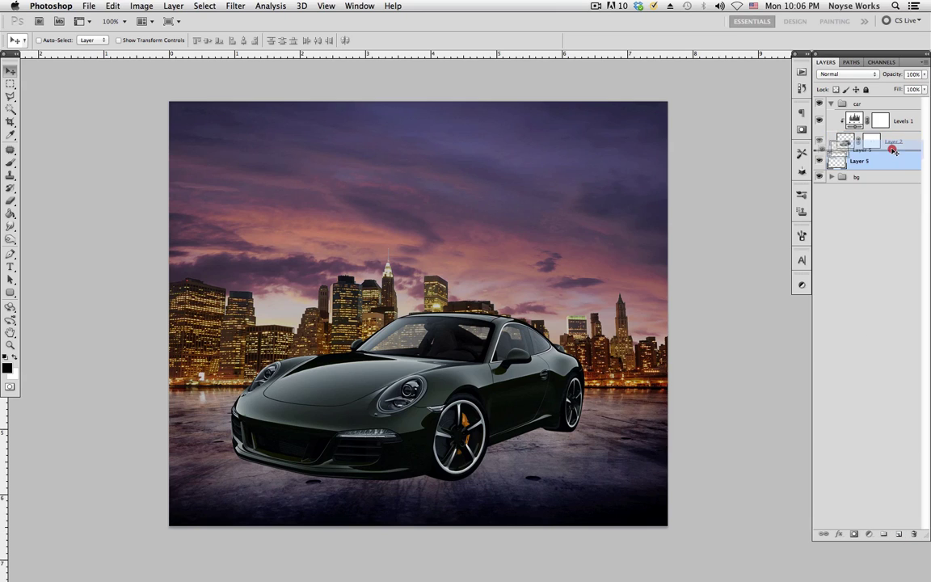
left_click(847, 107)
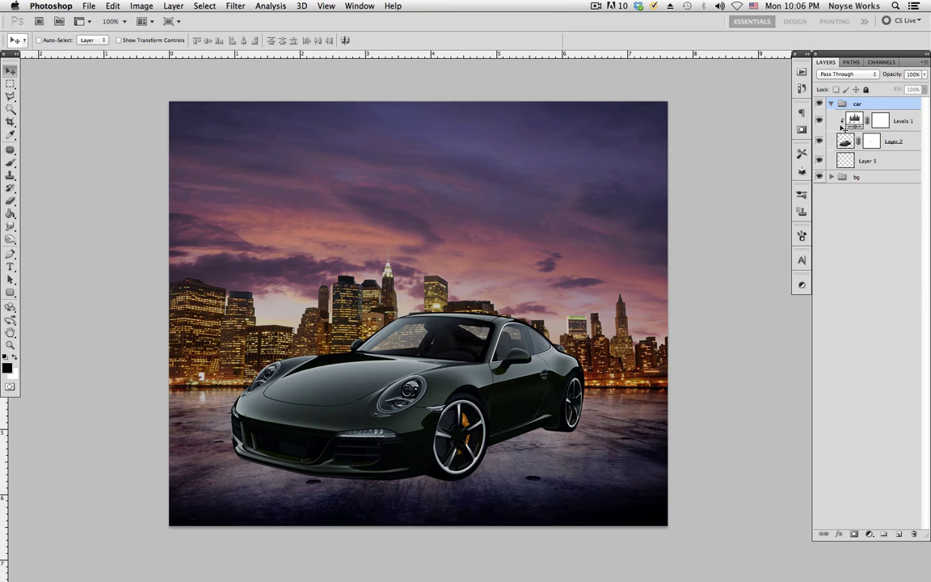
Step: Put Layer 5 into its own group inside the car group and name that group "shadow"
left_click(878, 161)
key("super+g")
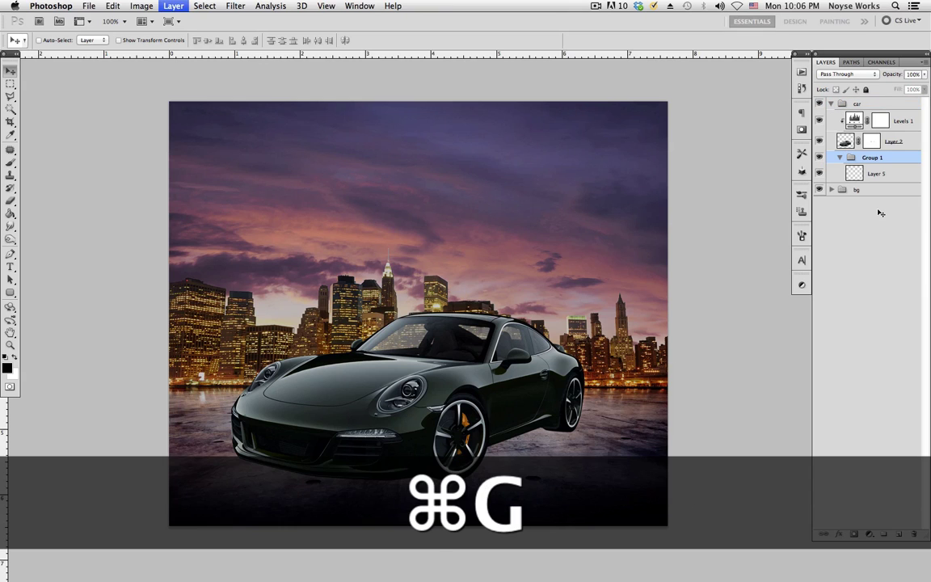
double_click(868, 157)
type("shadow")
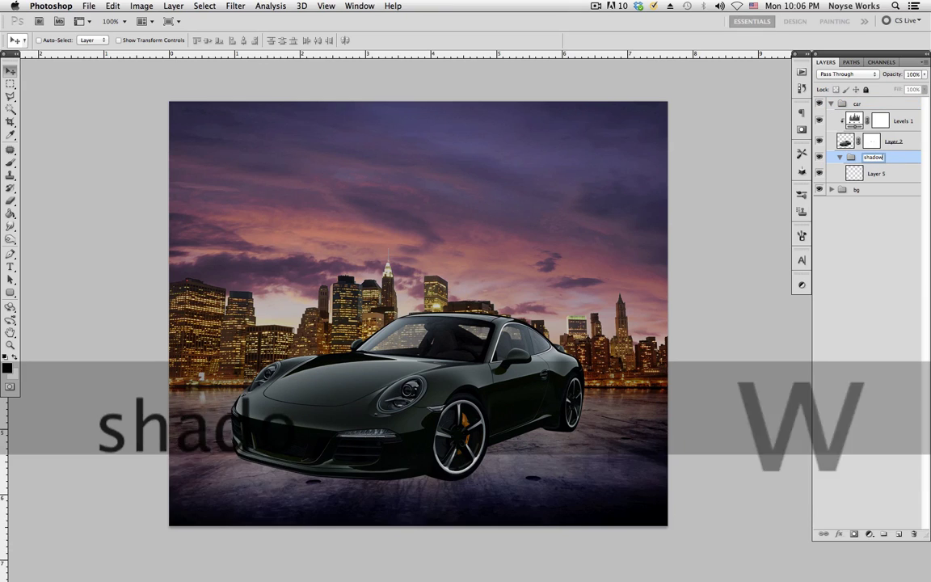
key("Return")
Step: Fill the car outline from Layer 2 with black on Layer 5, deselect, and hide Layer 2 to show the silhouette
left_click(859, 174)
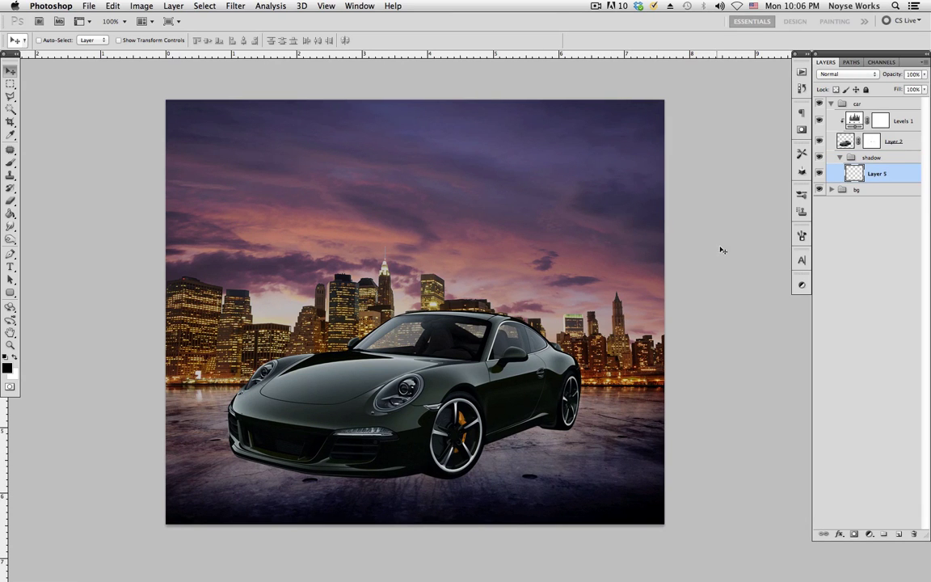
left_click(848, 143)
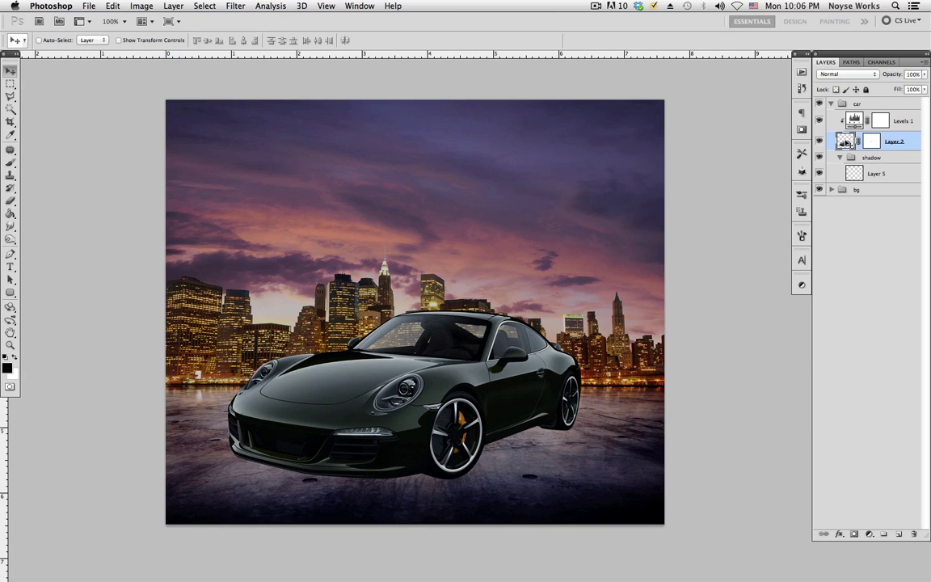
left_click(846, 142, "super")
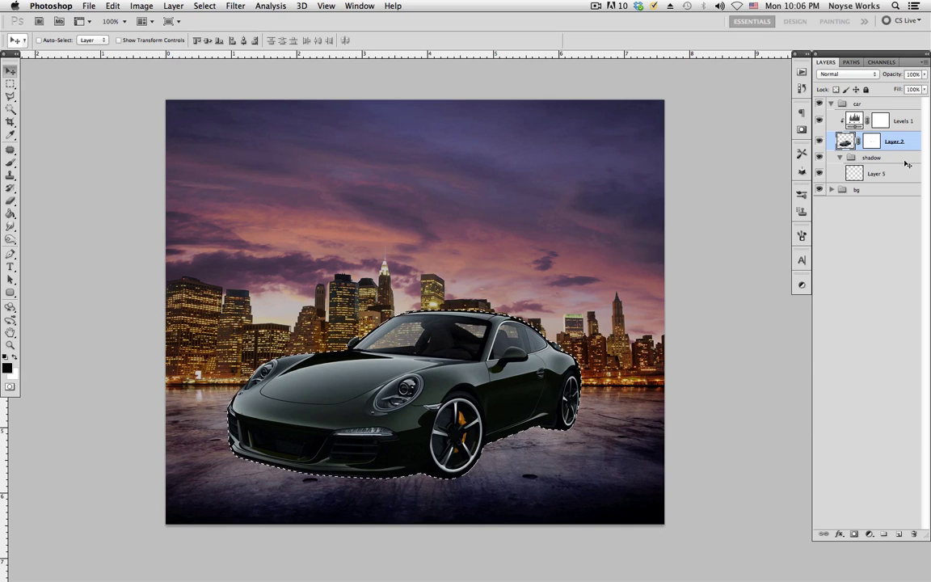
left_click(877, 174)
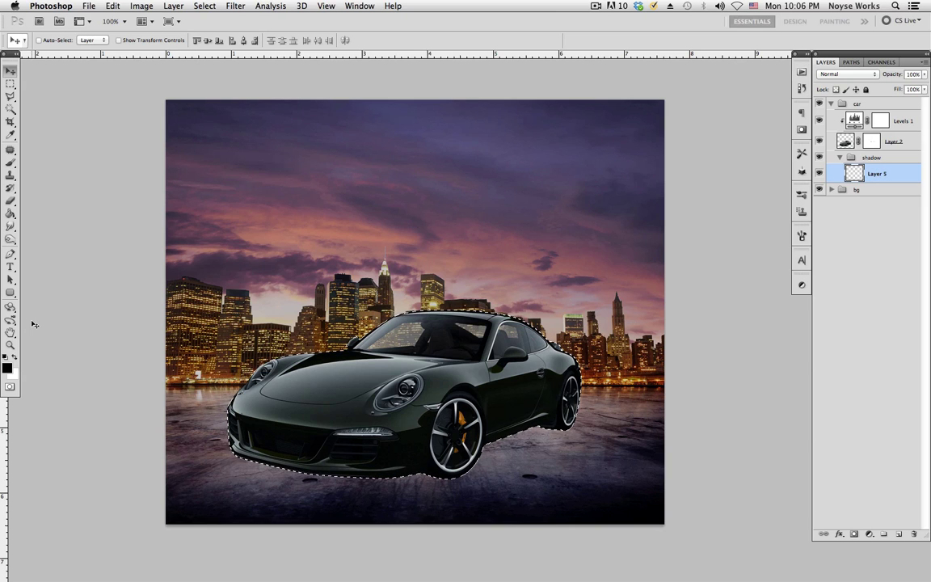
key("alt")
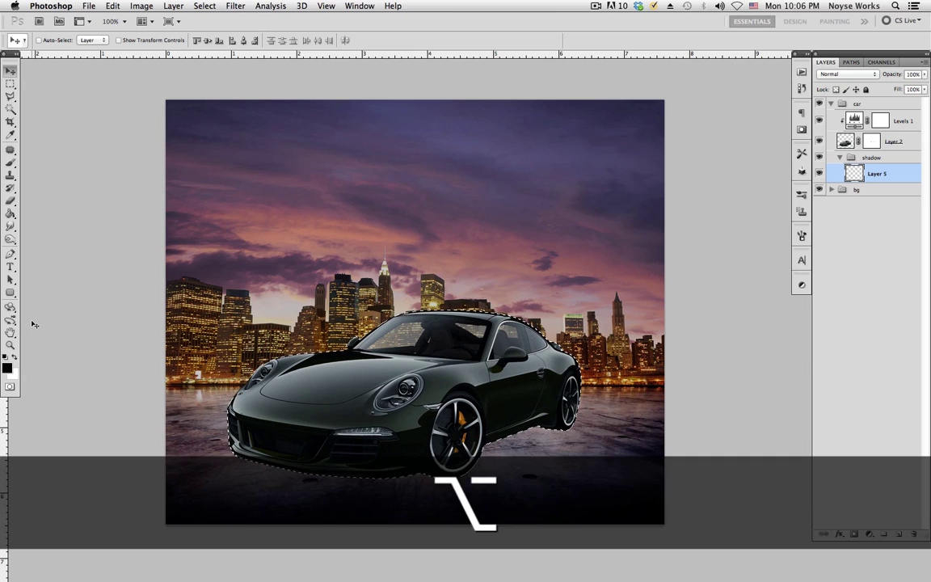
key("alt+BackSpace")
key("super+d")
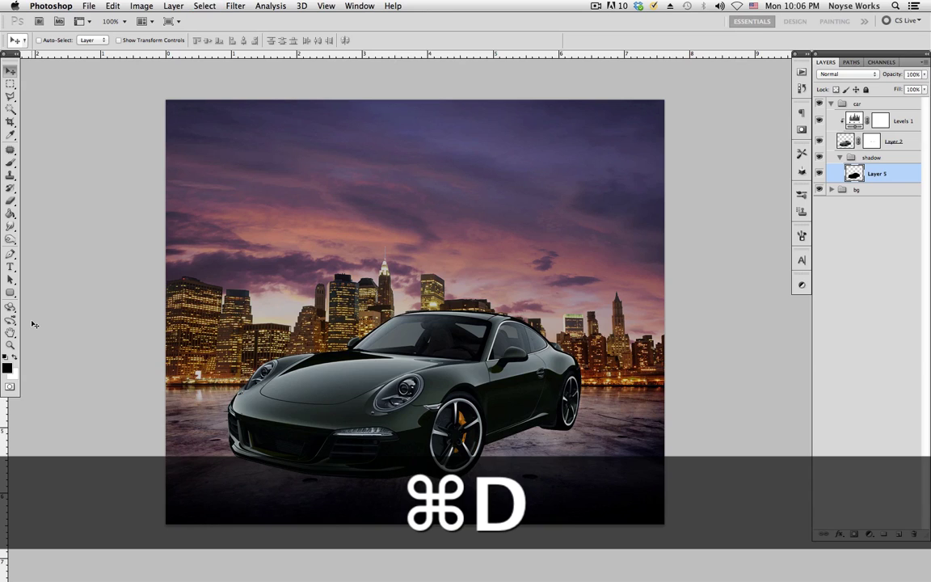
key("v")
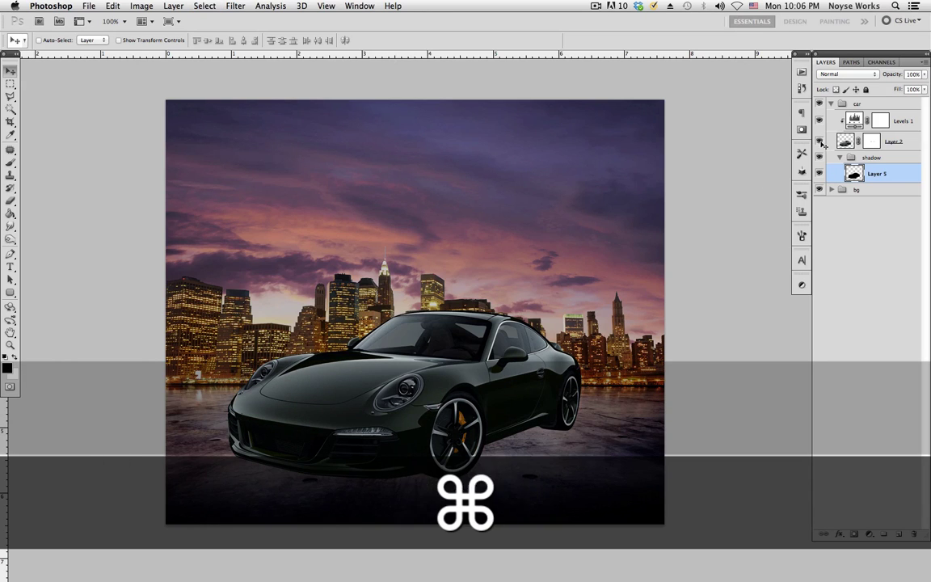
key("super+comma")
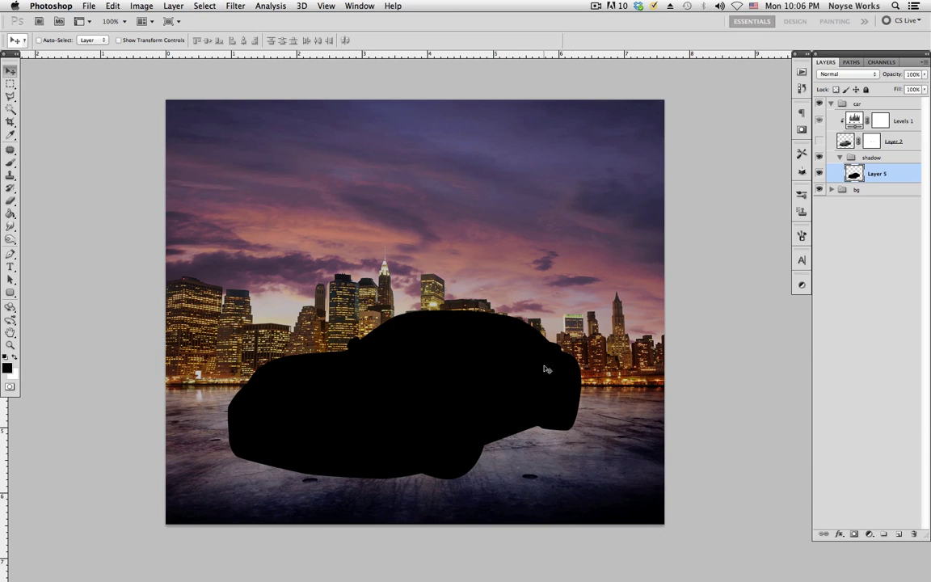
Step: Show Layer 2 again and nudge the black silhouette on Layer 5 down so it extends beneath the car
left_click(820, 142)
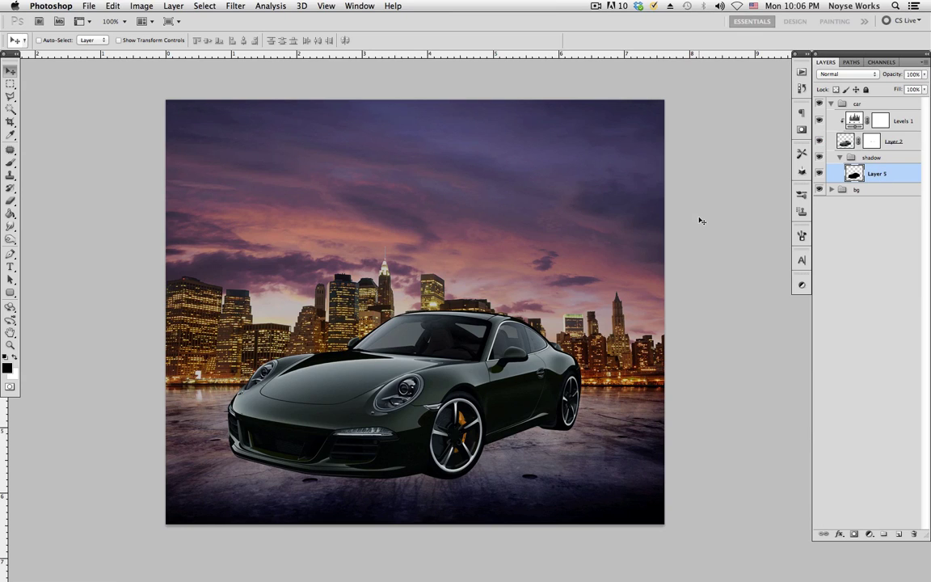
left_click(11, 71)
key("shift+Down")
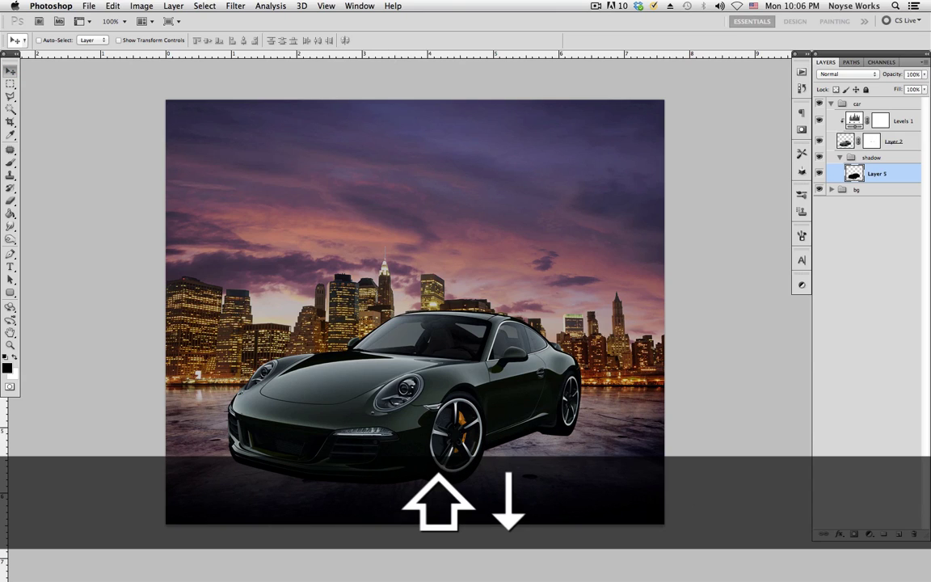
key("shift+Down")
key("shift+Down")
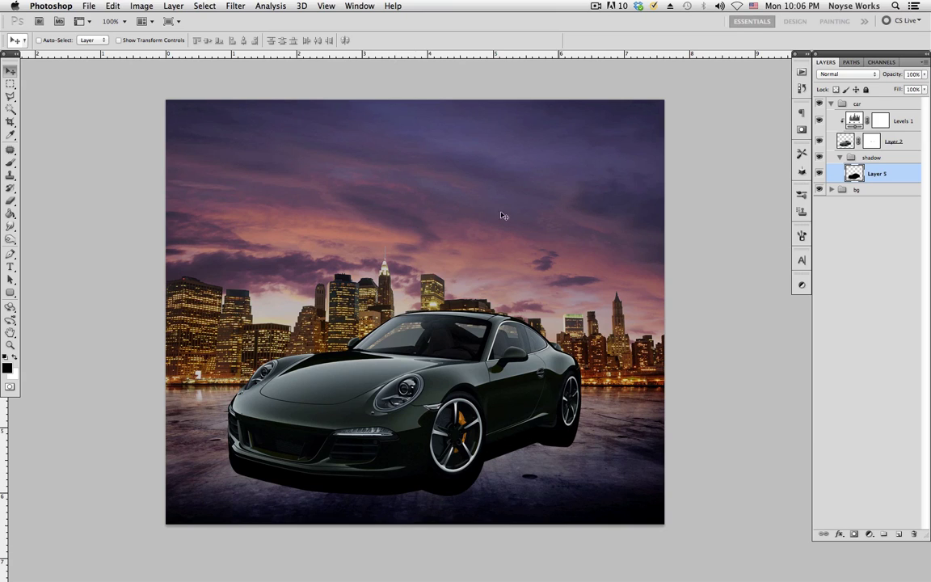
Step: Apply a Gaussian Blur with a 15.4 pixel radius to Layer 5 and set its blend mode to Soft Light
left_click(235, 6)
mouse_move(322, 124)
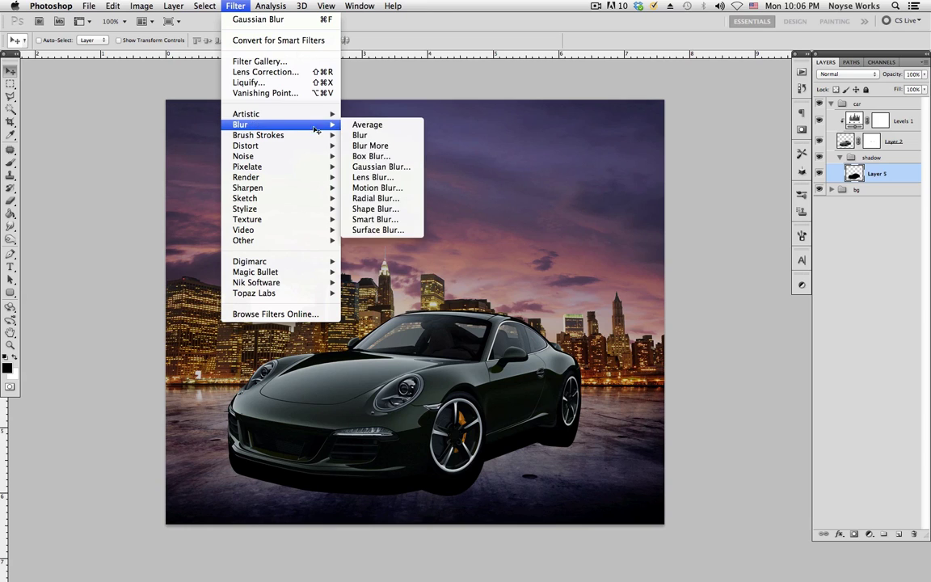
left_click(375, 158)
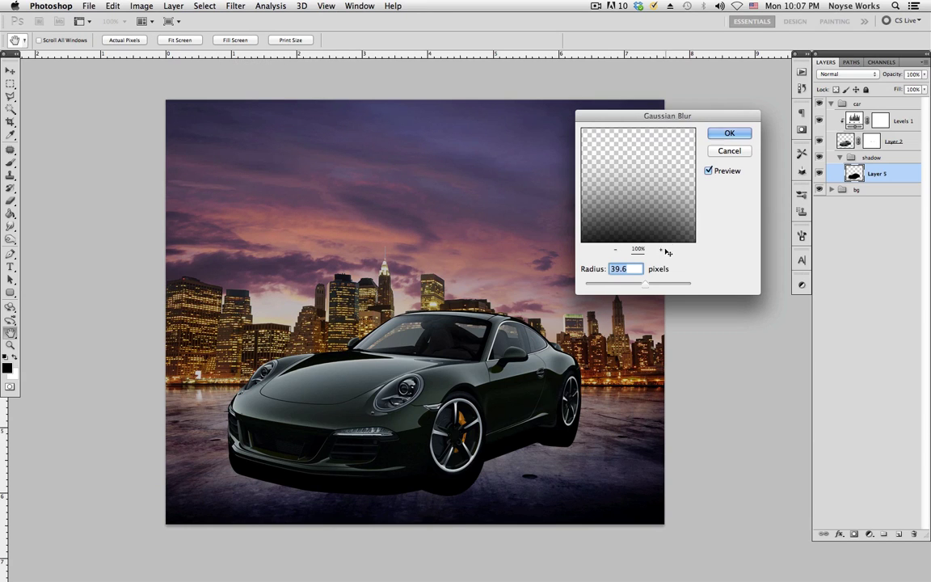
left_click_drag(650, 285, 637, 286)
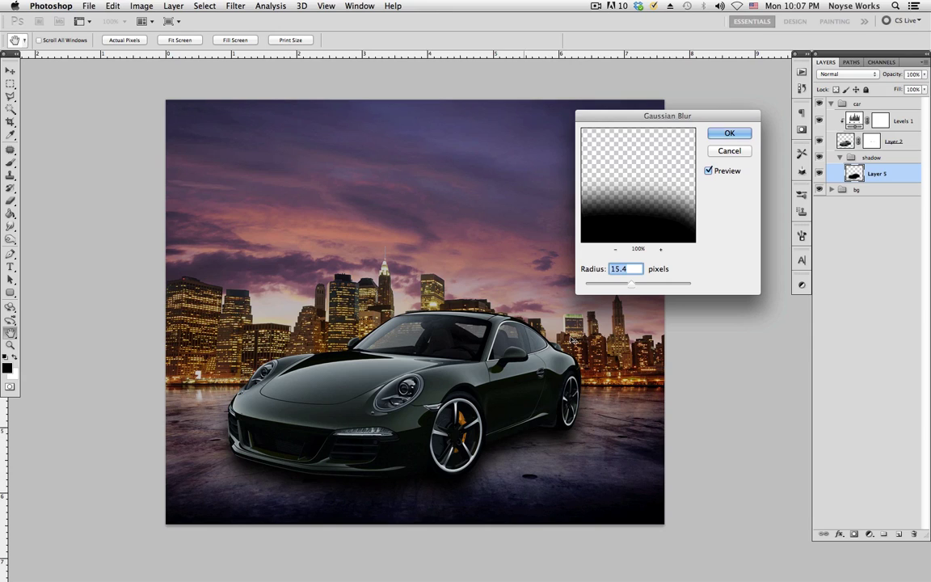
left_click(730, 134)
left_click(866, 76)
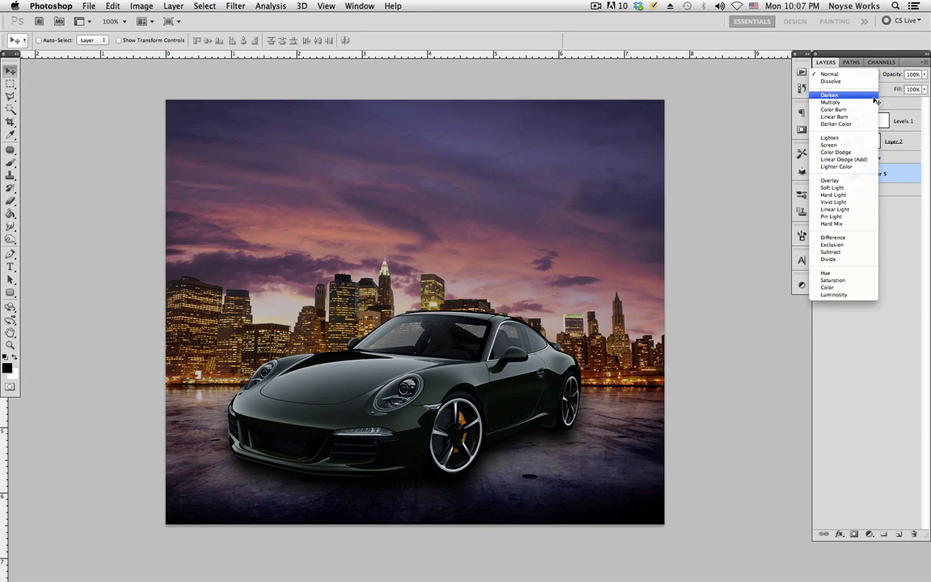
left_click(840, 185)
Step: Compare the ground around the wheels up close with the blurred shadow on Layer 5 hidden and shown
scroll(549, 295, "down", 3)
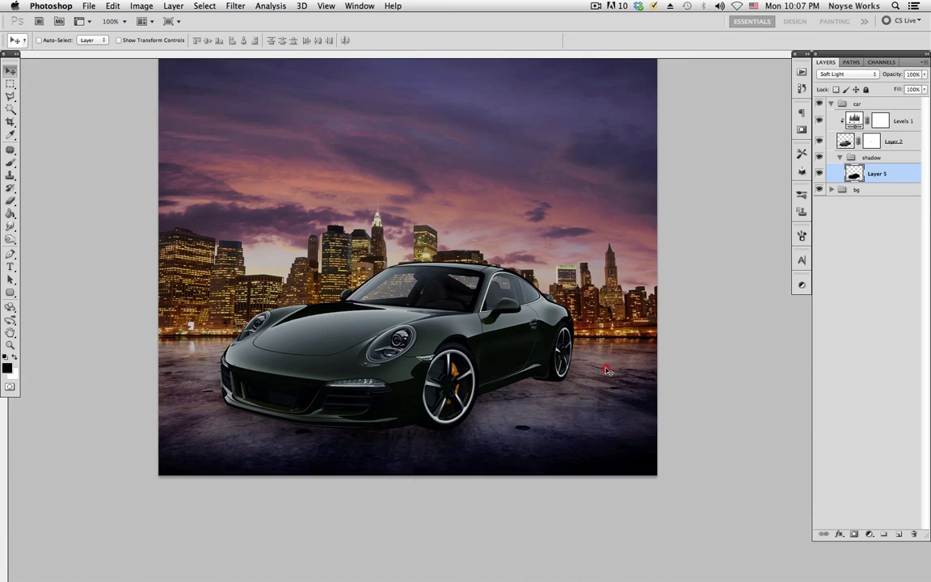
key("super+equal")
key("super+equal")
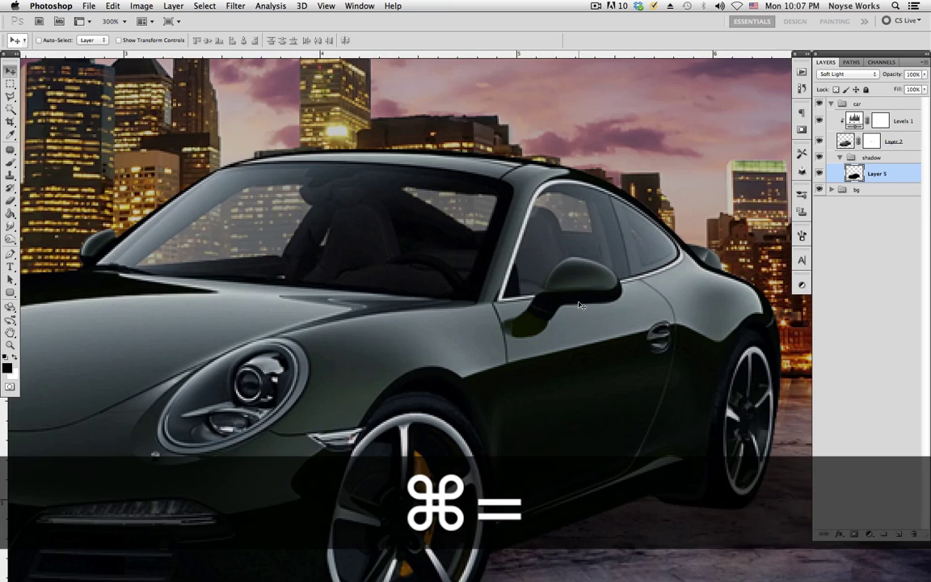
scroll(653, 312, "right", 5)
scroll(653, 312, "up", 3)
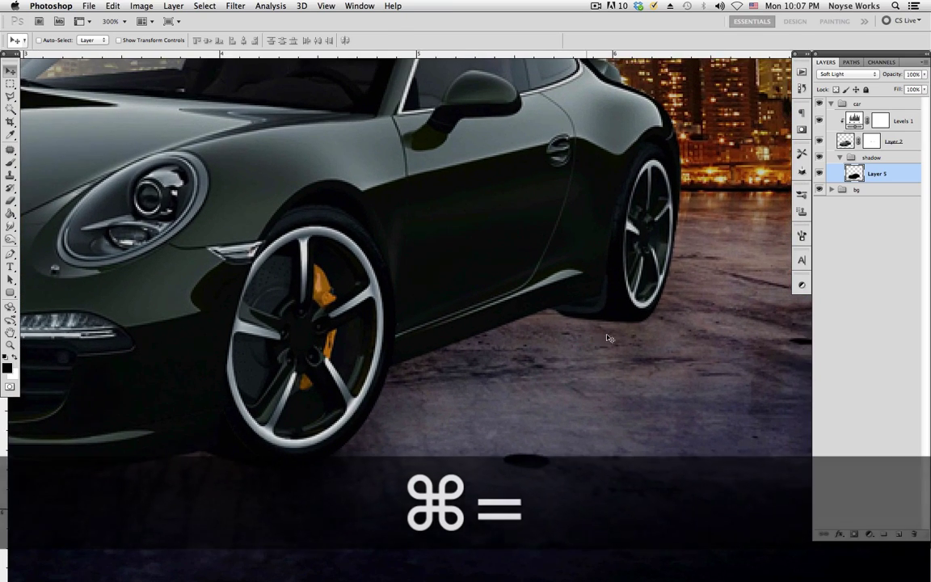
left_click(820, 173)
left_click(820, 172)
left_click(820, 173)
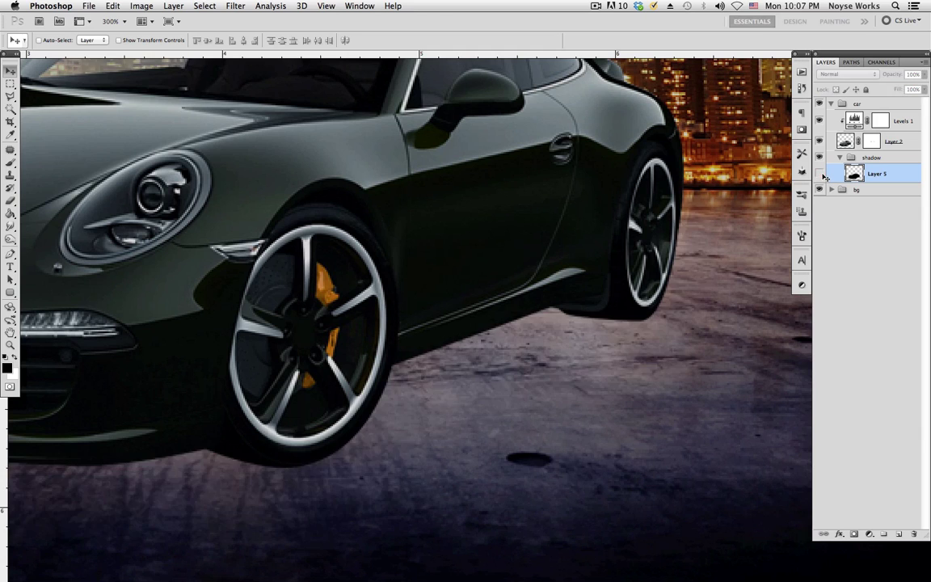
left_click(819, 173)
scroll(776, 206, "right", 5)
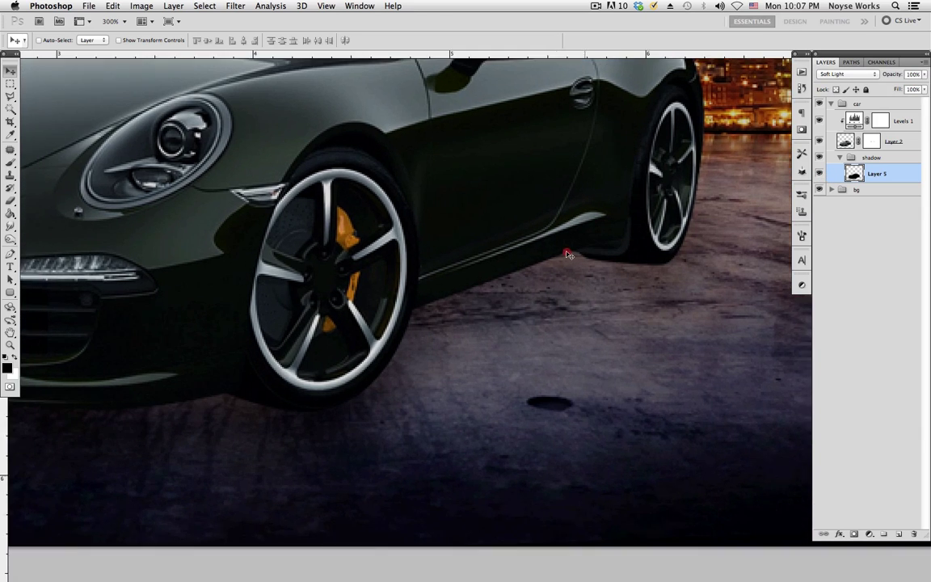
left_click(819, 173)
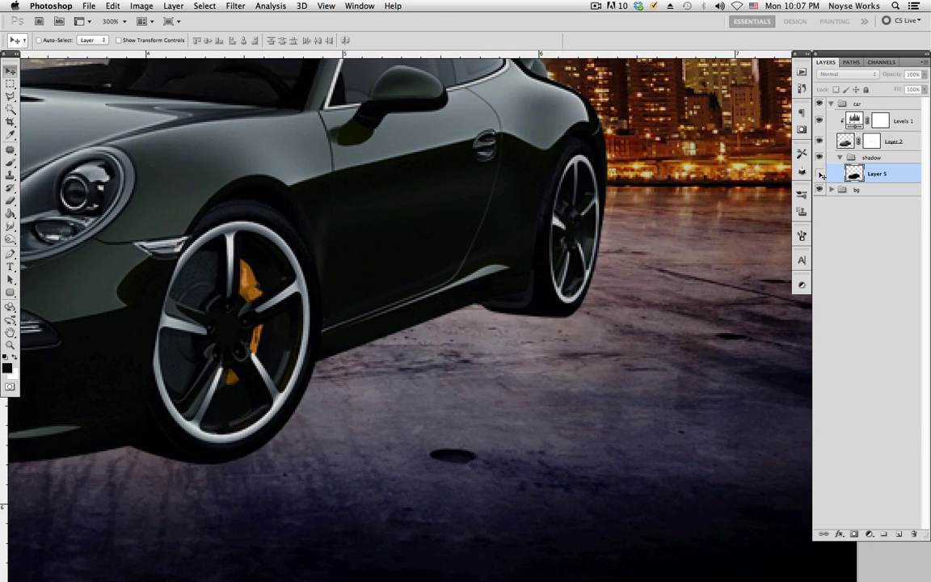
left_click(820, 173)
scroll(670, 286, "down", 5)
scroll(670, 285, "left", 5)
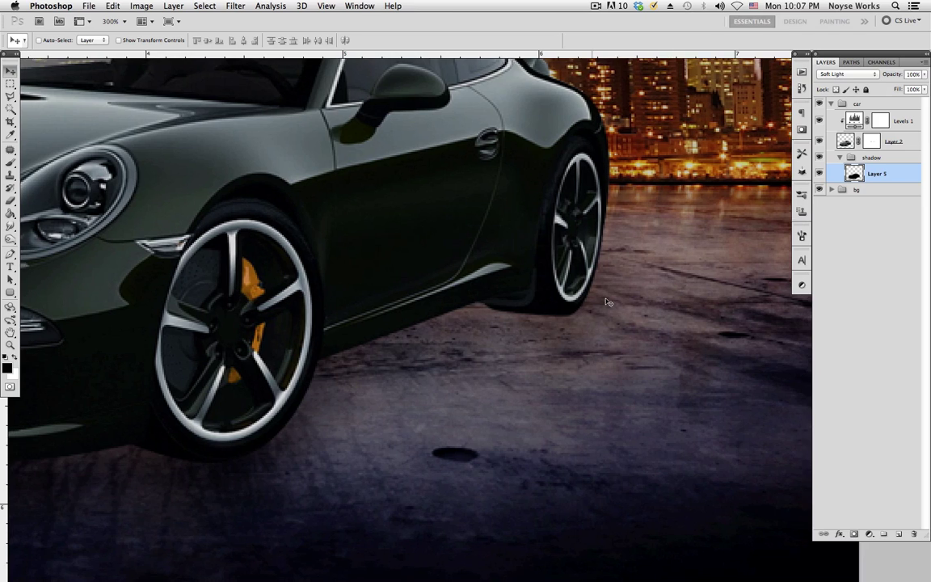
Step: Erase excess shadow on the ground near the rear wheel with a 58 px eraser at 0% hardness
left_click(11, 201)
left_click(47, 41)
left_click(17, 95)
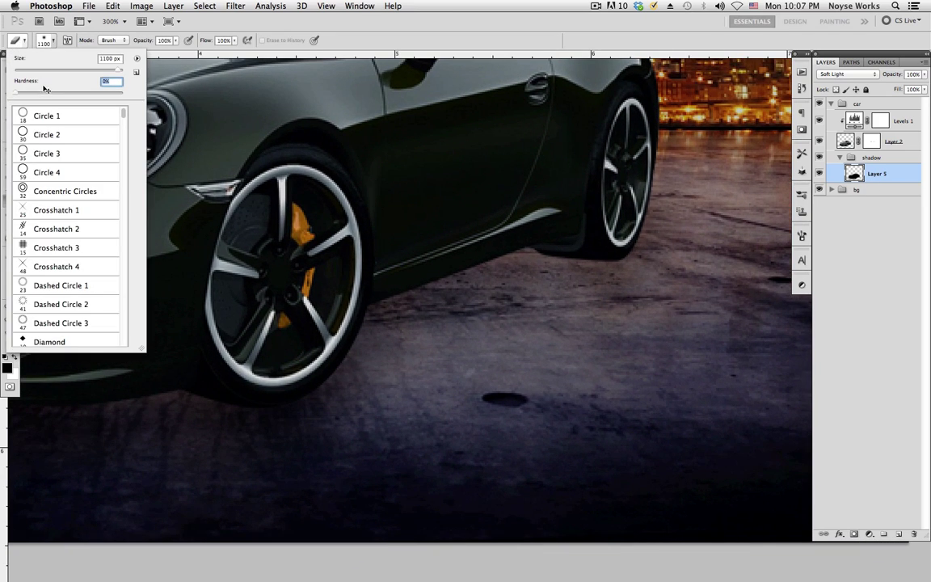
left_click_drag(120, 71, 42, 71)
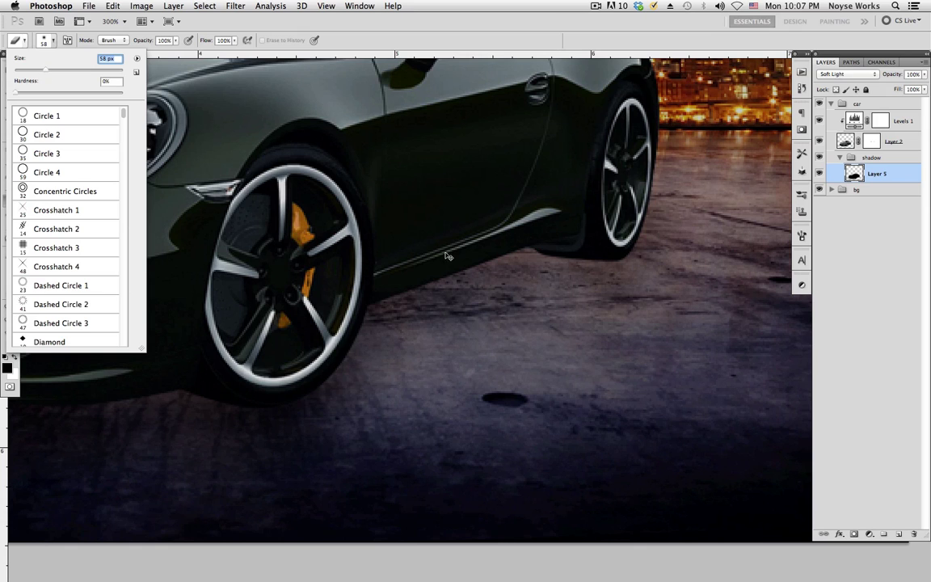
left_click(619, 341)
mouse_move(618, 341)
left_mouse_down()
mouse_move(544, 275)
mouse_move(509, 263)
mouse_move(558, 254)
mouse_move(534, 267)
left_mouse_up()
scroll(623, 332, "left", 10)
scroll(623, 332, "down", 4)
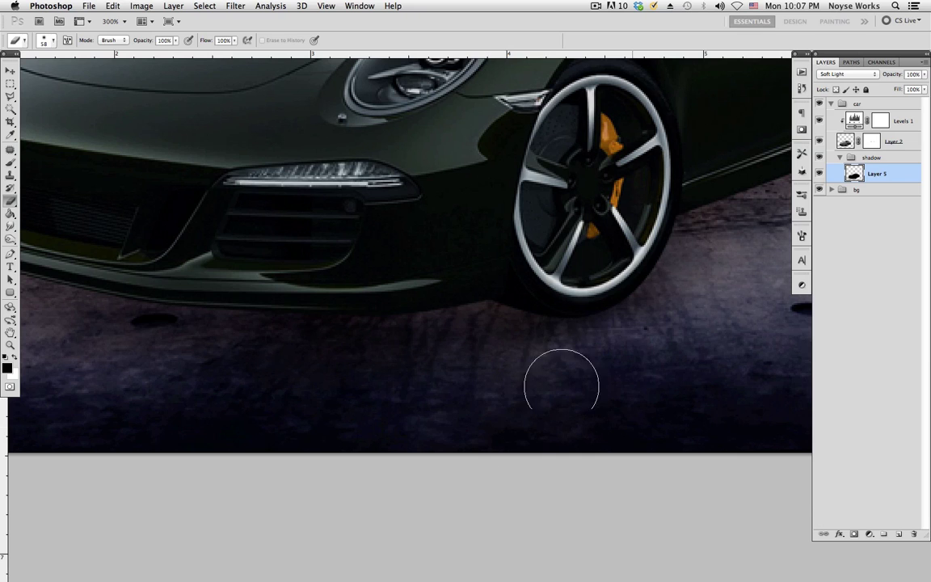
Step: Save the document
scroll(710, 330, "right", 12)
scroll(710, 330, "up", 6)
key("super+s")
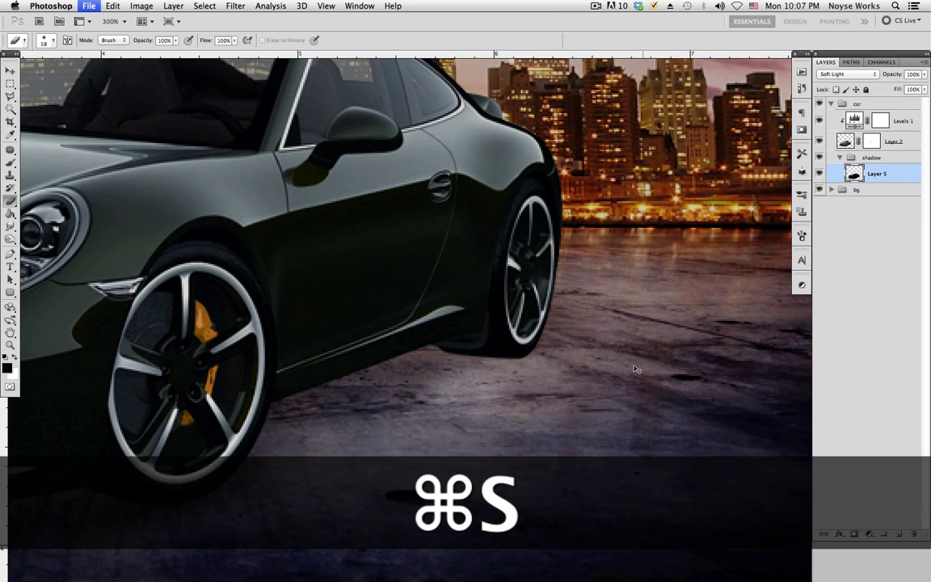
Step: Create a new layer above Layer 5 in the shadow group, fill Layer 2's car outline on it with black, and deselect
key("super+1")
key("v")
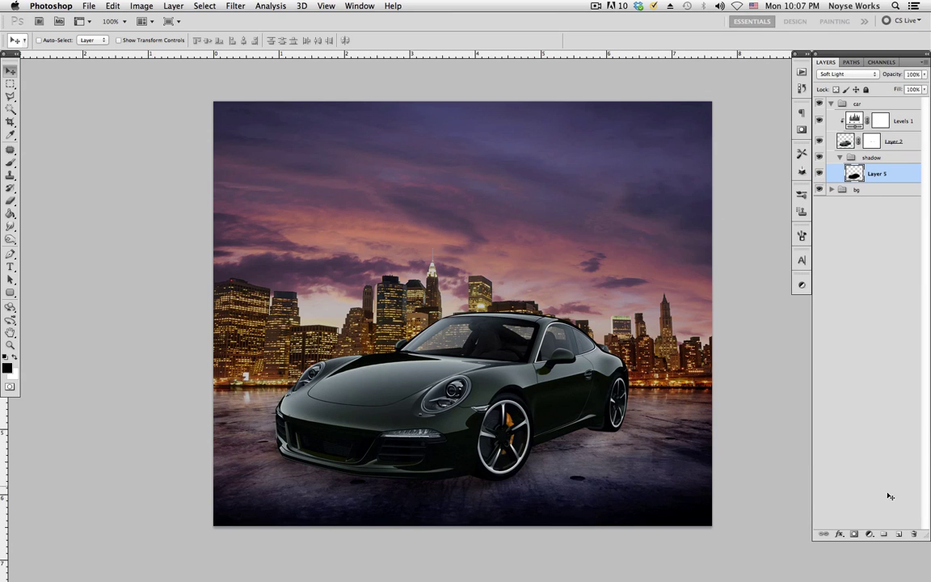
left_click(899, 535)
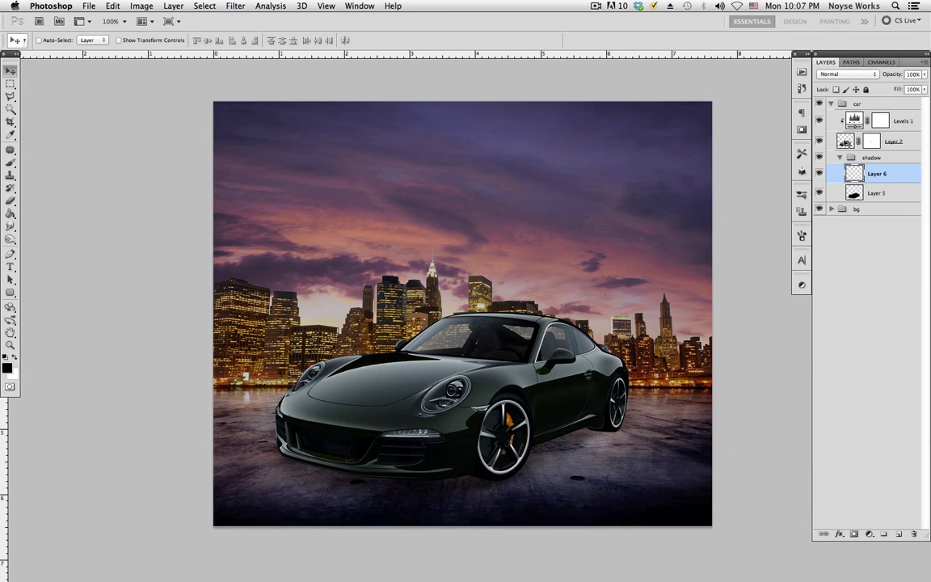
key("super")
left_click(846, 143, "super")
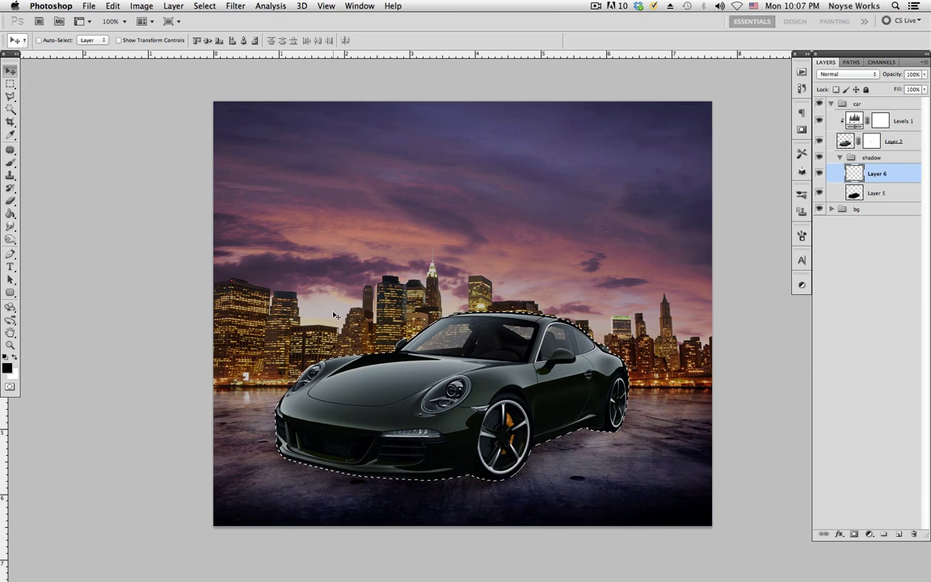
key("alt+BackSpace")
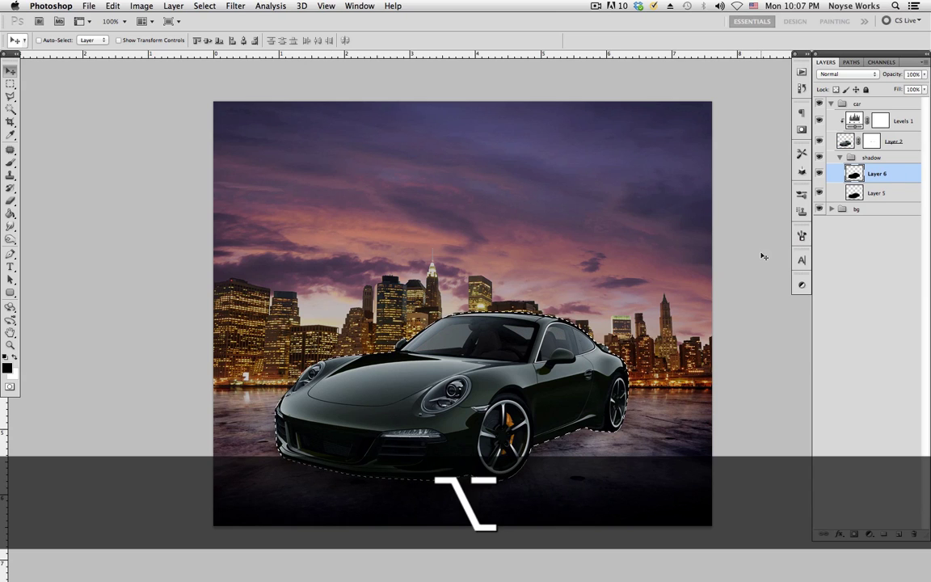
key("super")
key("super+d")
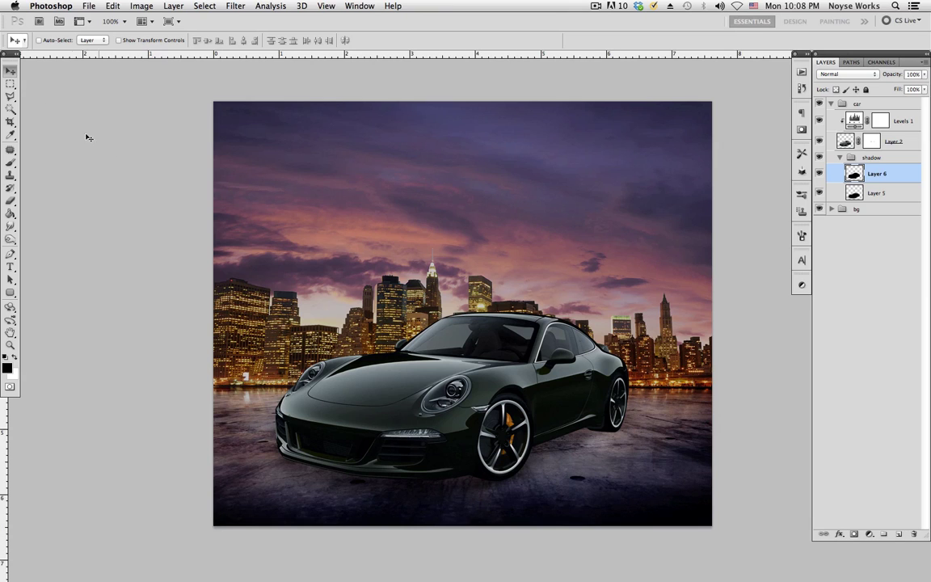
Step: Nudge the new silhouette on Layer 6 down beneath the car and apply a Gaussian Blur with a 2.9 pixel radius
key("v")
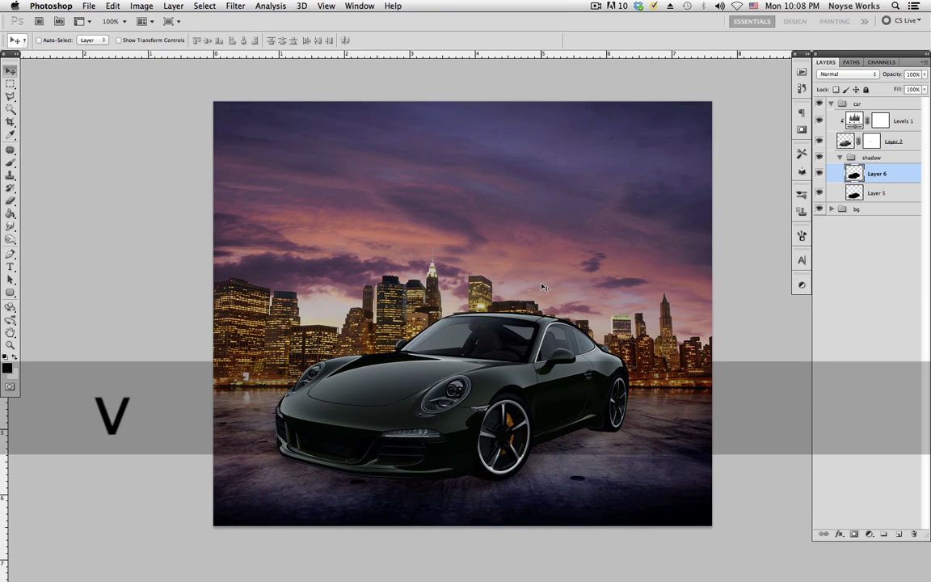
key("shift+Down")
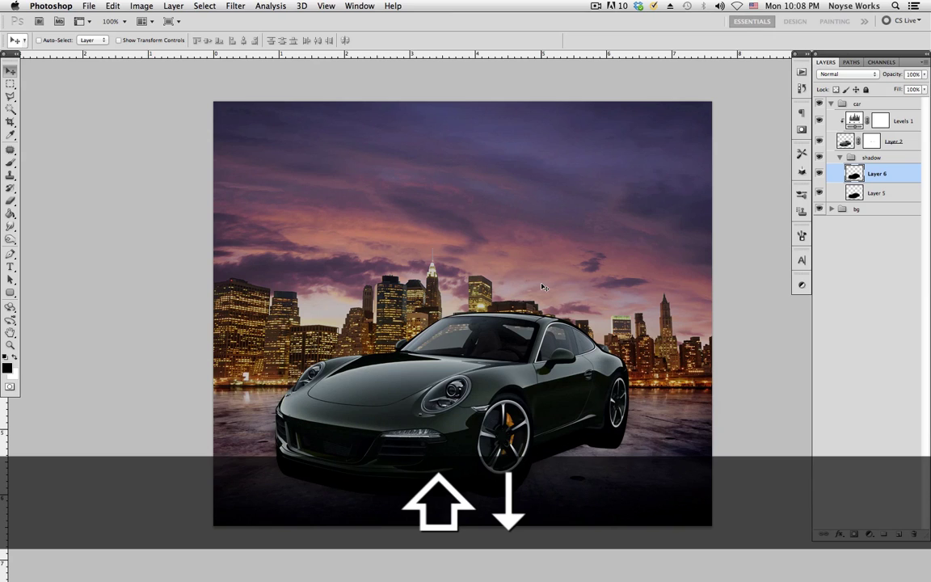
left_click(235, 6)
left_click(332, 152)
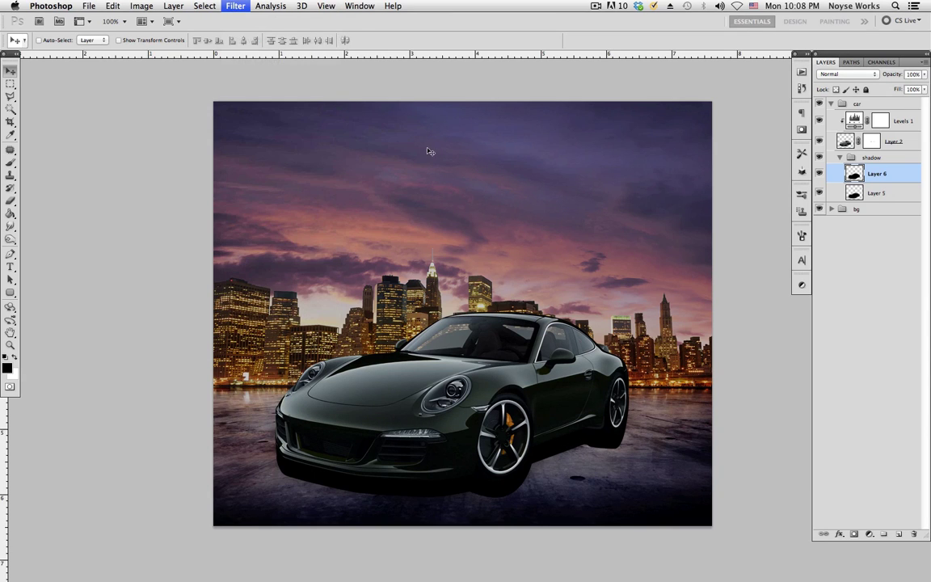
mouse_move(605, 284)
left_mouse_down()
mouse_move(588, 285)
mouse_move(602, 286)
left_mouse_up()
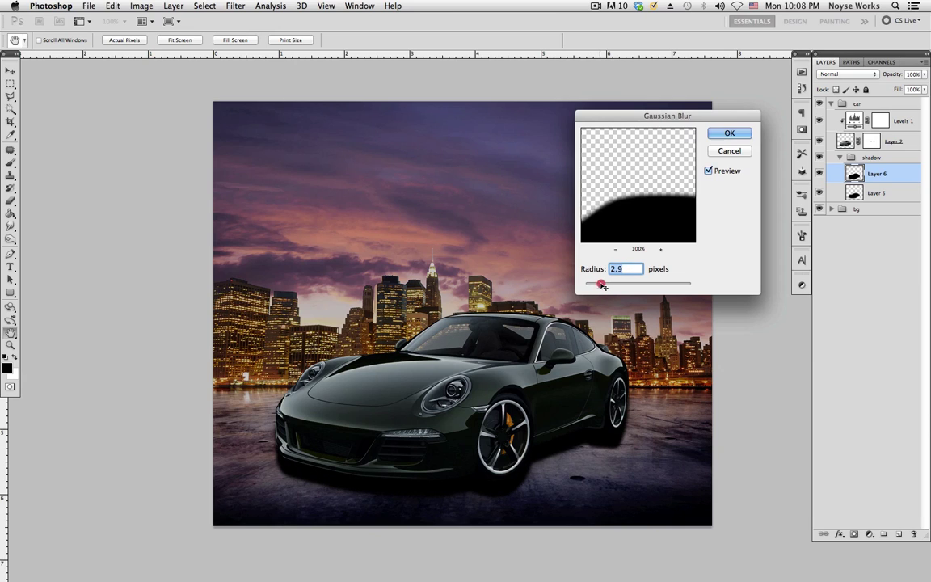
left_click(729, 133)
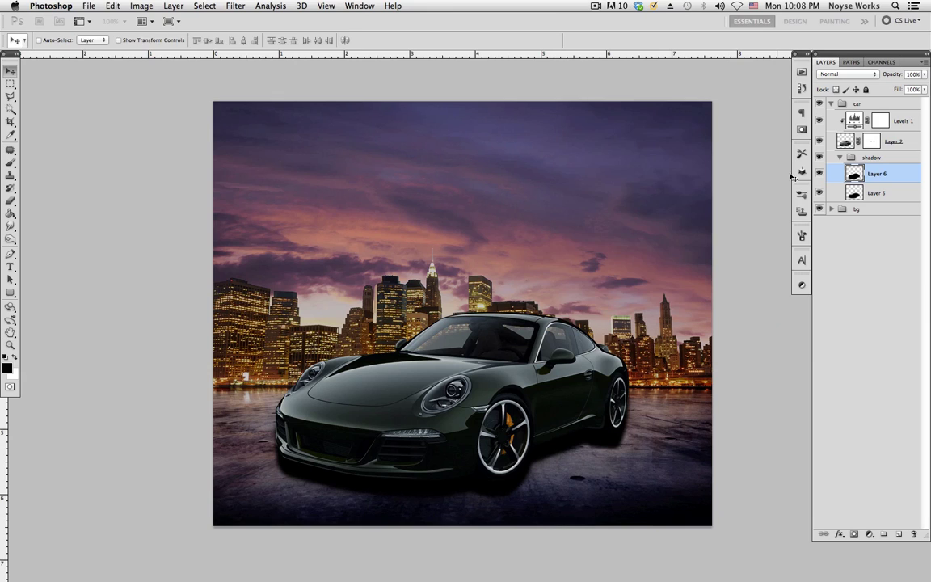
Step: Set Layer 6 to Soft Light blending at 47% opacity
left_click(832, 74)
left_click(855, 188)
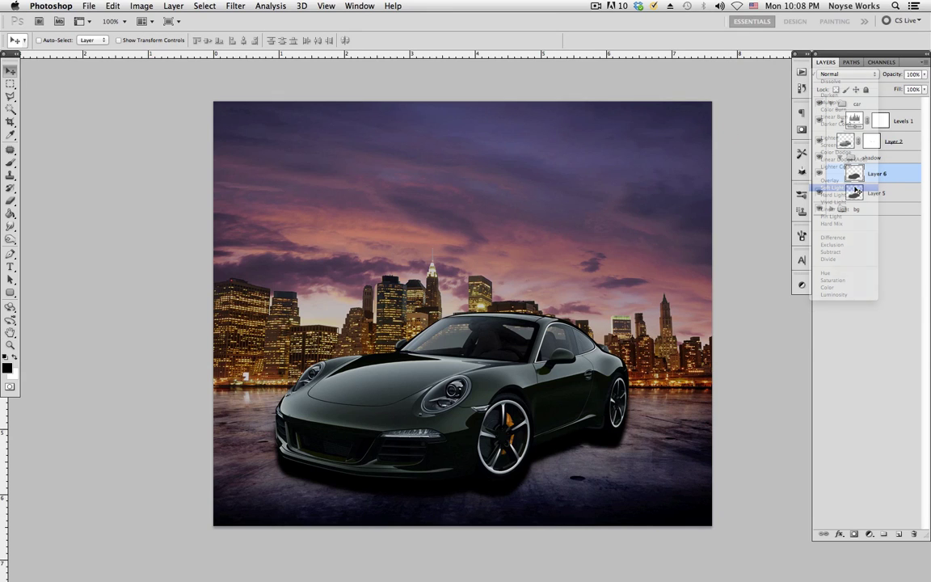
left_click_drag(924, 73, 790, 79)
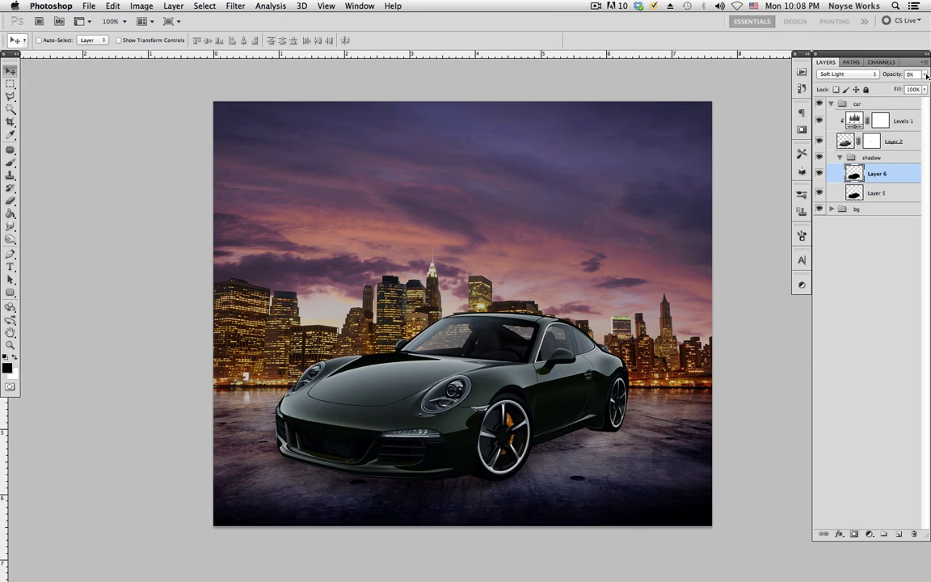
left_click_drag(926, 75, 893, 85)
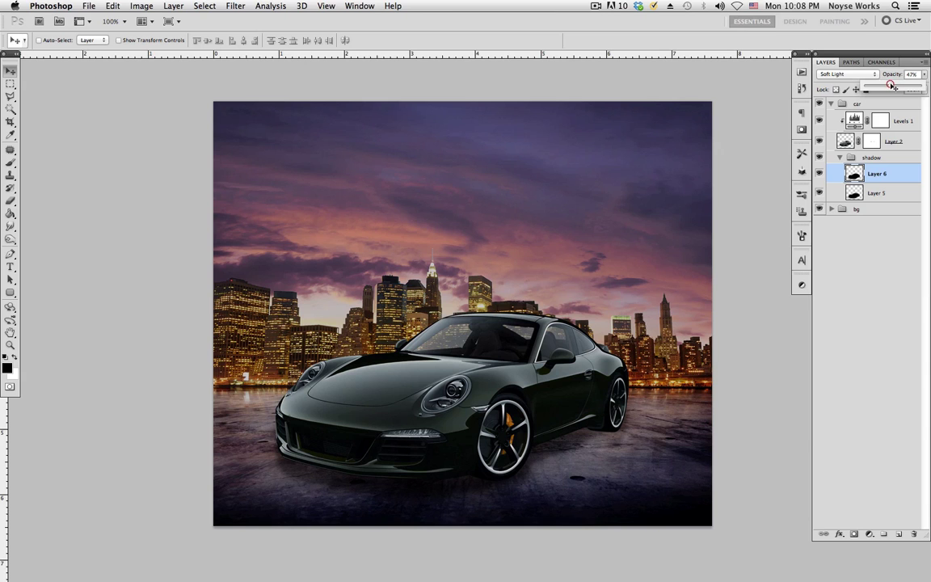
Step: Compare the image with Layer 6 hidden and shown, and inspect the shadow around the wheels up close
left_click(866, 203)
left_click(819, 172)
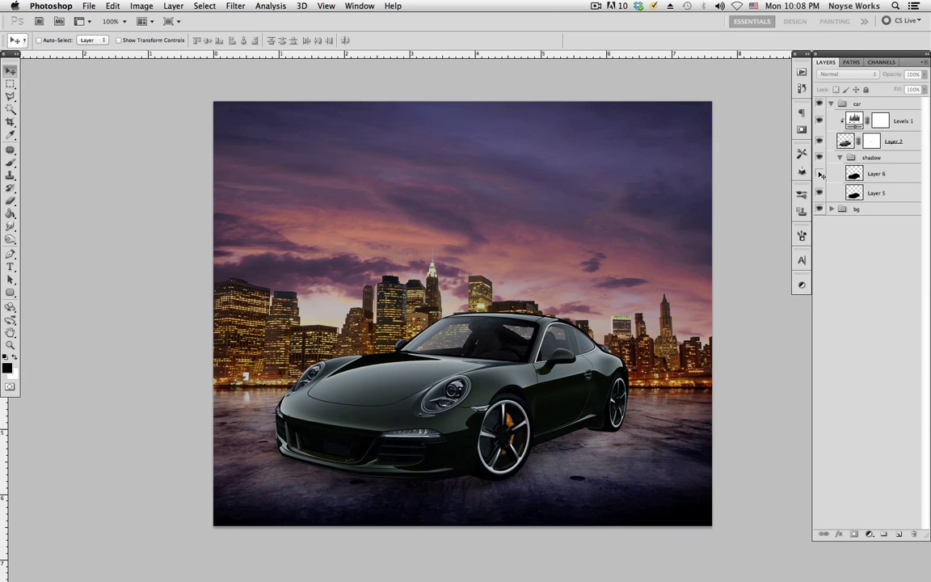
left_click(819, 173)
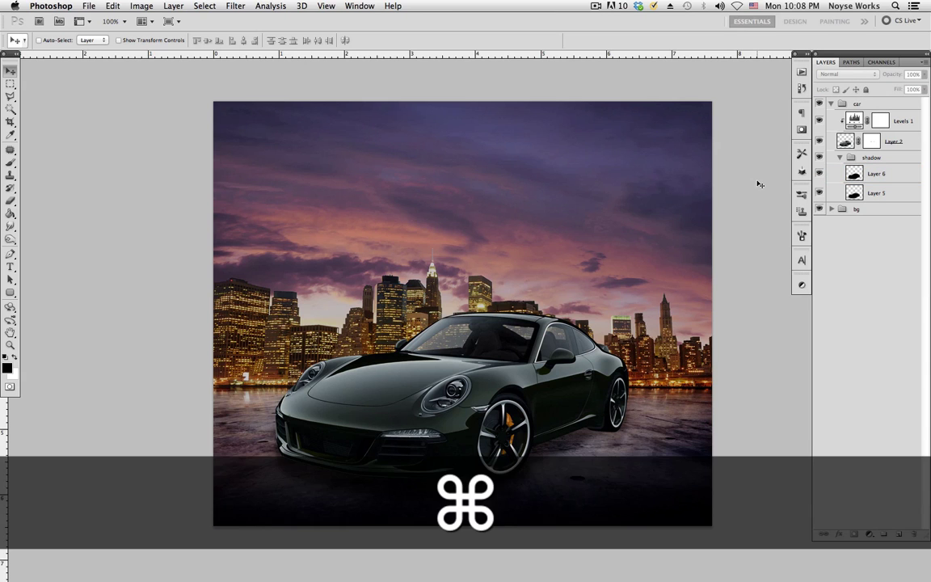
key("super+equal")
key("super+equal")
key("super+equal")
scroll(663, 411, "down", 15)
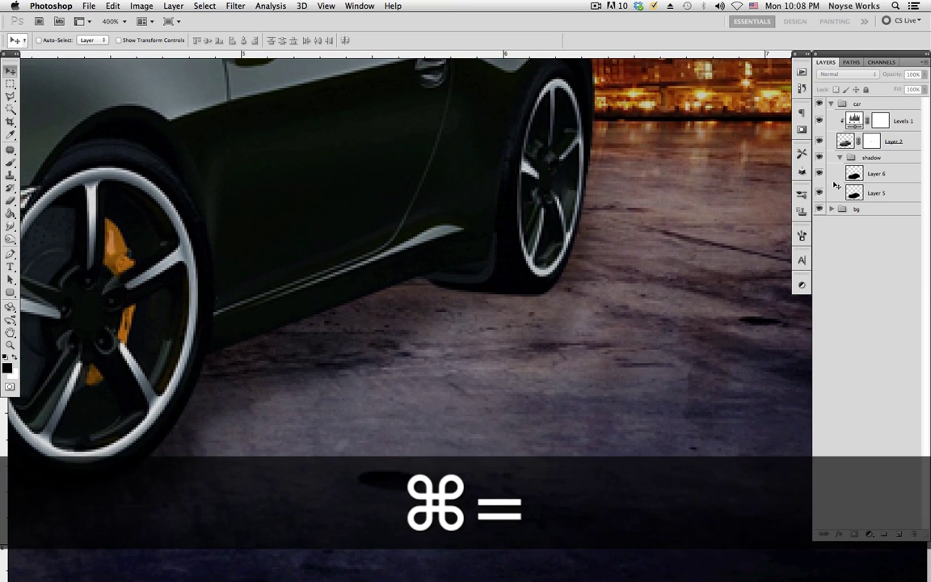
left_click(838, 174)
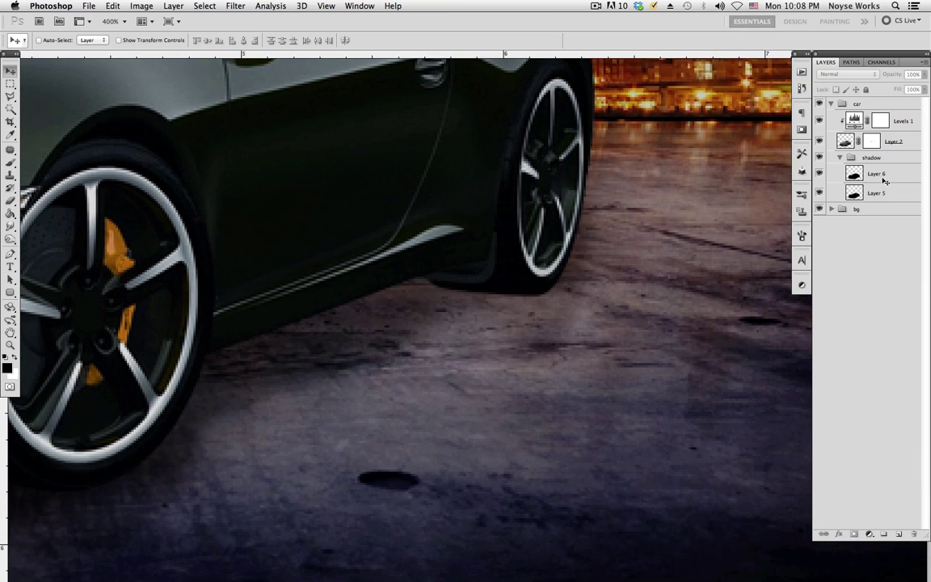
Step: Try an Eraser stroke on the Layer 6 shadow near the front wheel, and undo it
key("b")
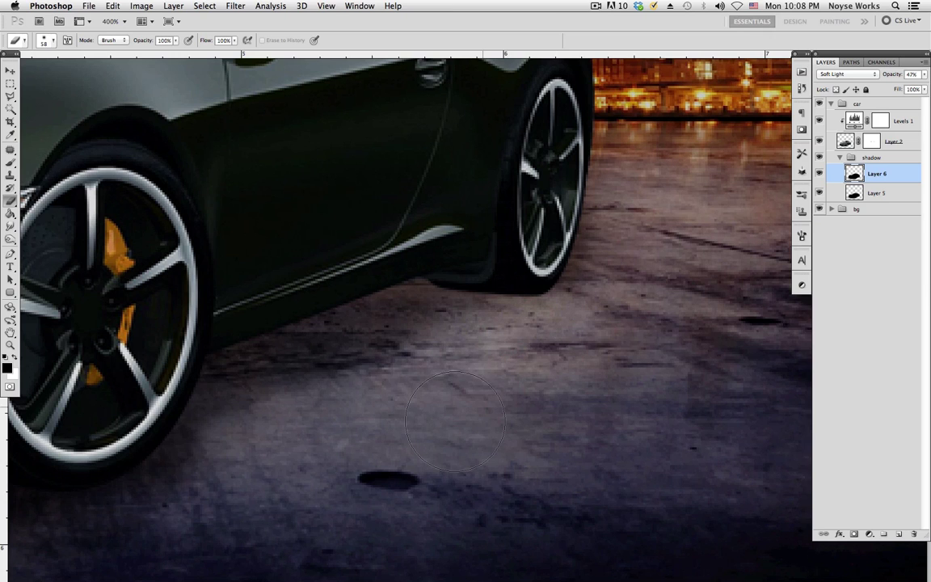
left_click_drag(508, 413, 579, 380)
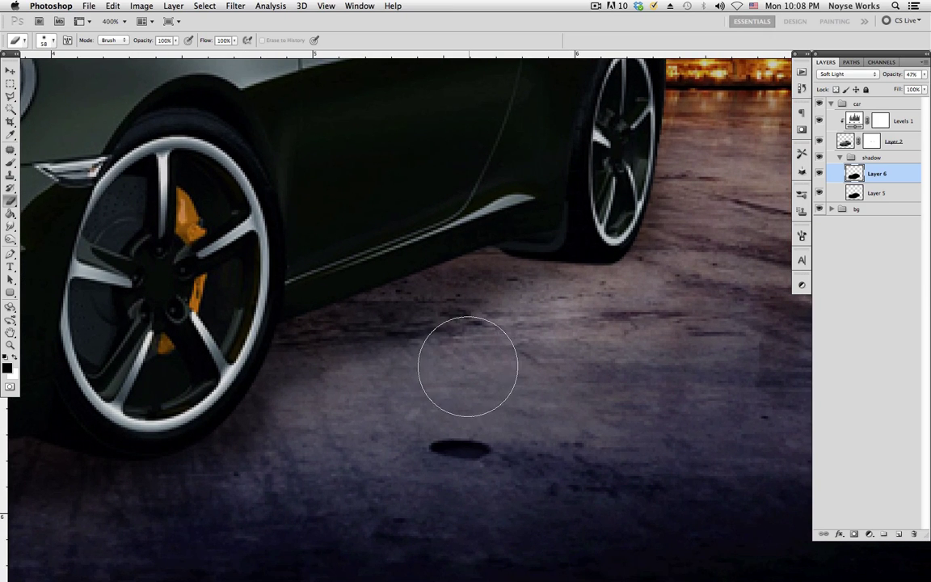
left_click_drag(397, 391, 709, 254)
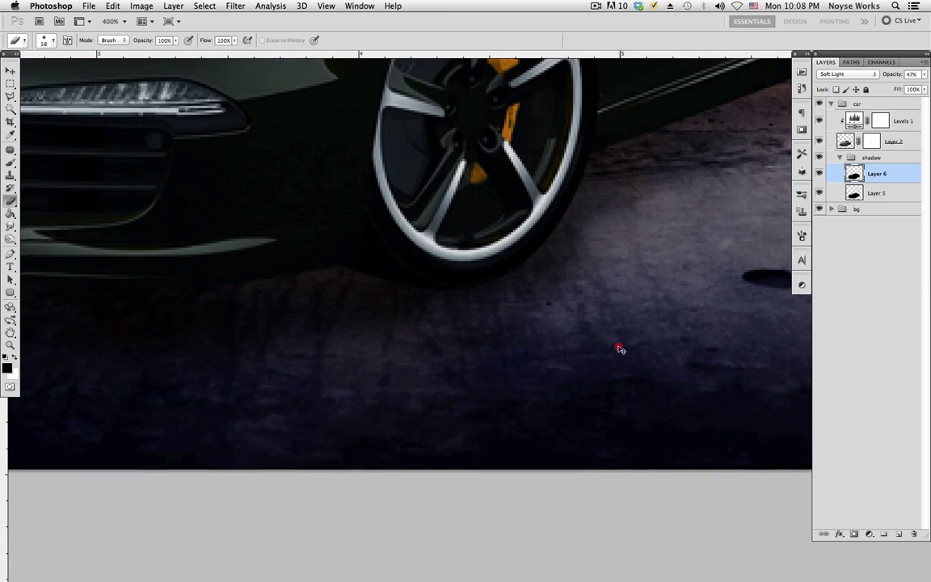
mouse_move(429, 400)
left_mouse_down()
mouse_move(543, 338)
mouse_move(411, 392)
mouse_move(563, 312)
mouse_move(471, 356)
left_mouse_up()
key("super+z")
scroll(499, 354, "left", 5)
scroll(615, 353, "up", 2)
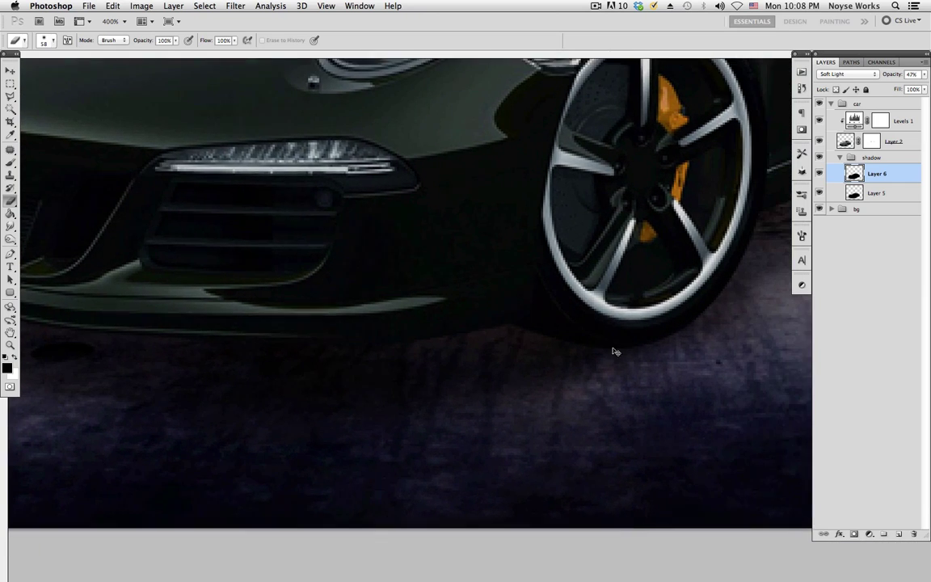
Step: Compare the whole image with the Layer 6 and Layer 5 shadows hidden and shown, and save the document
key("super+minus")
key("super+minus")
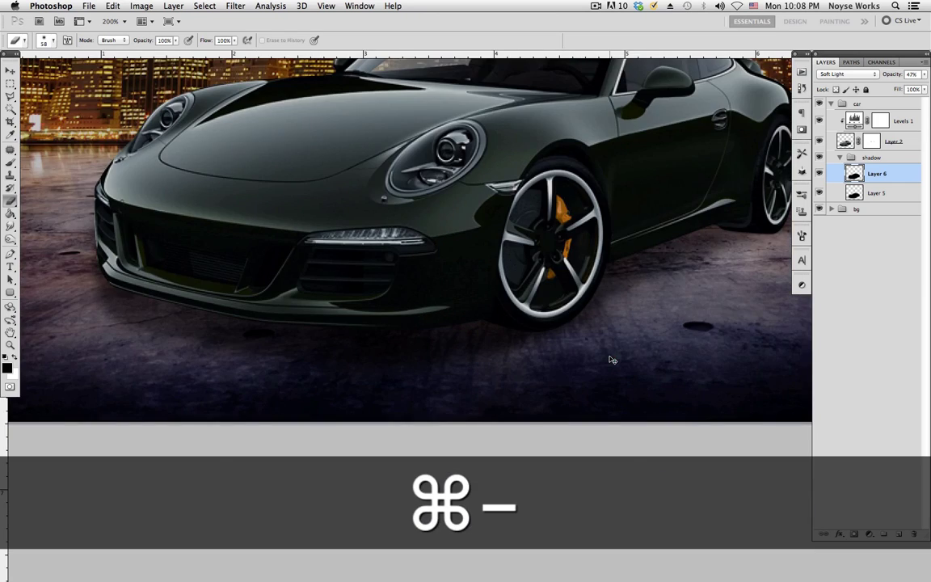
key("super+1")
key("super+s")
key("v")
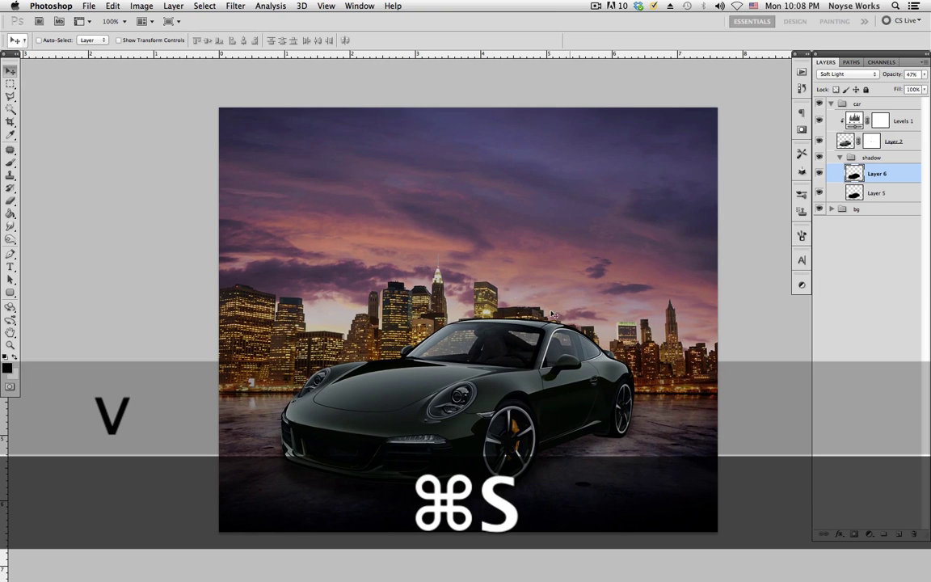
left_click(819, 173)
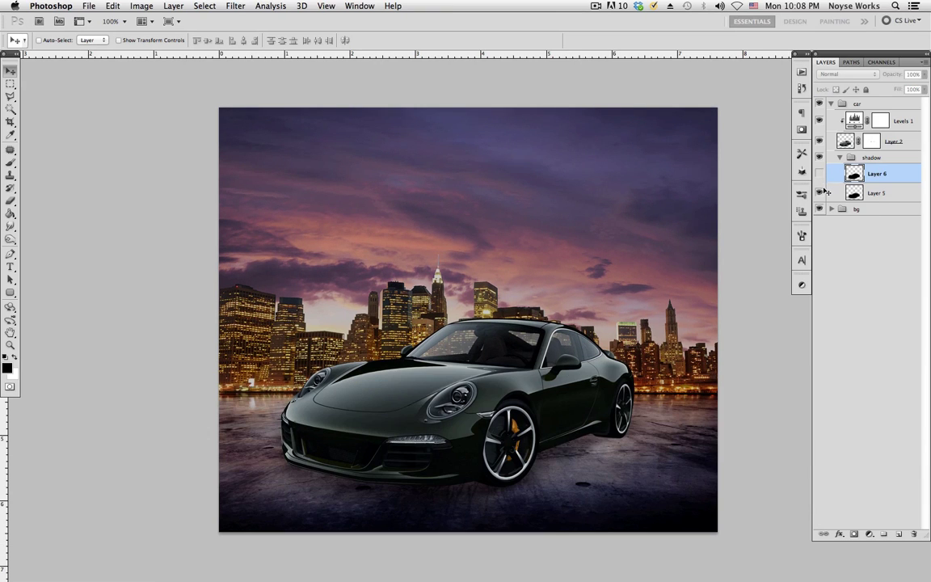
left_click(821, 192)
left_click_drag(819, 173, 819, 192)
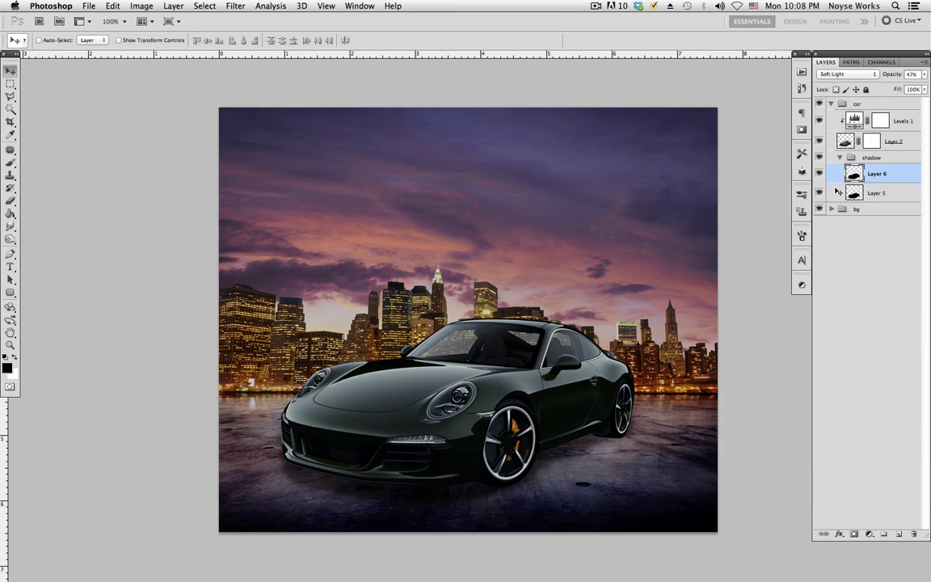
key("super+s")
Step: Erase the upper parts of the silhouettes on Layer 6 and Layer 5 with a 58 px Eraser, keeping the shadow beneath the car
key("e")
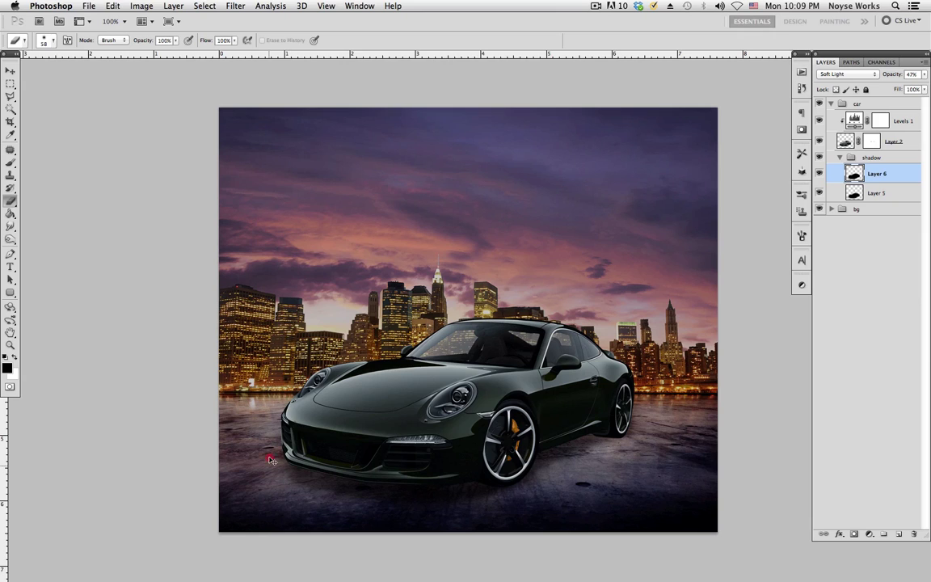
left_click(880, 195)
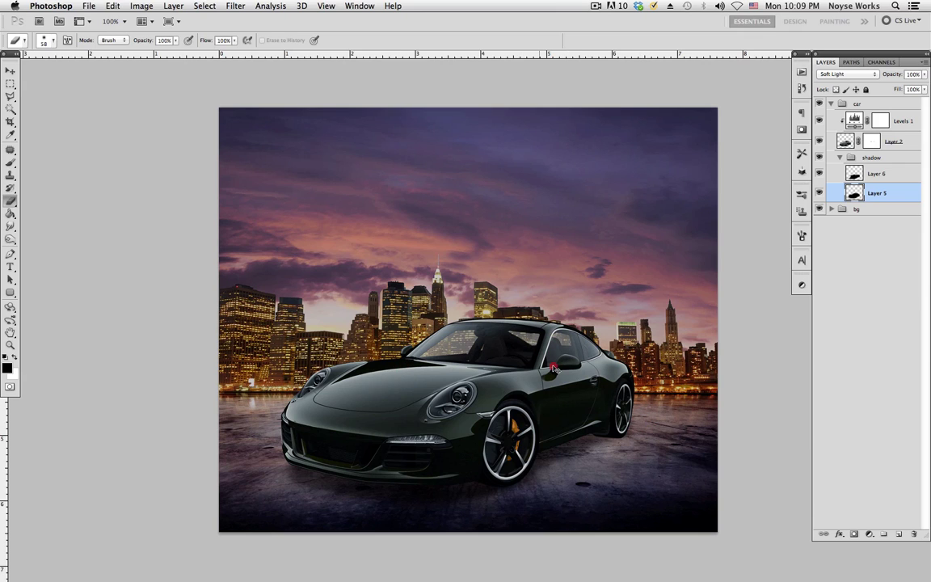
left_click(875, 174)
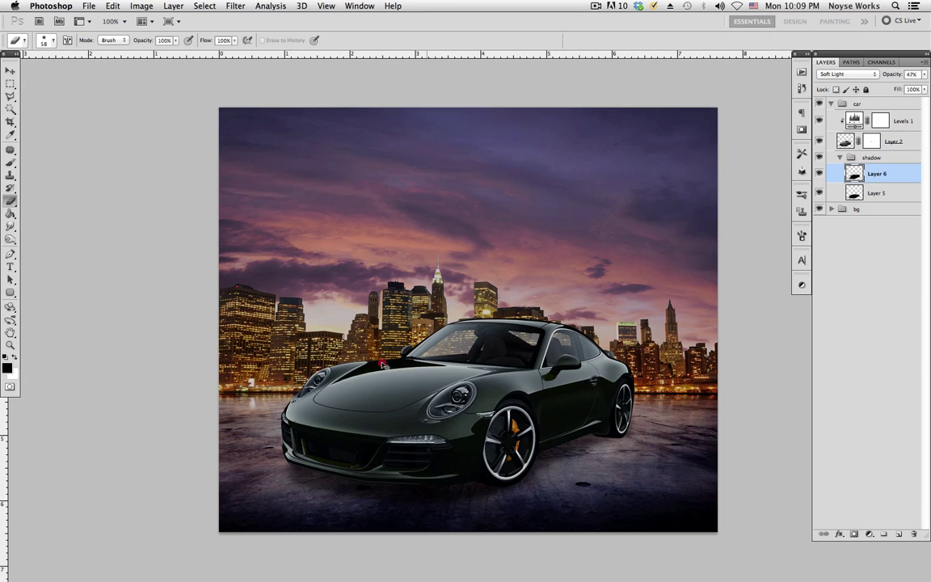
key("v")
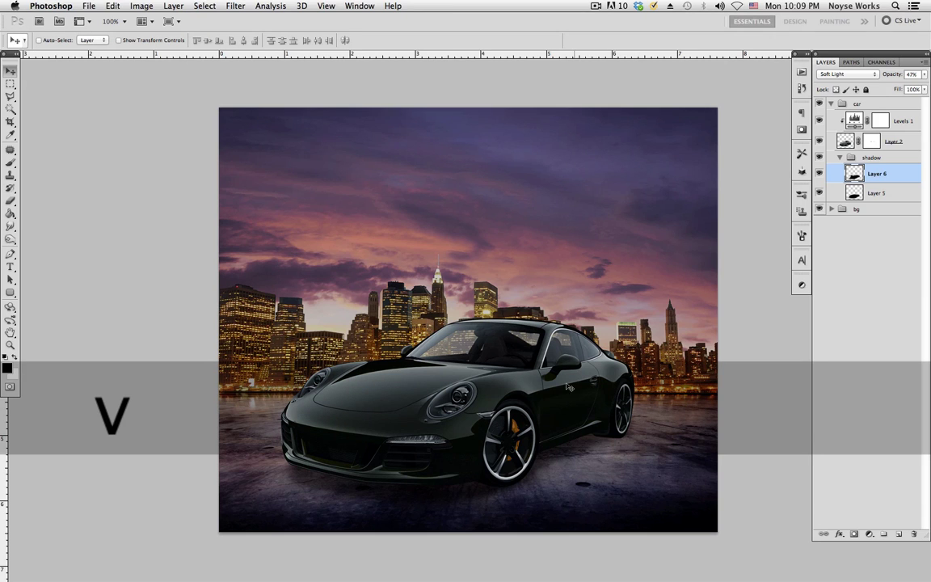
Step: Compare the image with the shadow group hidden and shown, and save the document
left_click(821, 159)
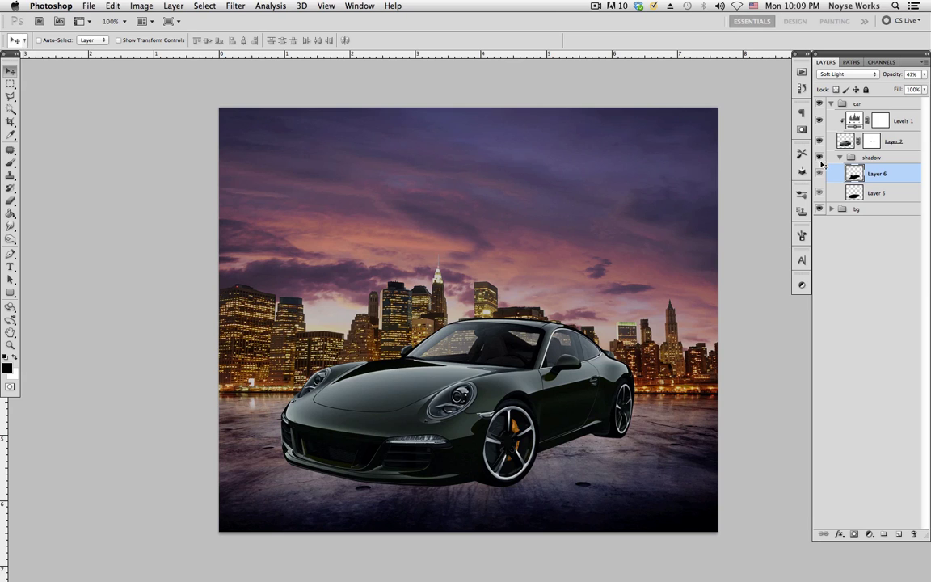
left_click(820, 159)
key("super+s")
key("v")
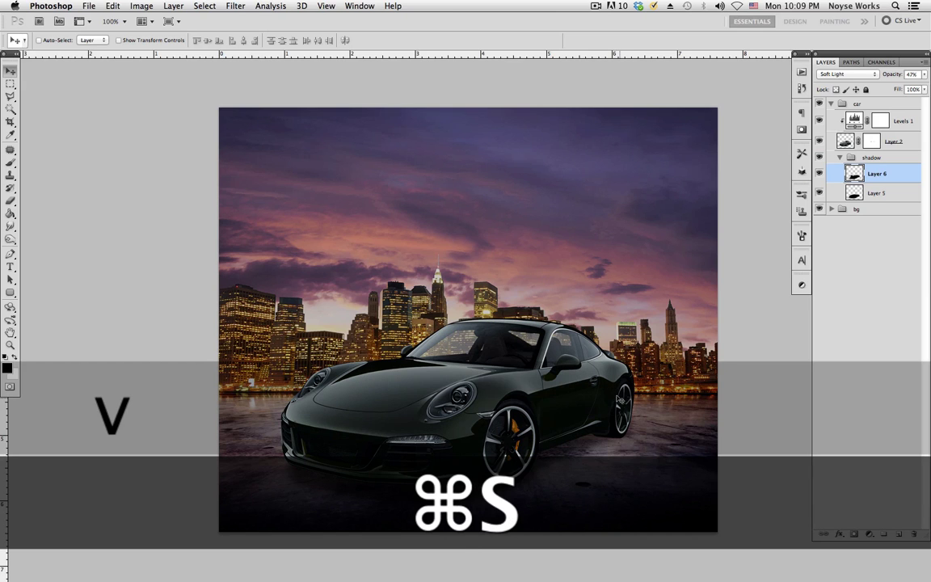
scroll(598, 357, "right", 2)
scroll(598, 357, "up", 1)
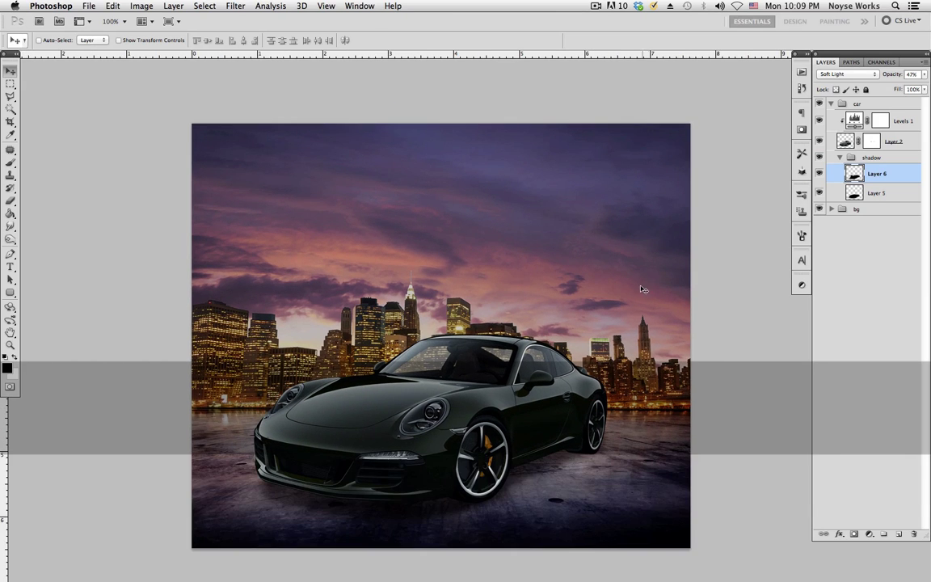
scroll(596, 296, "down", 1)
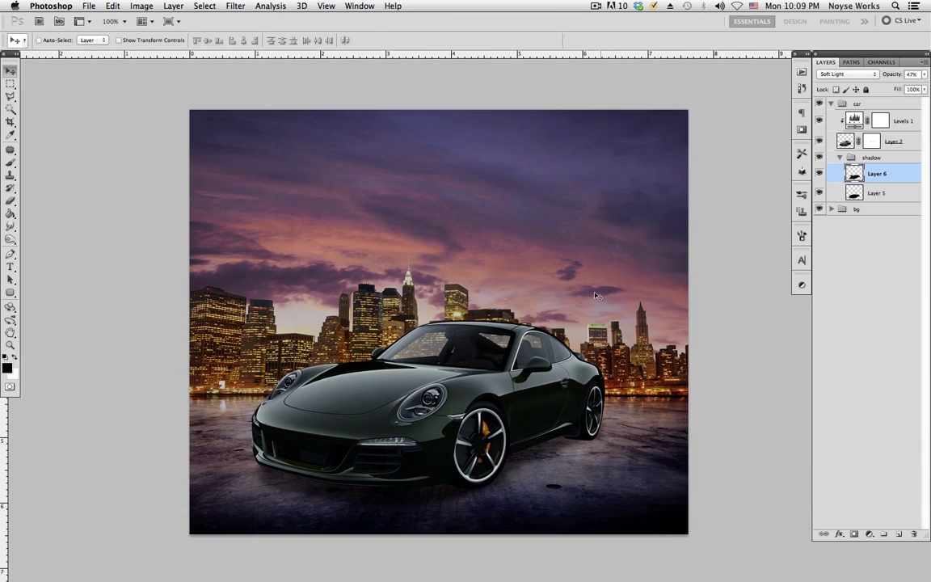
Step: Collapse the shadow and car groups and select the bg group
left_click(839, 159)
scroll(591, 356, "down", 1)
scroll(591, 356, "right", 1)
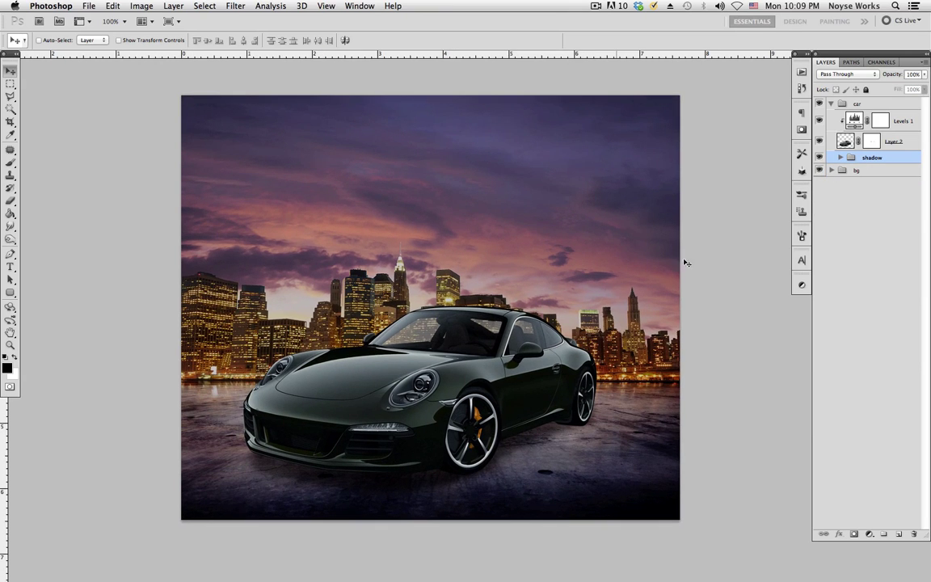
left_click(832, 104)
left_click(832, 104)
left_click(832, 104)
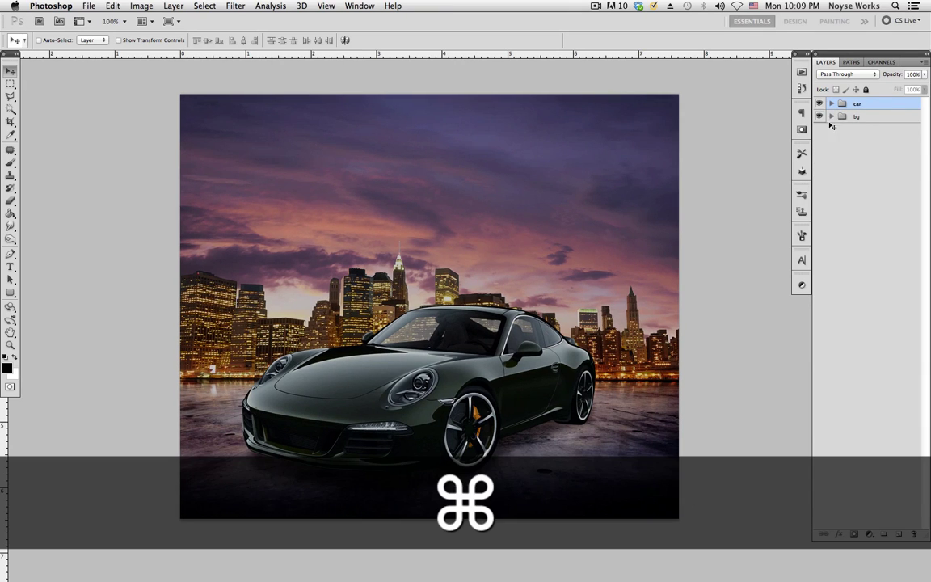
double_click(842, 117)
left_click(465, 207)
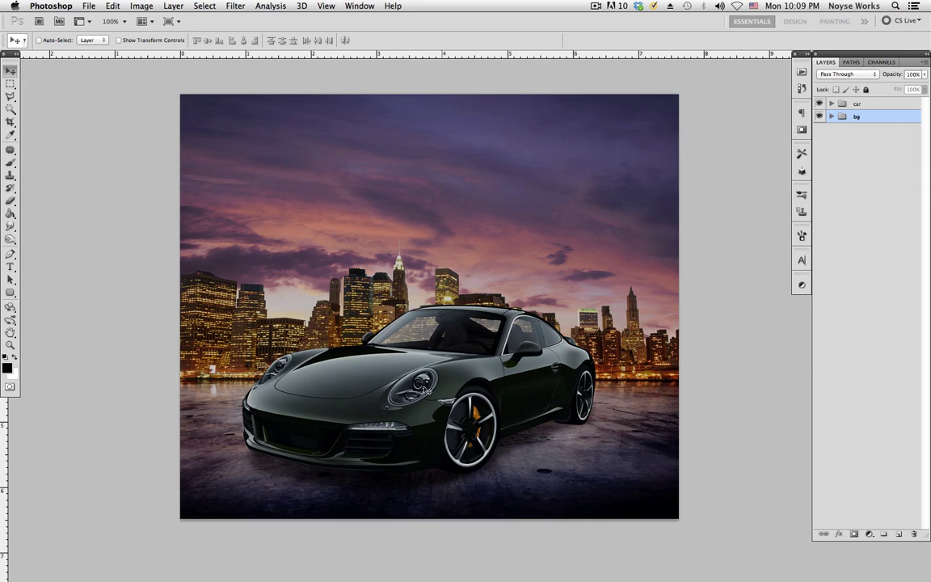
Step: Duplicate Layer 4 from the bg group and place the copy above the car group
left_click(831, 117)
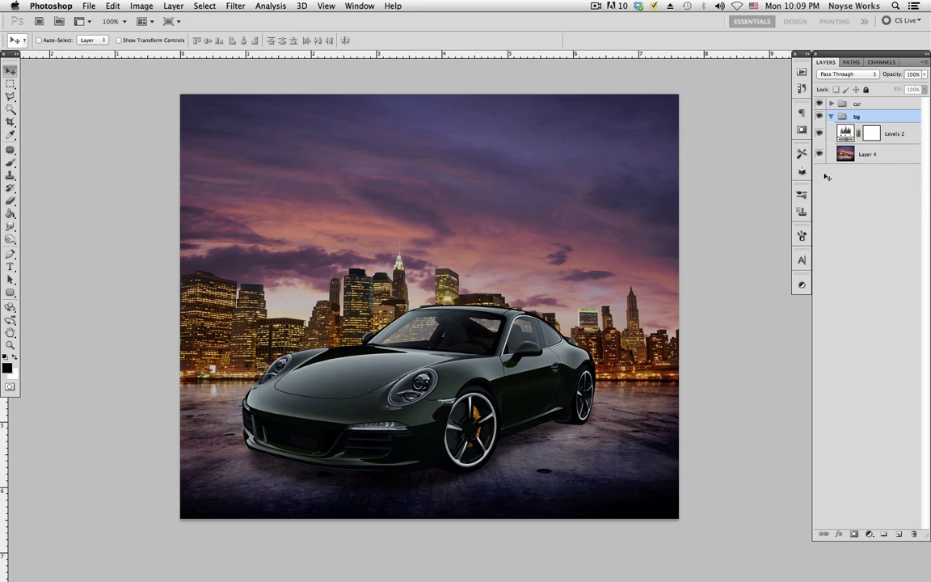
left_click(863, 156)
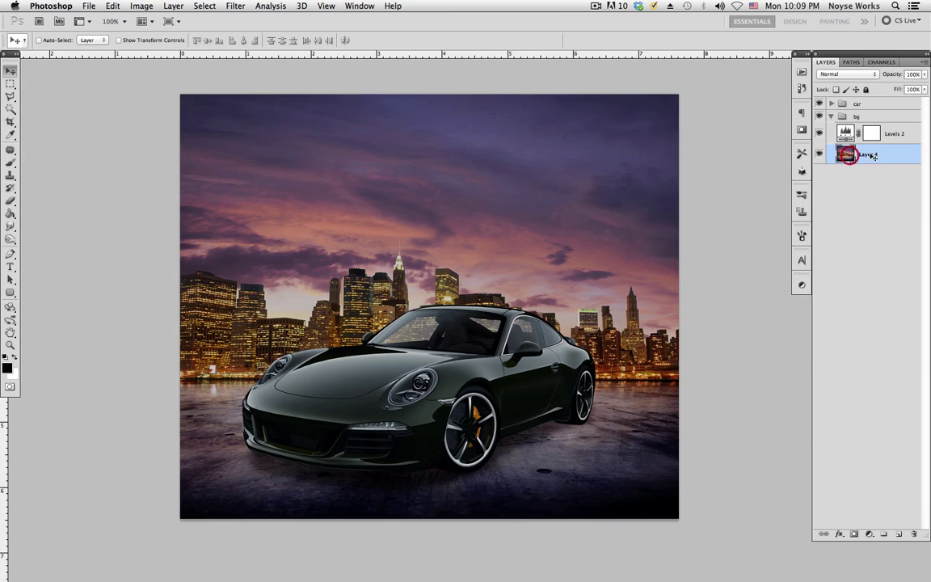
key("super+j")
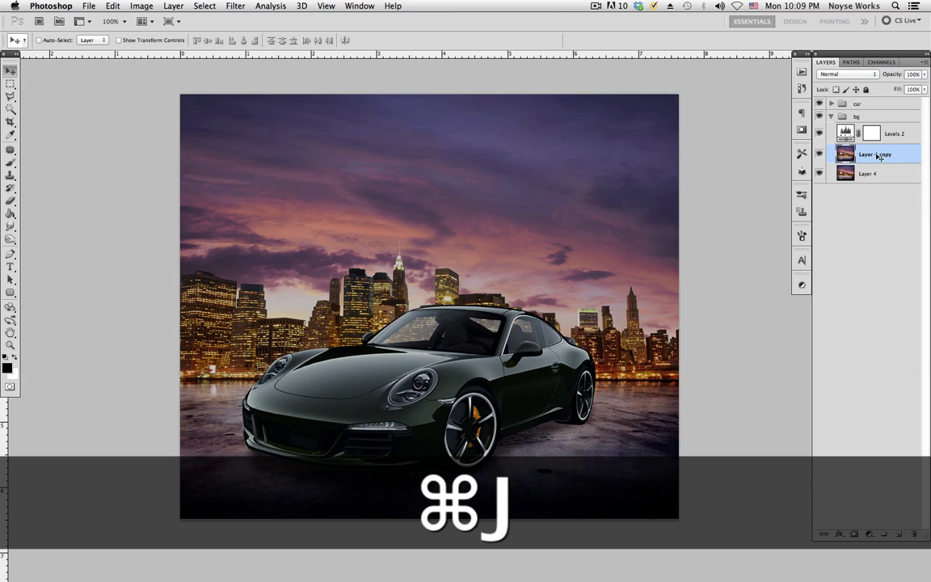
left_click_drag(878, 157, 884, 100)
left_click(830, 136)
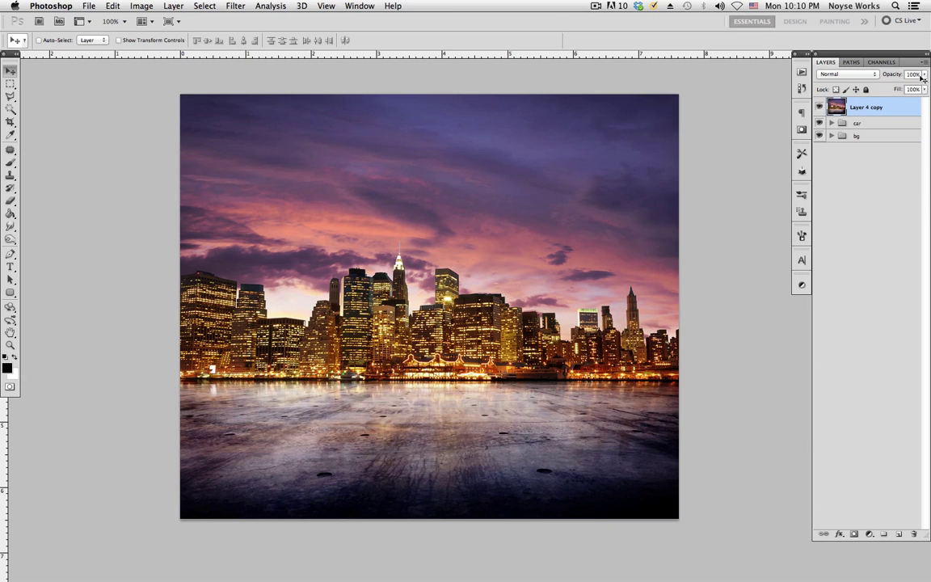
Step: Lower Layer 4 copy's opacity to 53% and skew it vertically by about -18.2° so its skyline slopes up toward the car's rear
left_click_drag(924, 73, 897, 86)
left_click(598, 290)
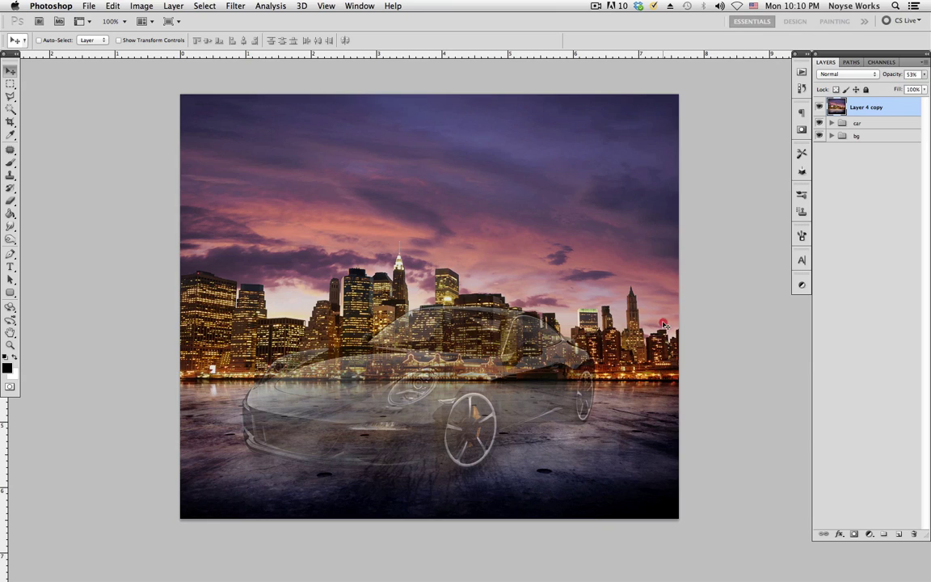
key("ctrl+t")
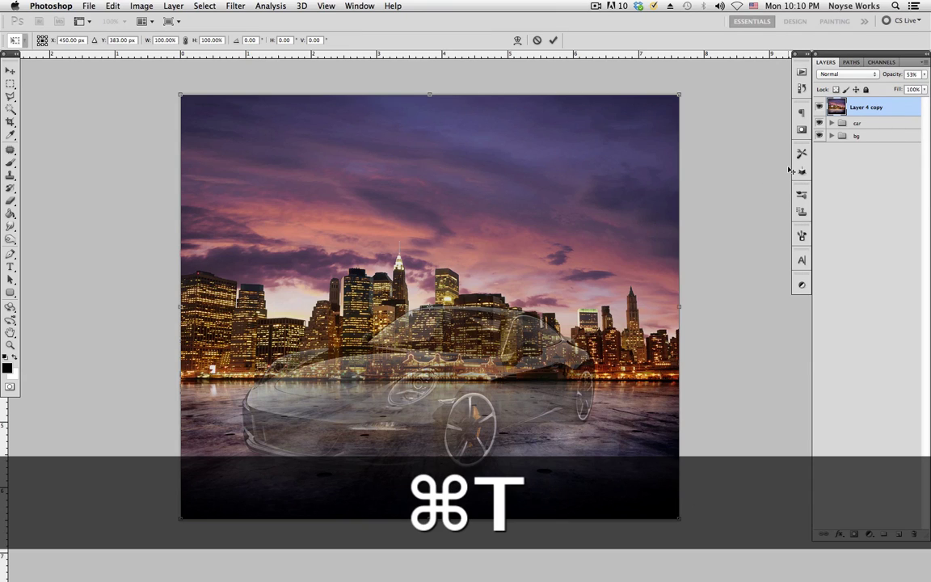
right_click(589, 326)
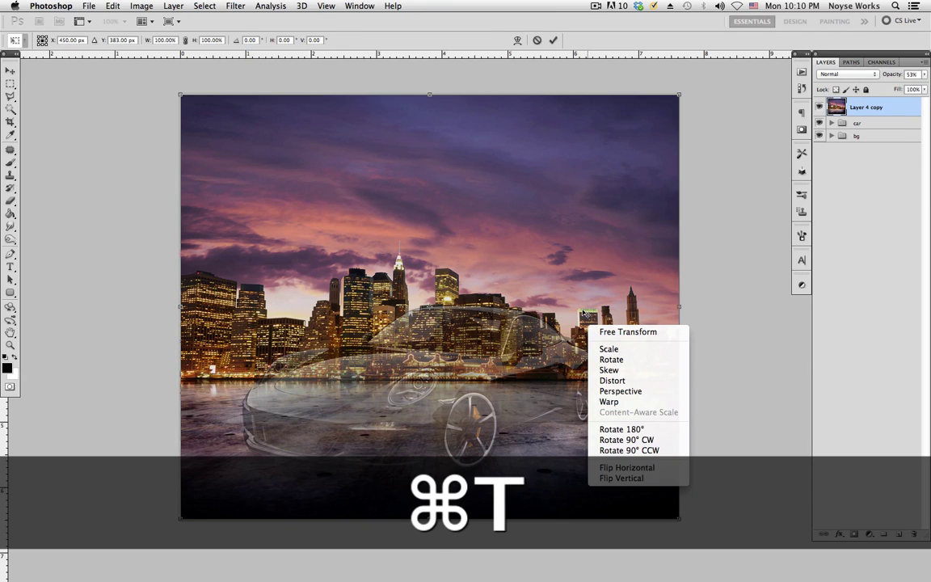
left_click(656, 348)
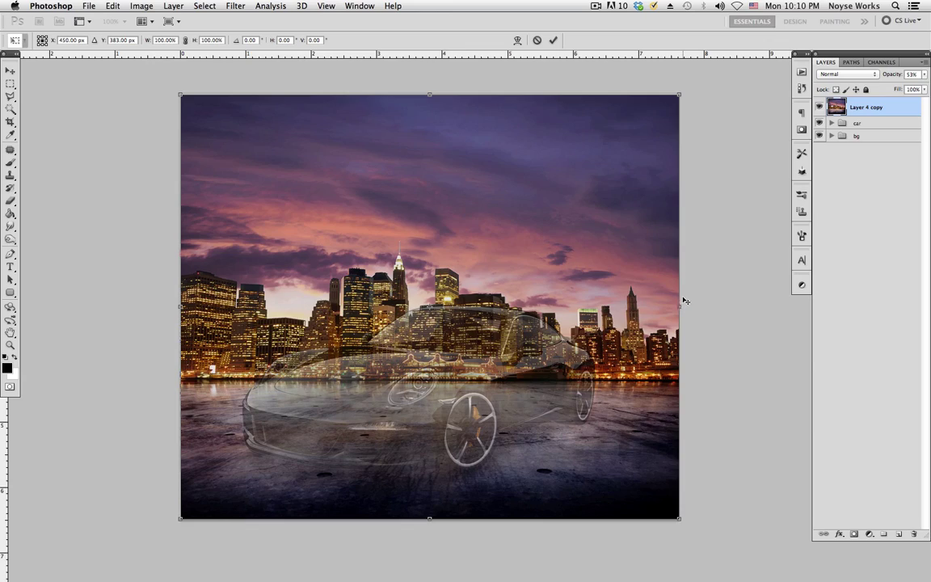
left_click_drag(683, 301, 652, 150)
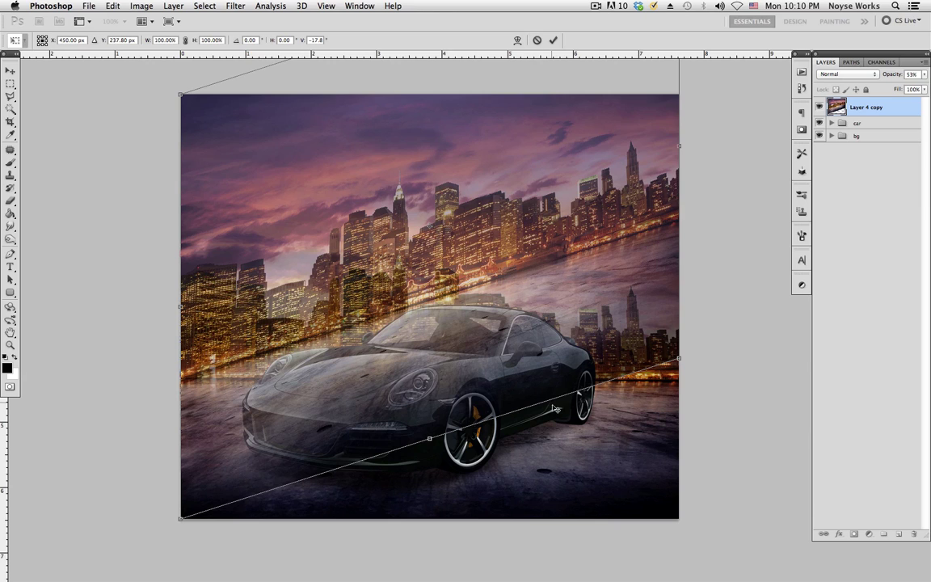
left_click_drag(679, 147, 685, 141)
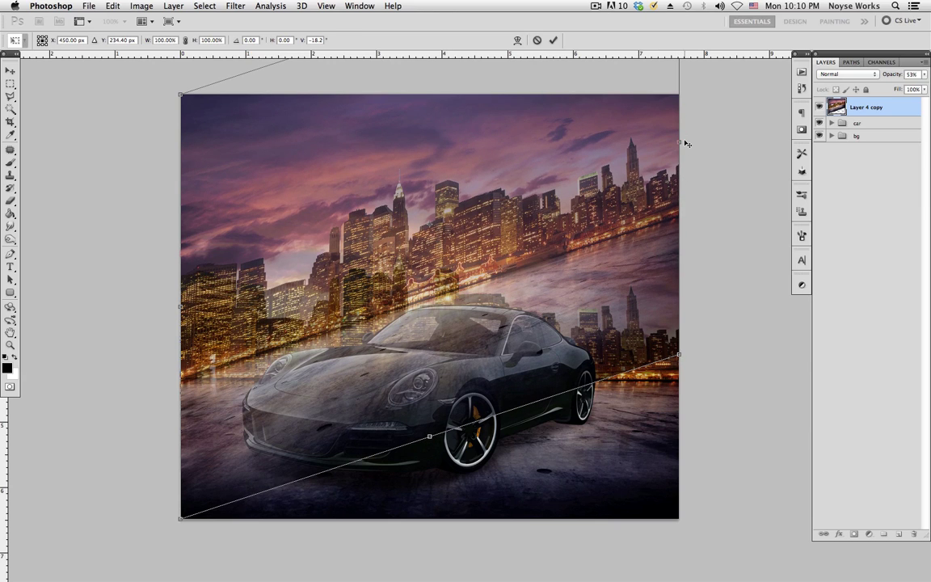
key("Return")
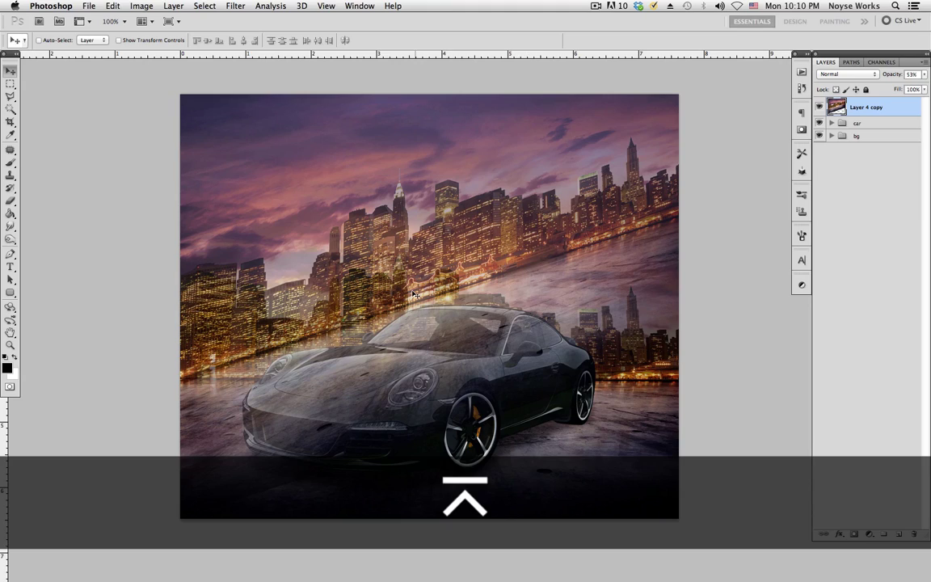
Step: Move the skewed Layer 4 copy down until the base of its skyline runs along the car's side near the wheels
key("Up")
key("Up")
key("Up")
key("Up")
key("Up")
key("Up")
key("Up")
key("Up")
key("Up")
key("Up")
key("Up")
key("Up")
key("Up")
key("Up")
key("Up")
key("Up")
key("Up")
key("Up")
key("Up")
key("Up")
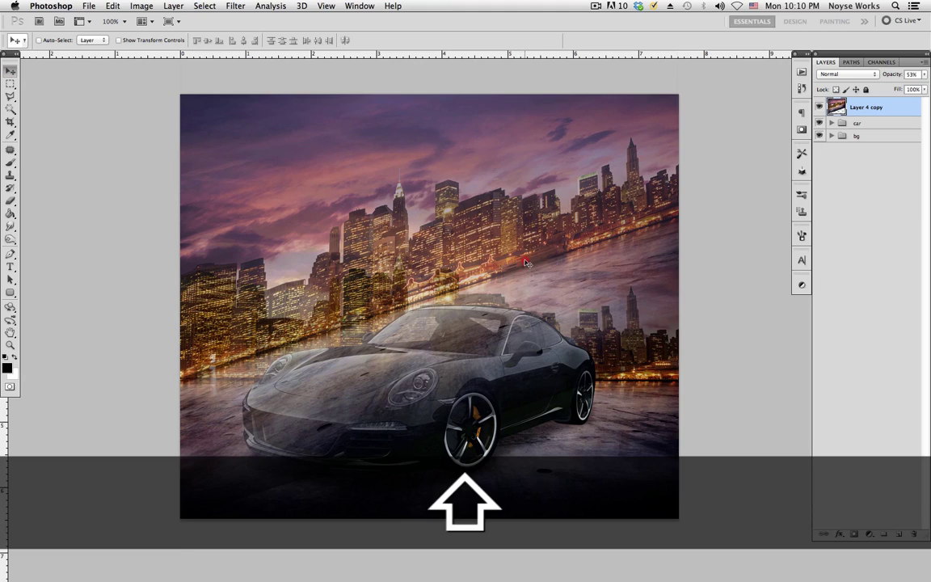
key("Up")
key("Up")
key("Up")
key("Up")
key("Up")
key("Up")
key("Up")
key("Up")
key("Up")
key("Up")
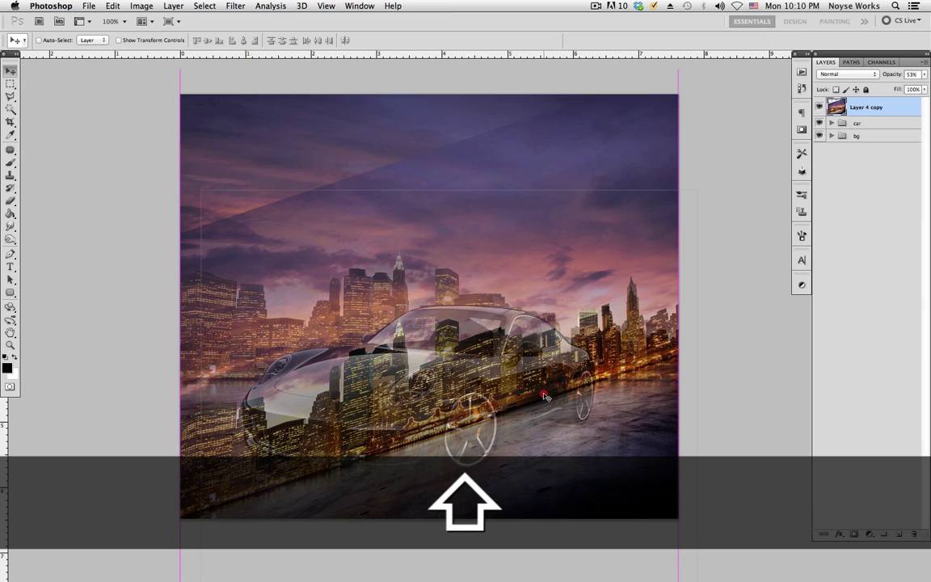
key("Up")
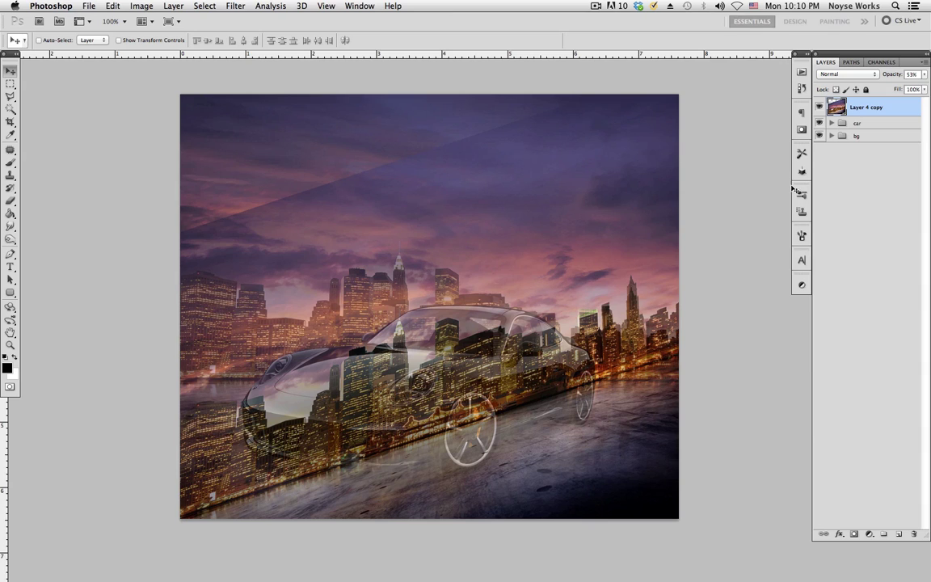
Step: Set Layer 4 copy's opacity back to 100%
left_click(921, 75)
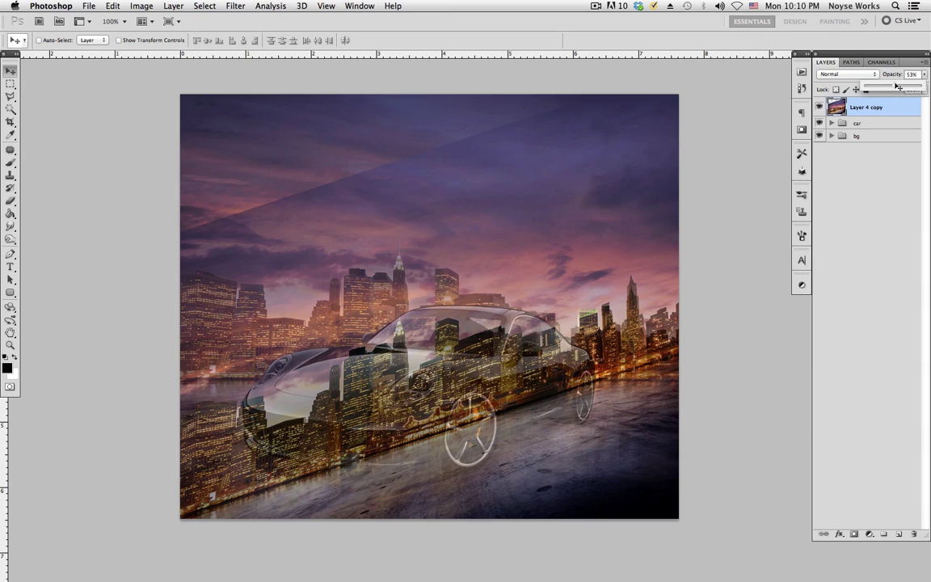
left_click_drag(897, 85, 921, 85)
left_click(833, 122)
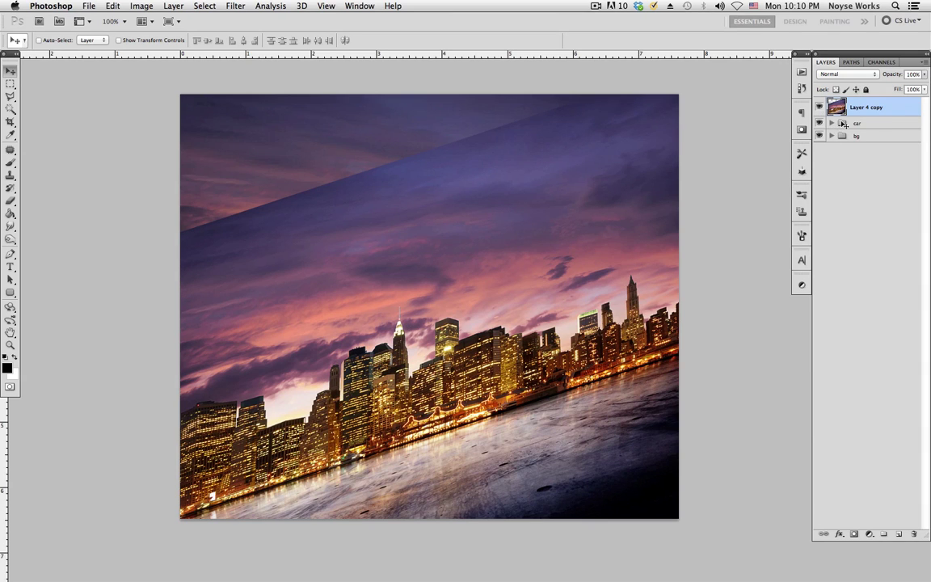
Step: Mask Layer 4 copy to the car's outline, using the car cut-out on Layer 2 as the selection
left_click(833, 123)
key("super")
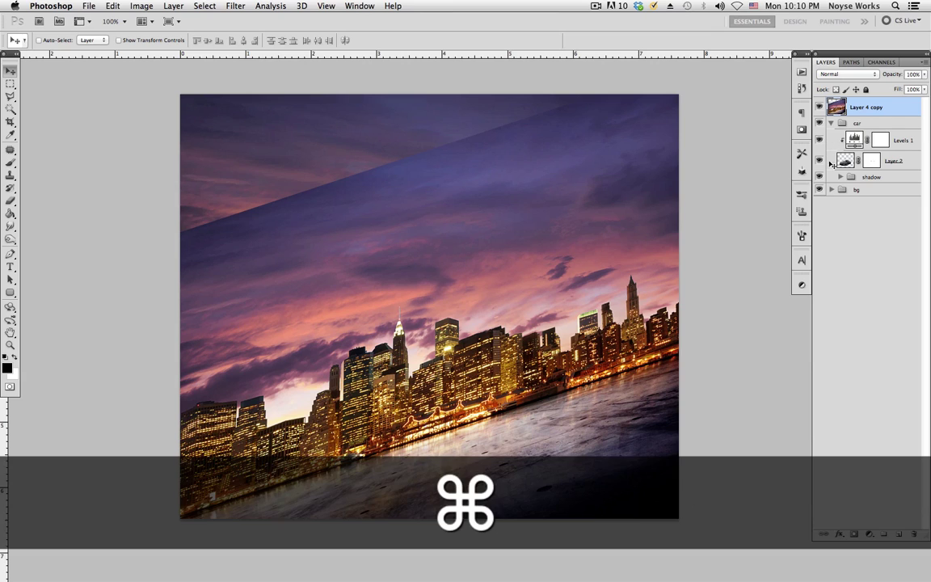
left_click(846, 161, "super")
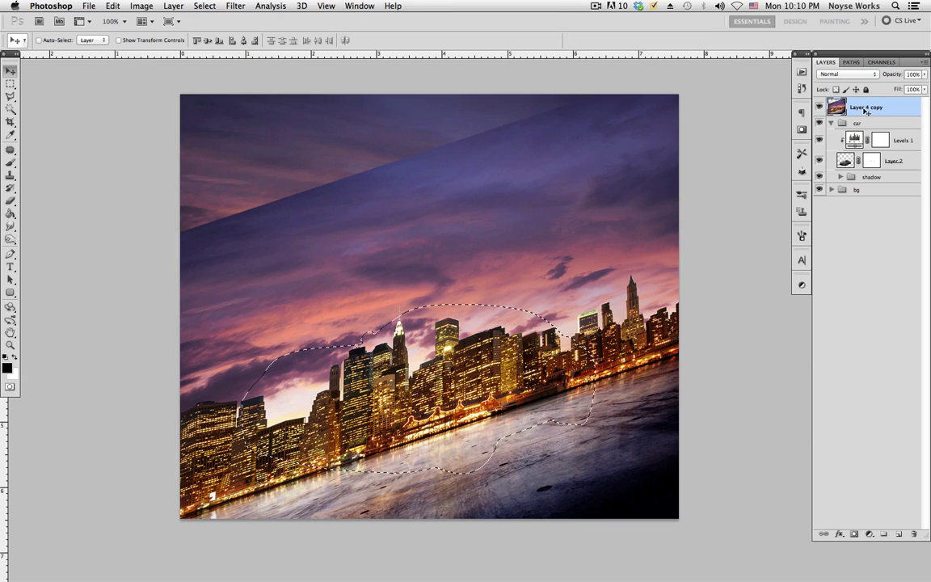
left_click(854, 534)
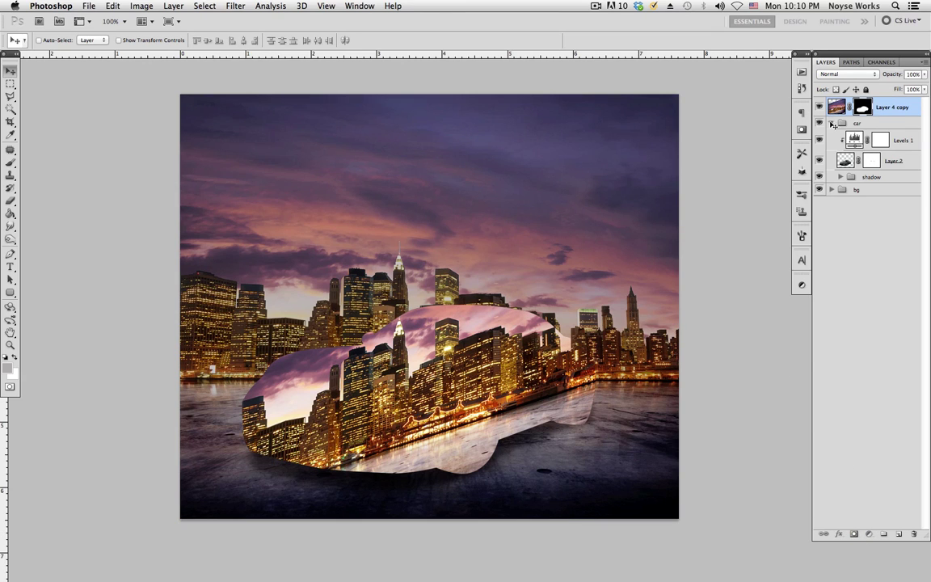
Step: Blend Layer 4 copy into the car with Soft Light mode at 23% opacity
left_click(847, 73)
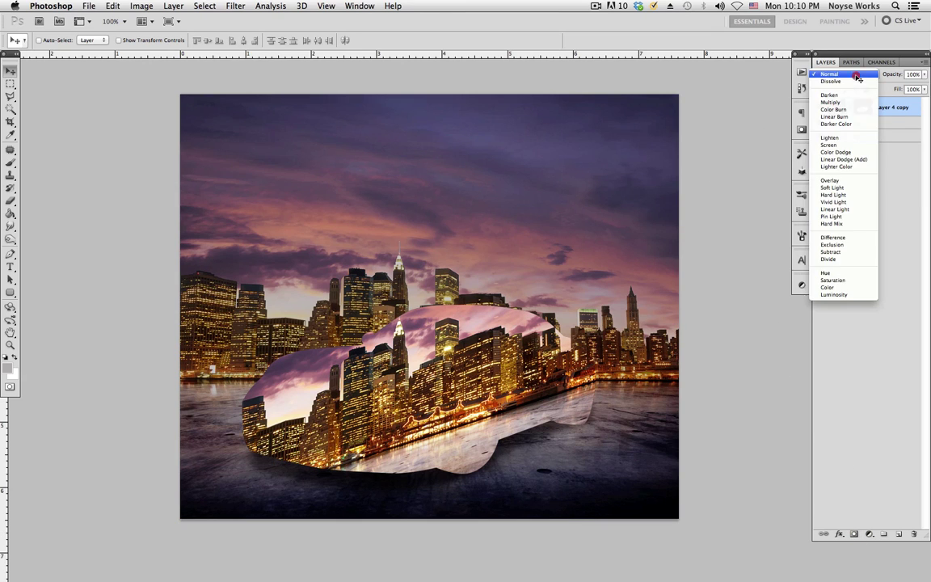
left_click(847, 188)
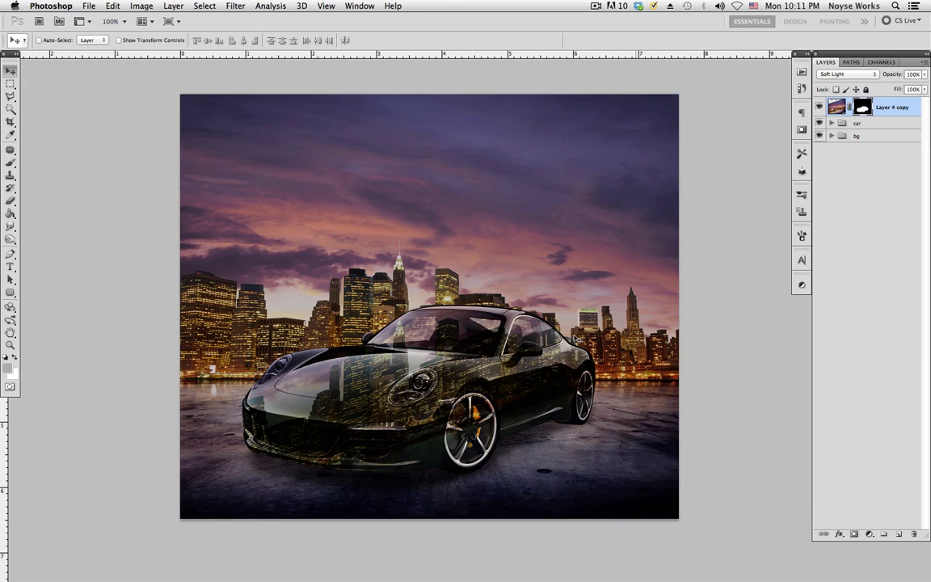
left_click(922, 74)
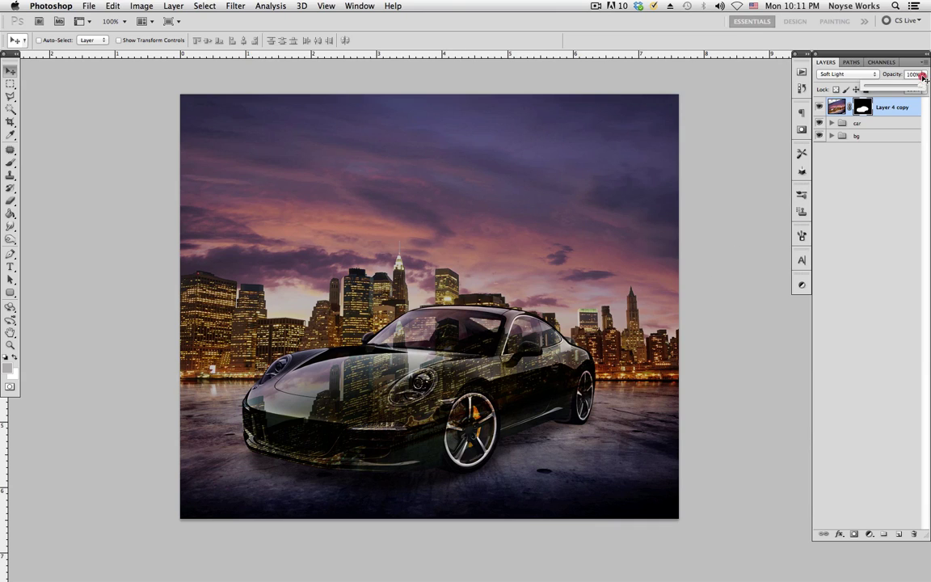
left_click_drag(919, 89, 867, 89)
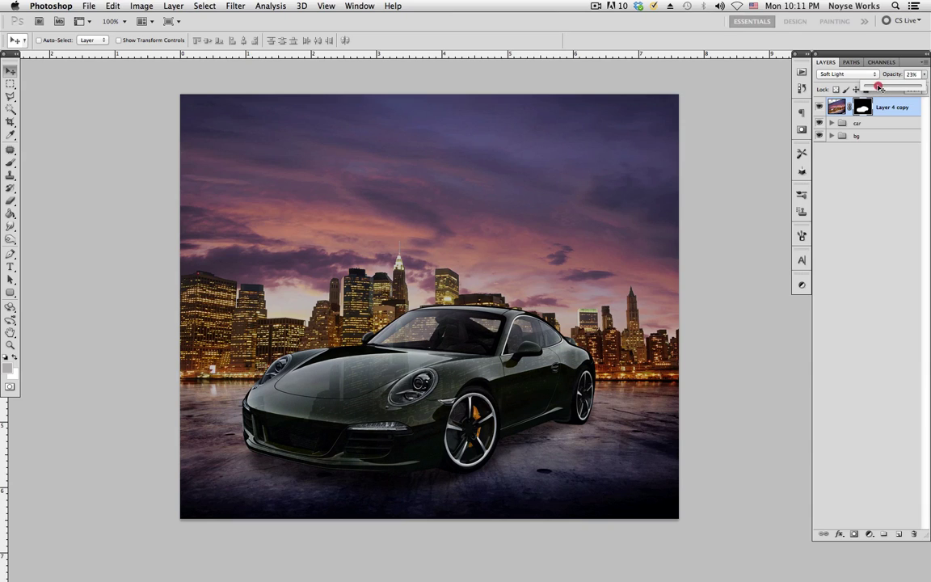
left_click_drag(880, 88, 877, 88)
left_click(812, 178)
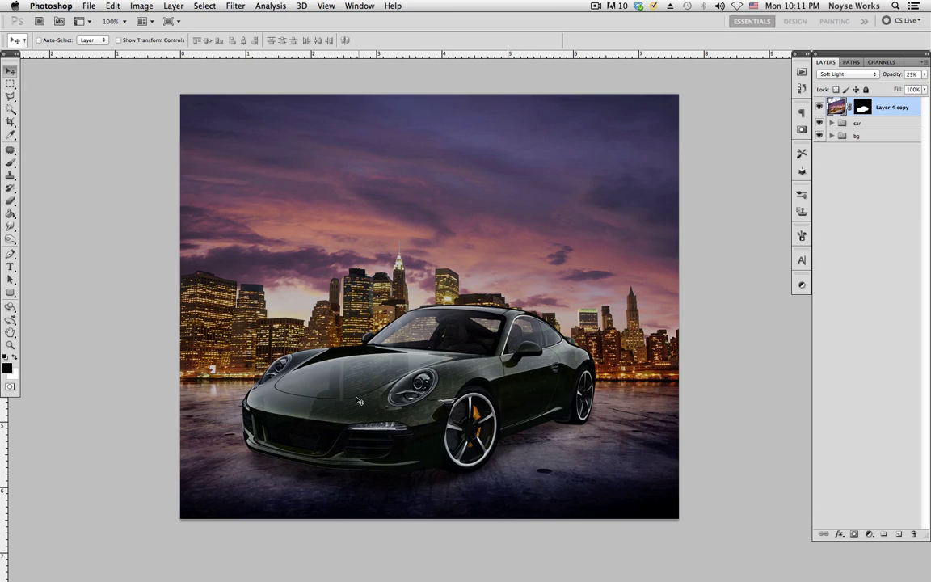
Step: Paint black on Layer 4 copy's mask with a 191 px brush at 0% hardness to hide the reflection on the car's hood and front
double_click(863, 108)
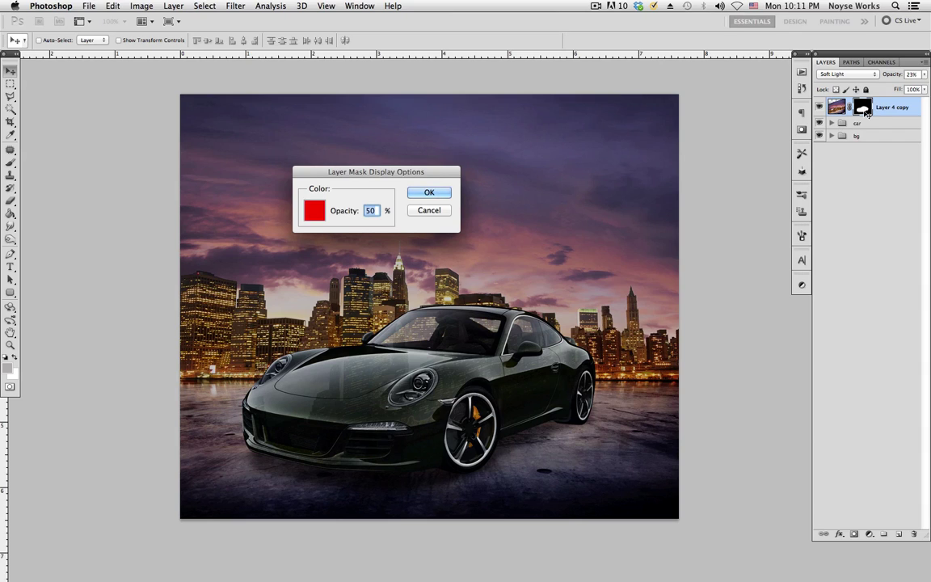
left_click(429, 211)
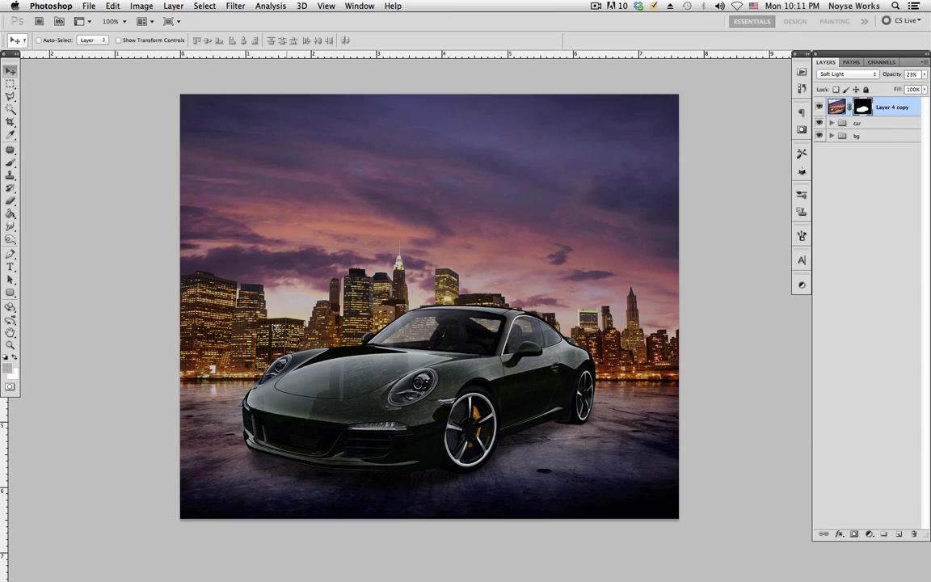
left_click(10, 162)
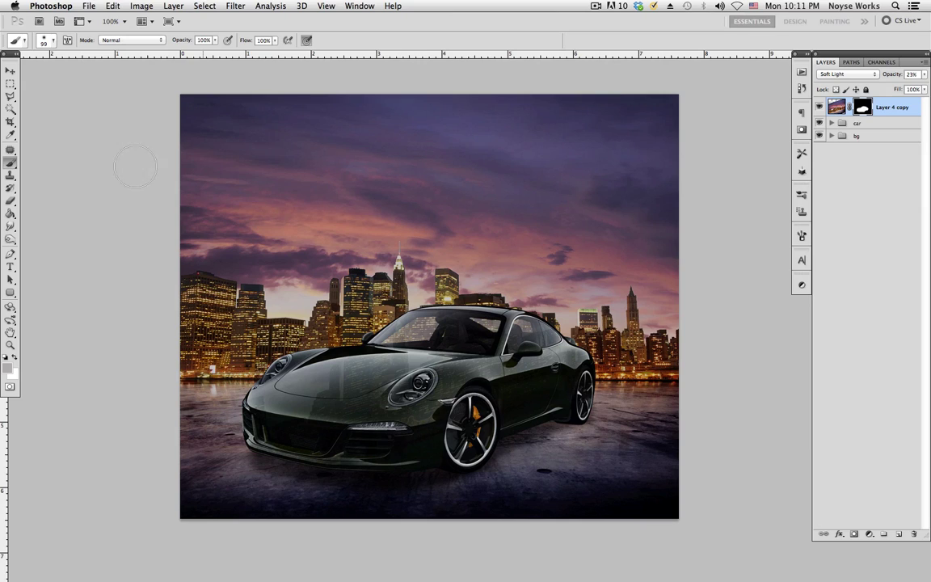
left_click(44, 42)
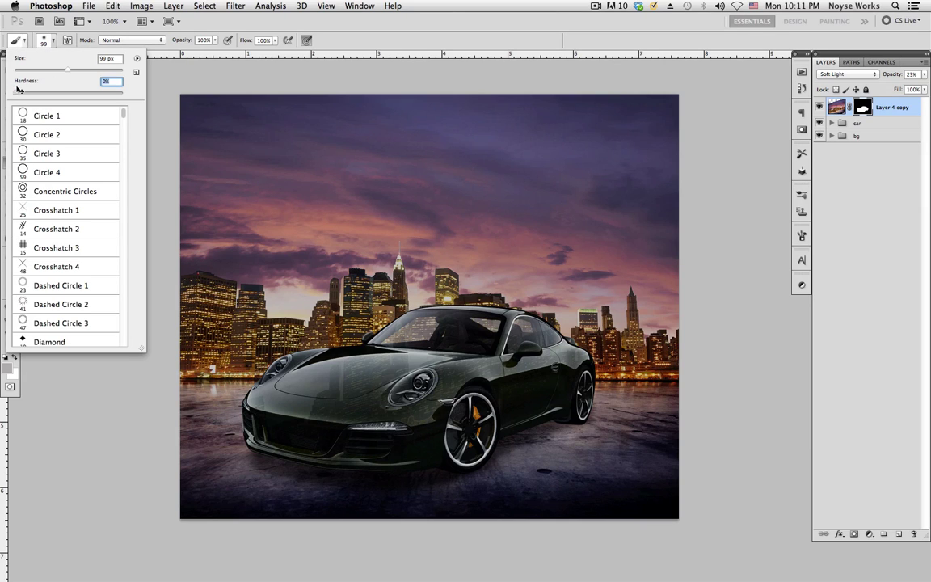
left_click_drag(34, 89, 10, 86)
left_click_drag(67, 73, 89, 70)
left_click(192, 108)
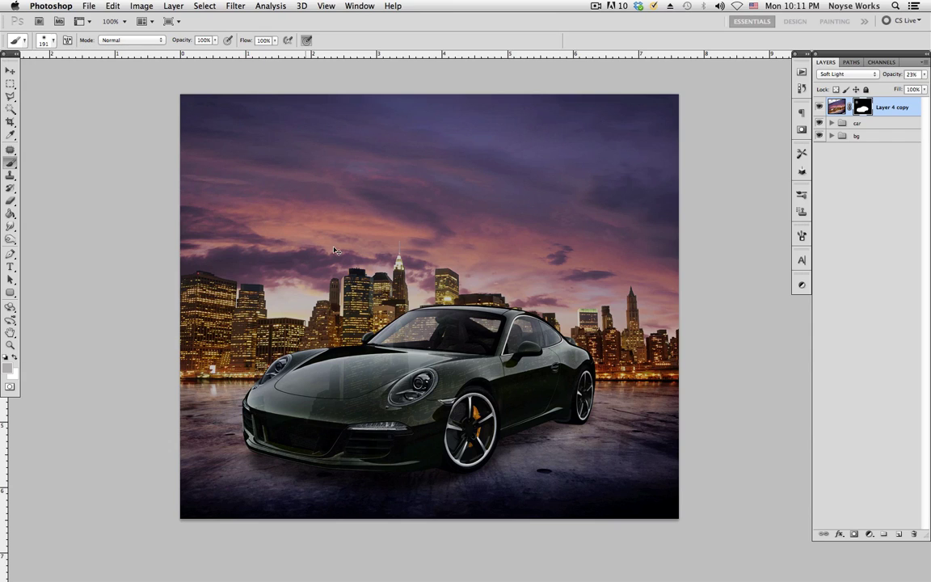
left_click(8, 369)
left_click_drag(592, 301, 615, 295)
left_click(810, 176)
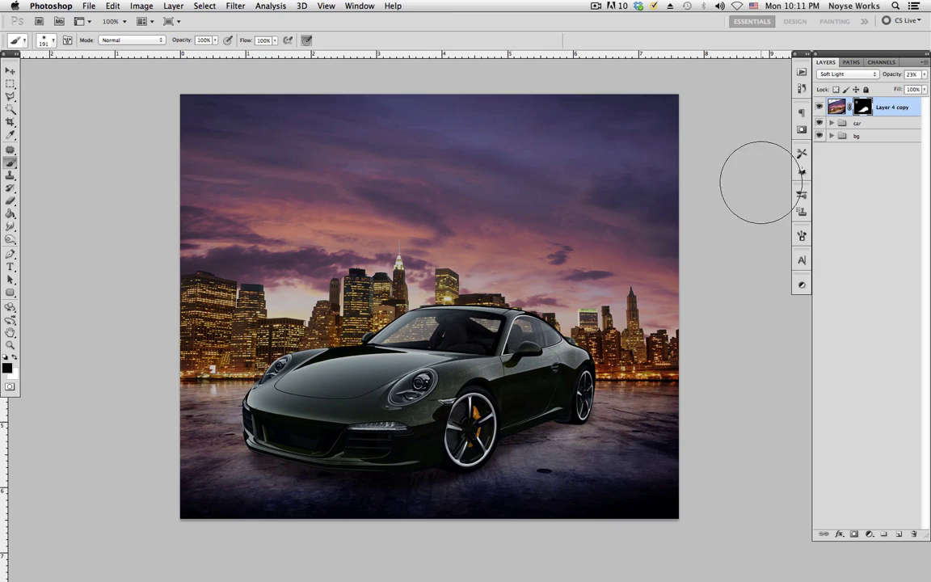
Step: Duplicate Layer 4 from the bg group again and place the new copy above Layer 4 copy
left_click(831, 136)
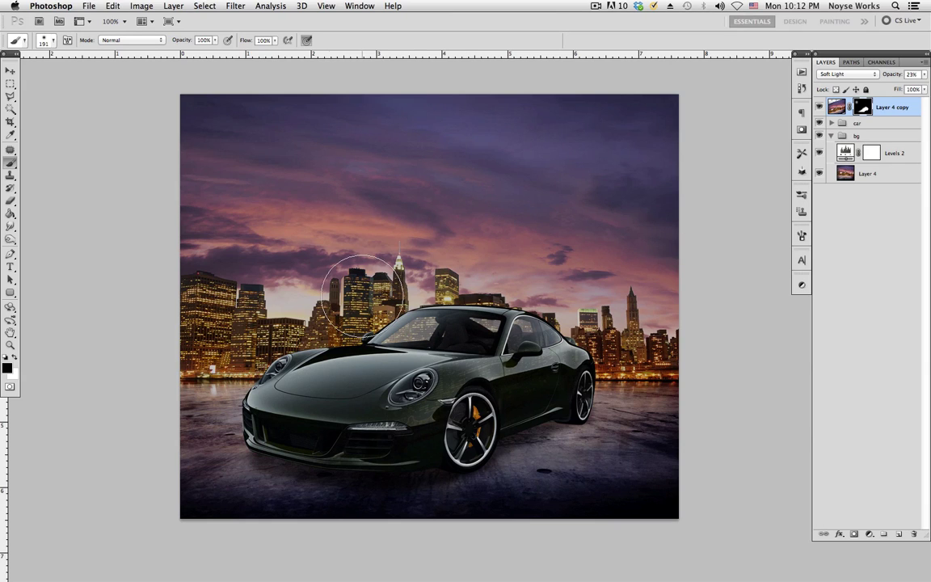
left_click(870, 175)
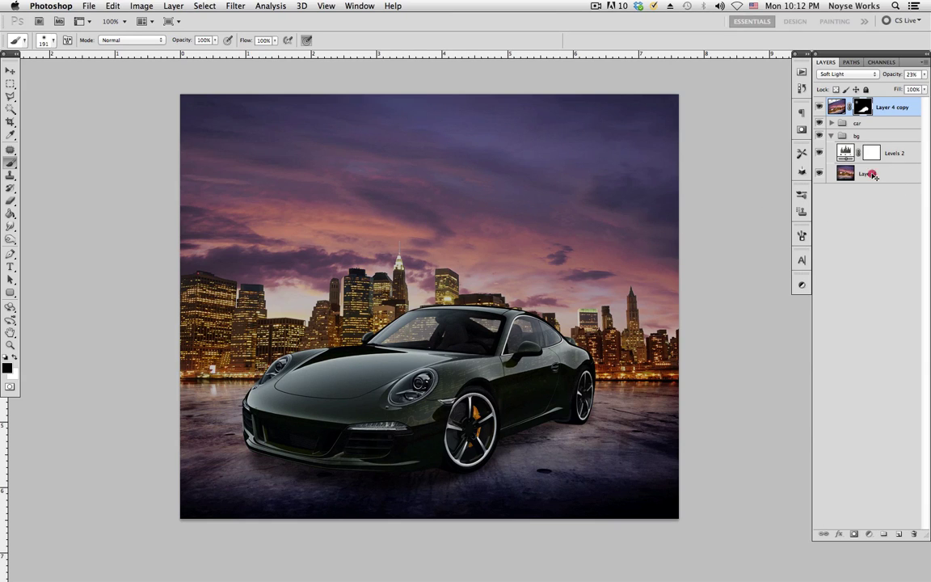
key("super+j")
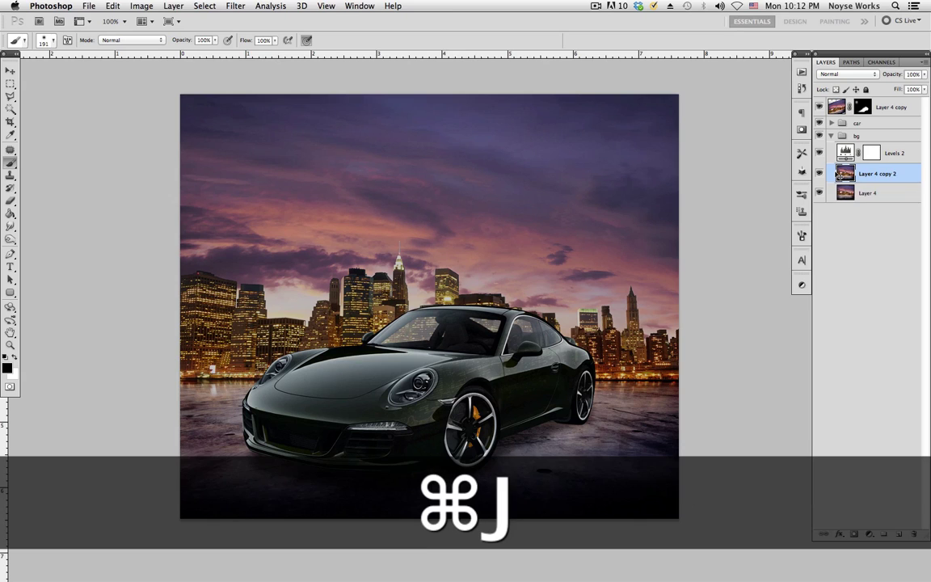
key("super+Tab")
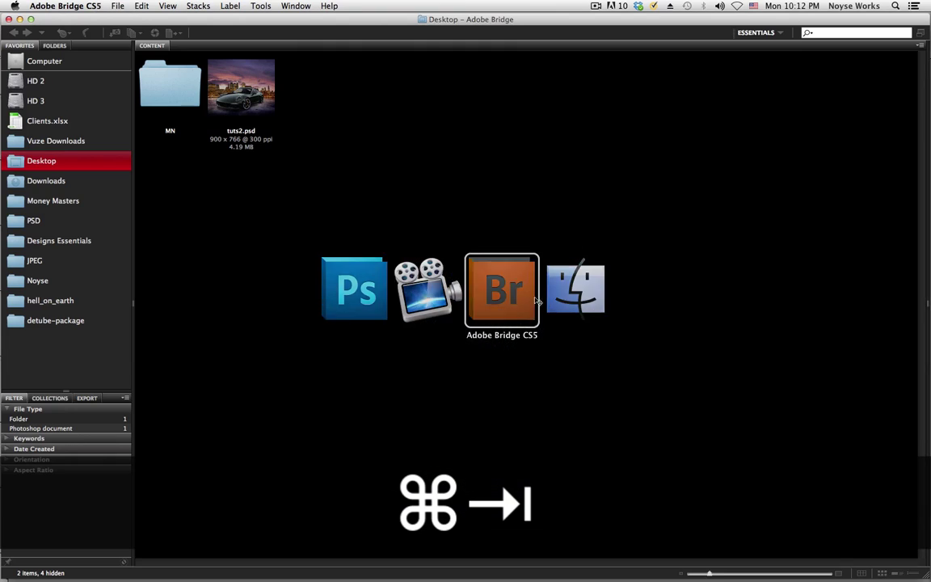
key("super+Tab")
left_click_drag(873, 173, 876, 103)
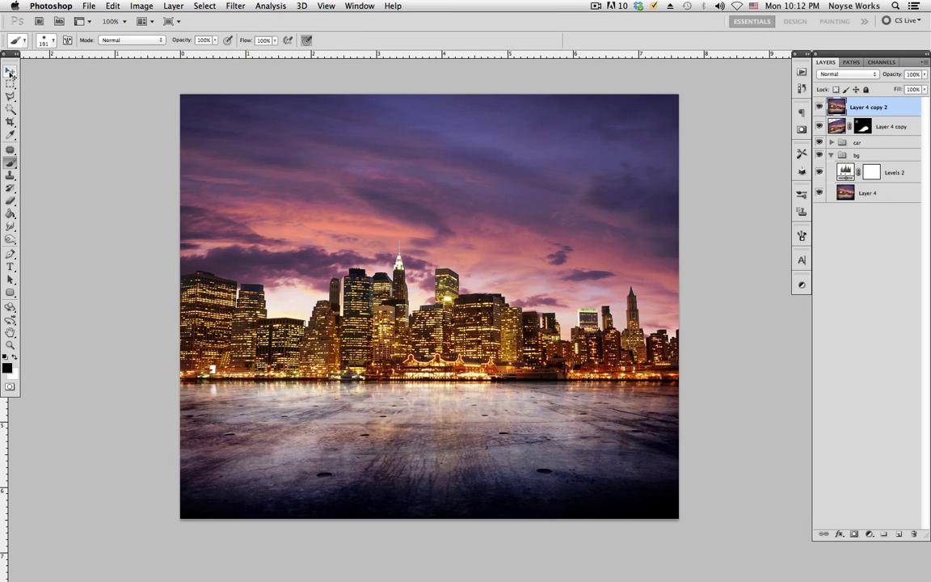
Step: Flip Layer 4 copy 2 vertically so the skyline hangs upside down
key("v")
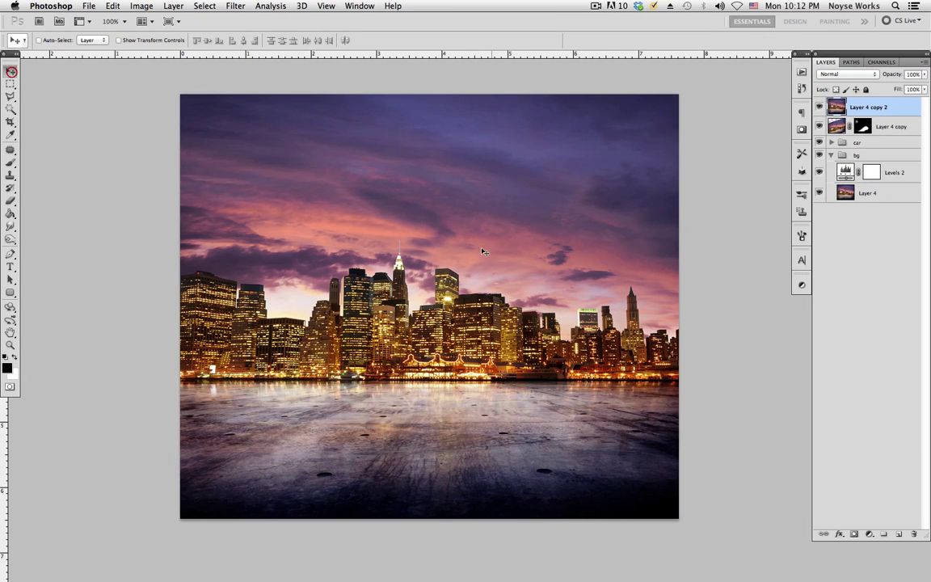
key("super+t")
right_click(518, 255)
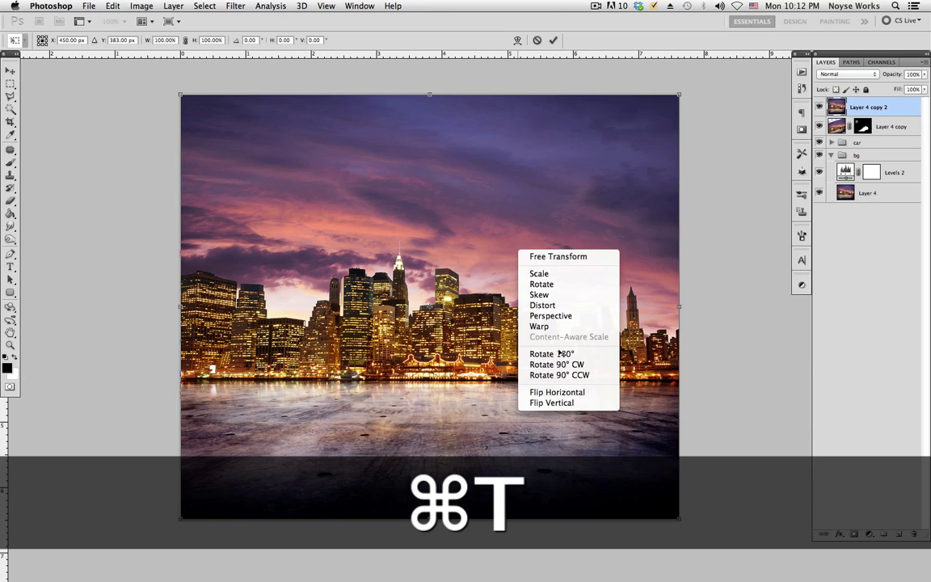
left_click(543, 402)
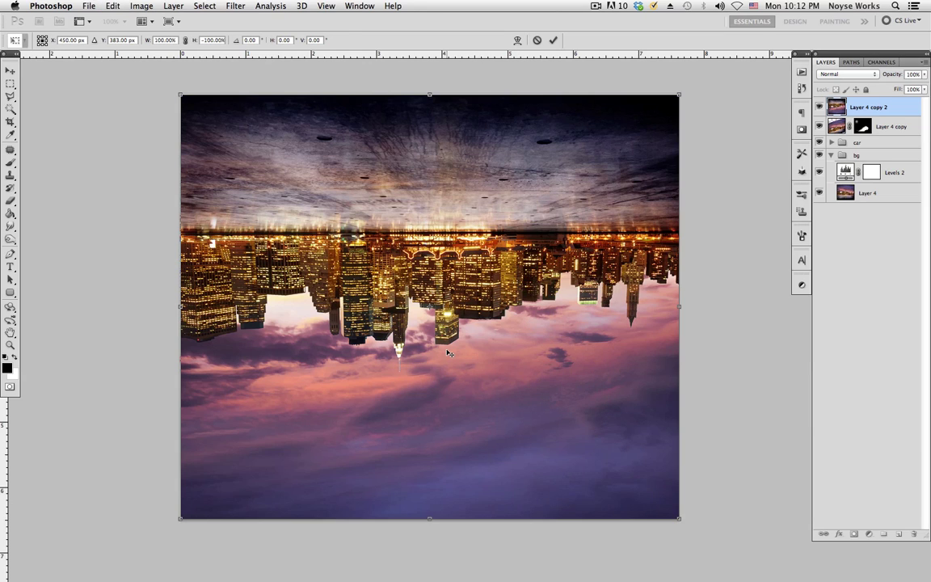
key("Return")
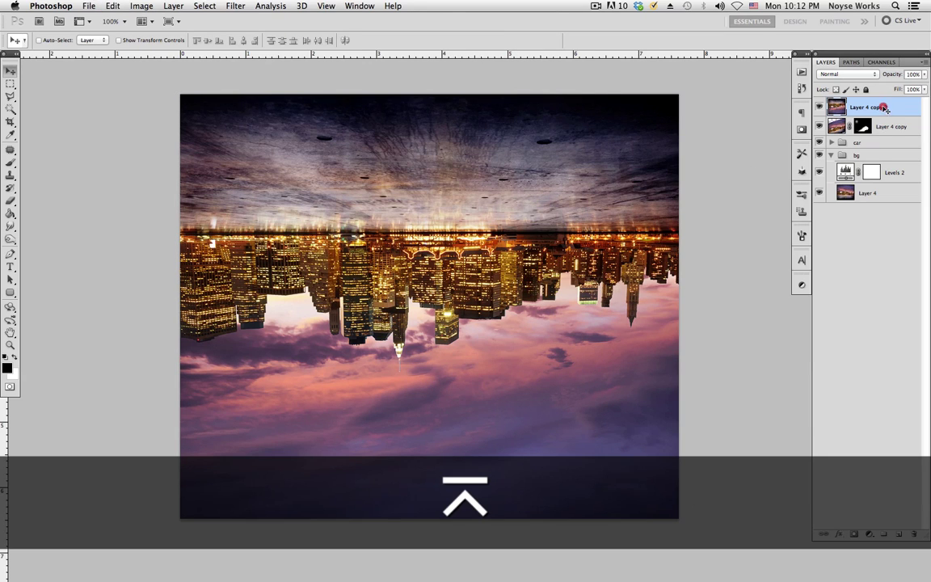
Step: Mask the flipped Layer 4 copy 2 to the car's outline from Layer 2
left_click(833, 142)
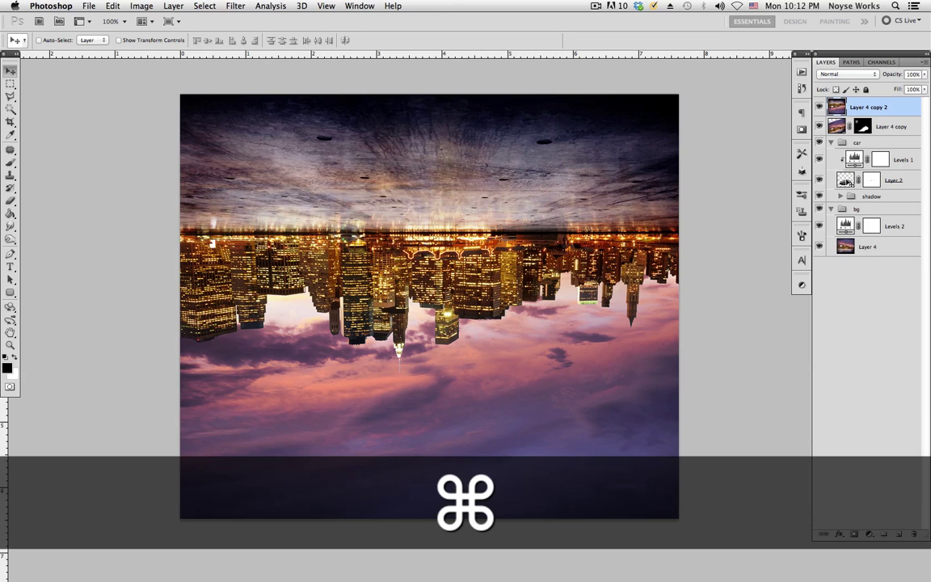
left_click(845, 180, "super")
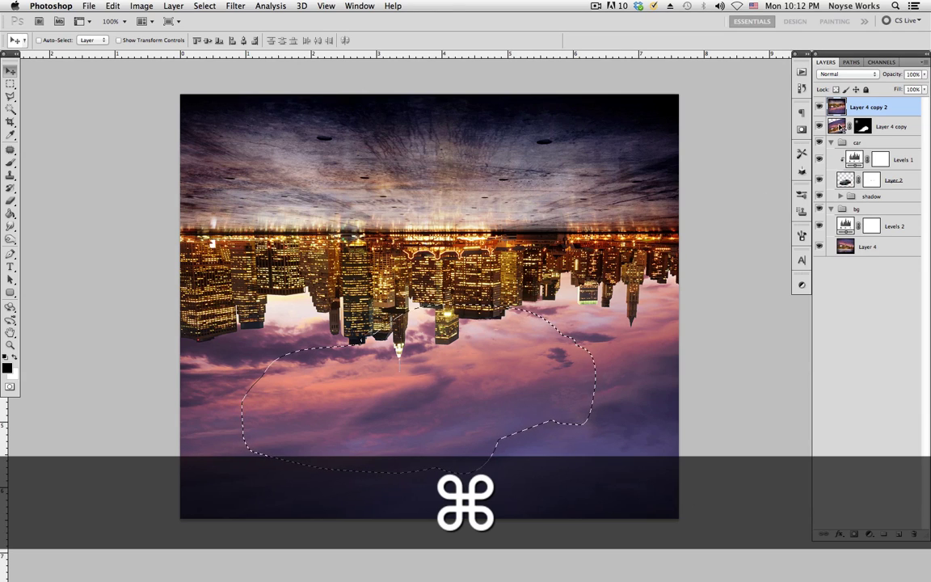
left_click(854, 534)
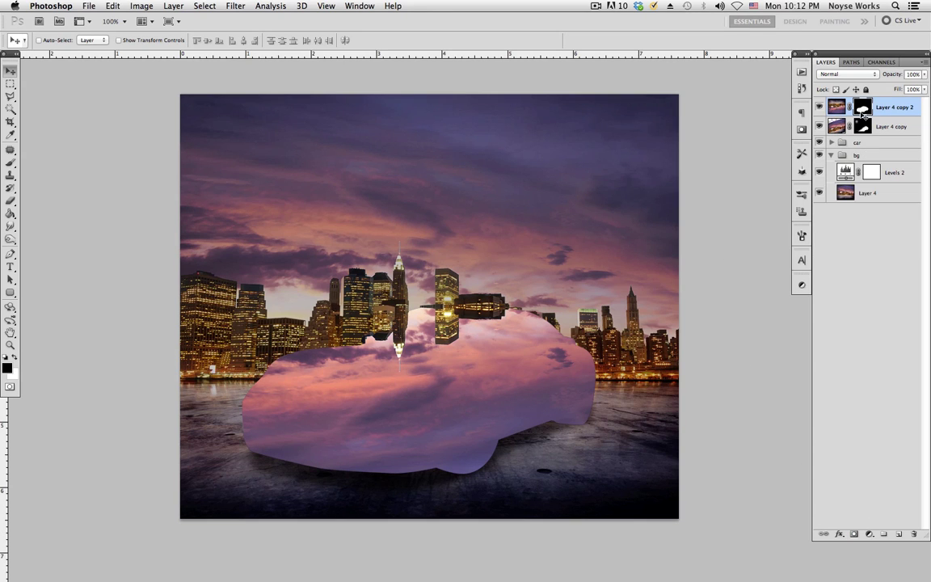
Step: Set Layer 4 copy 2 to Soft Light blending with 71% opacity
left_click(847, 74)
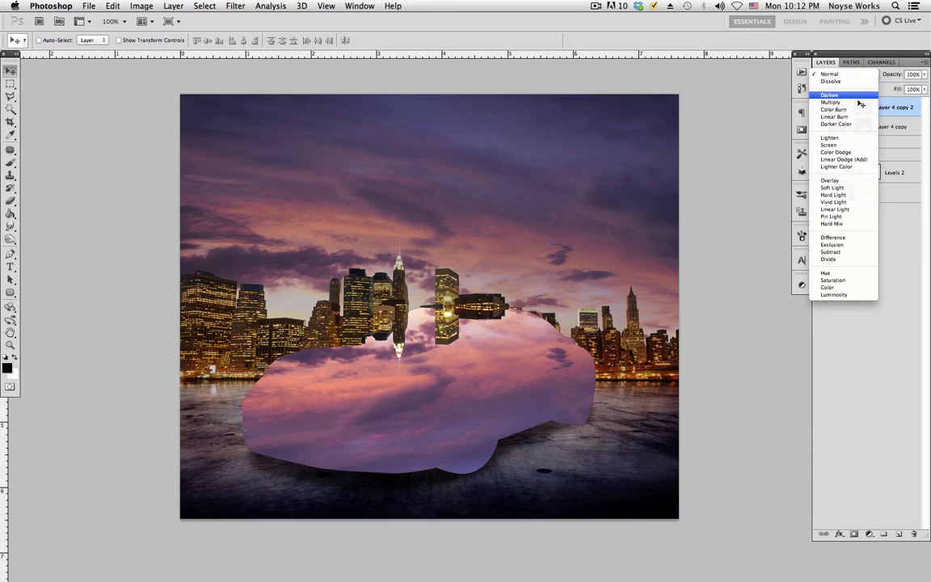
left_click(834, 188)
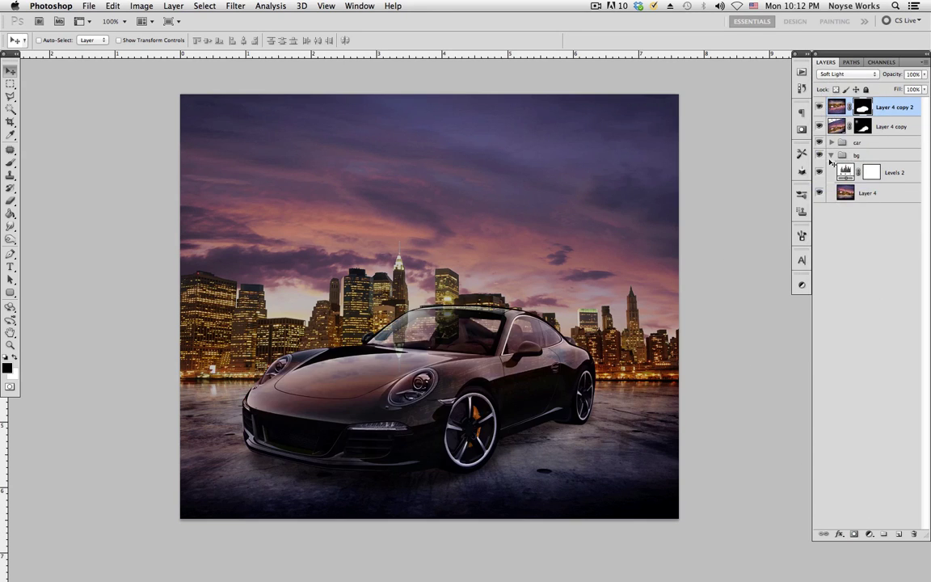
left_click(926, 75)
mouse_move(921, 86)
left_mouse_down()
mouse_move(871, 87)
mouse_move(905, 90)
left_mouse_up()
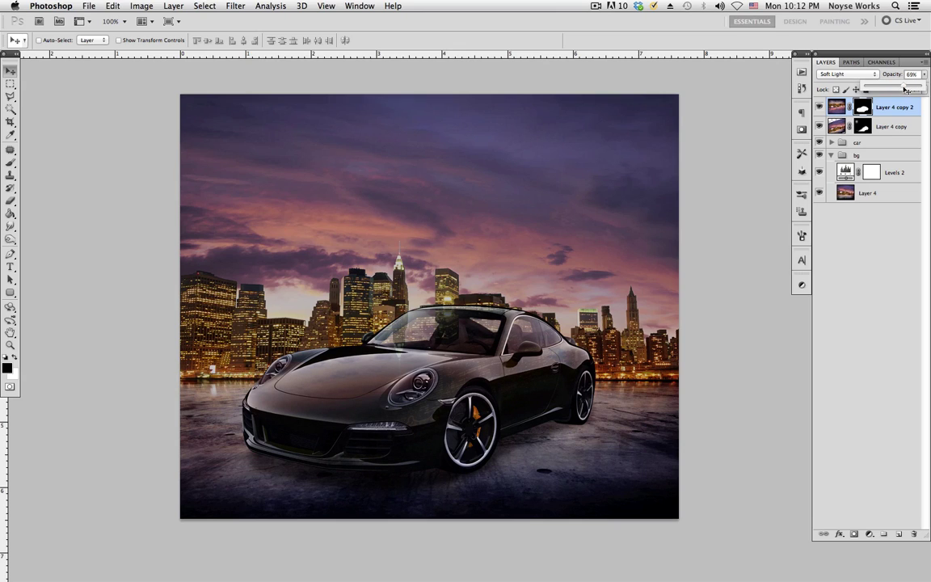
left_click_drag(902, 89, 906, 87)
left_click(888, 215)
Step: Compare the car with and without the flipped sky reflection by toggling Layer 4 copy 2's visibility
left_click(821, 108)
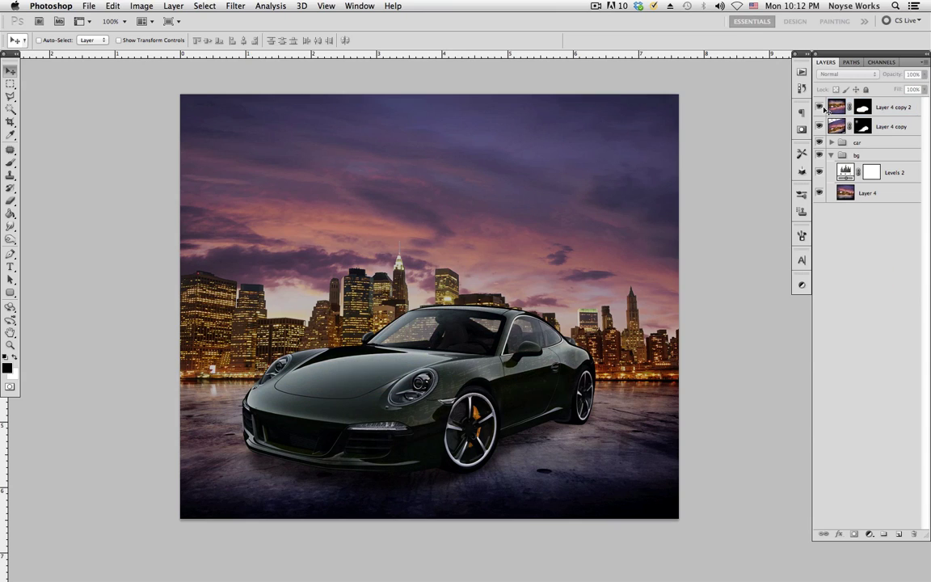
left_click(820, 107)
left_click(820, 108)
left_click(820, 108)
left_click(821, 108)
left_click(820, 107)
left_click(820, 108)
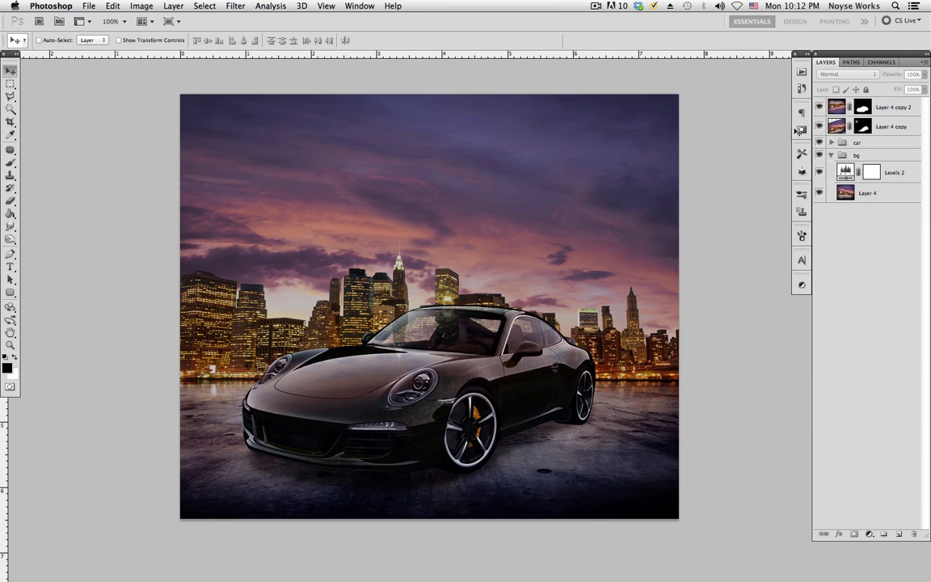
Step: Unlink Layer 4 copy 2 from its mask and move its image up so only sky falls on the car
left_click(839, 111)
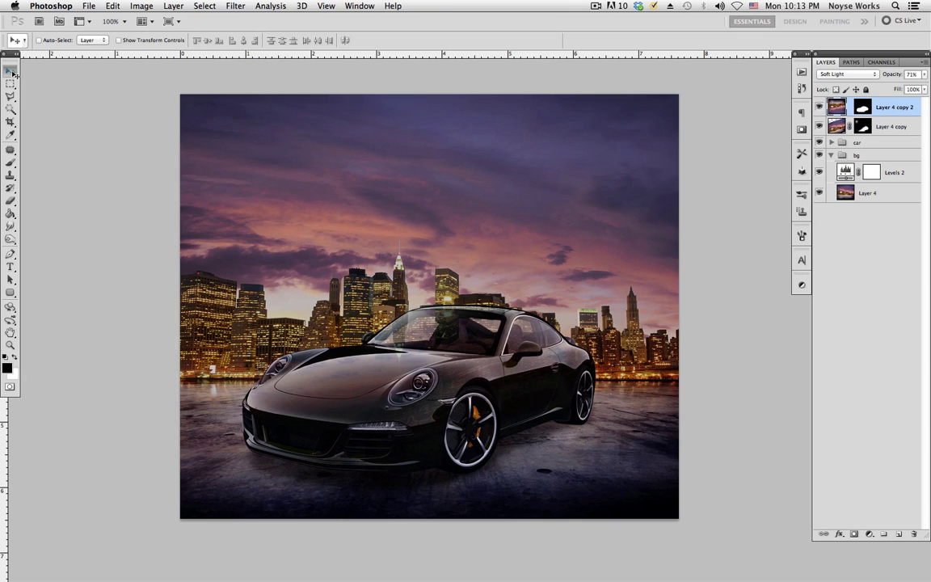
left_click_drag(434, 307, 422, 318)
left_click(819, 109)
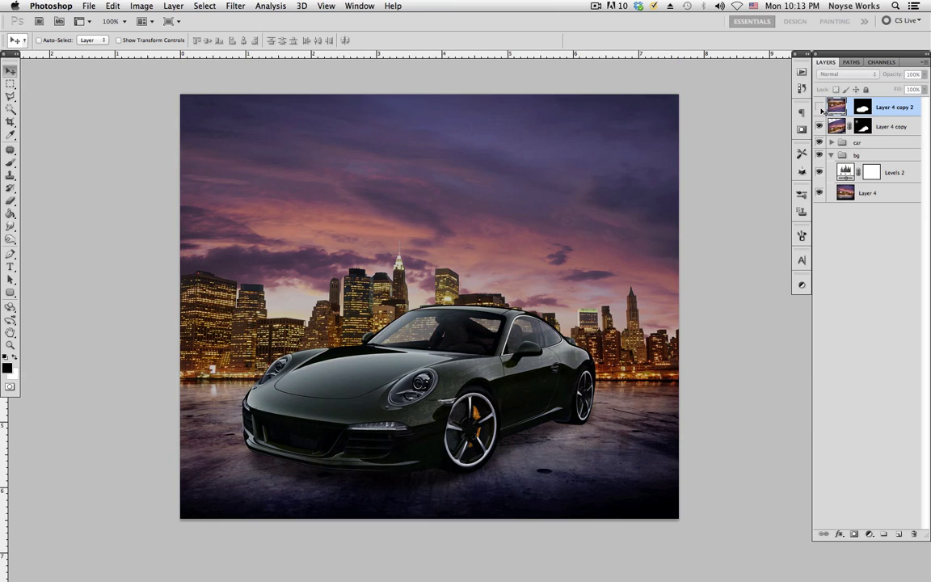
left_click(820, 110)
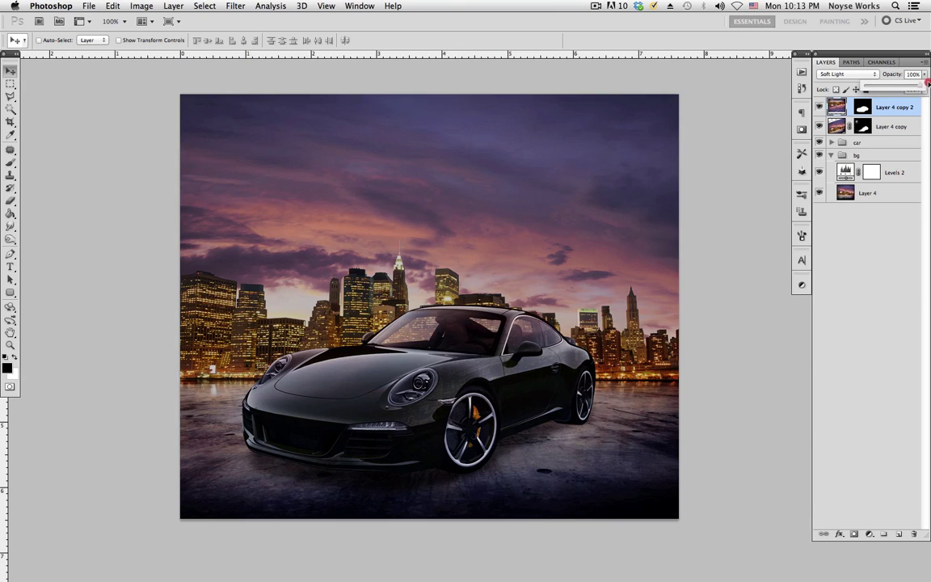
Step: Raise Layer 4 copy 2's opacity to 100% and toggle its visibility to check the reflection on the car
left_click_drag(924, 74, 928, 87)
left_click(819, 108)
left_click(819, 109)
left_click(819, 109)
left_click(820, 109)
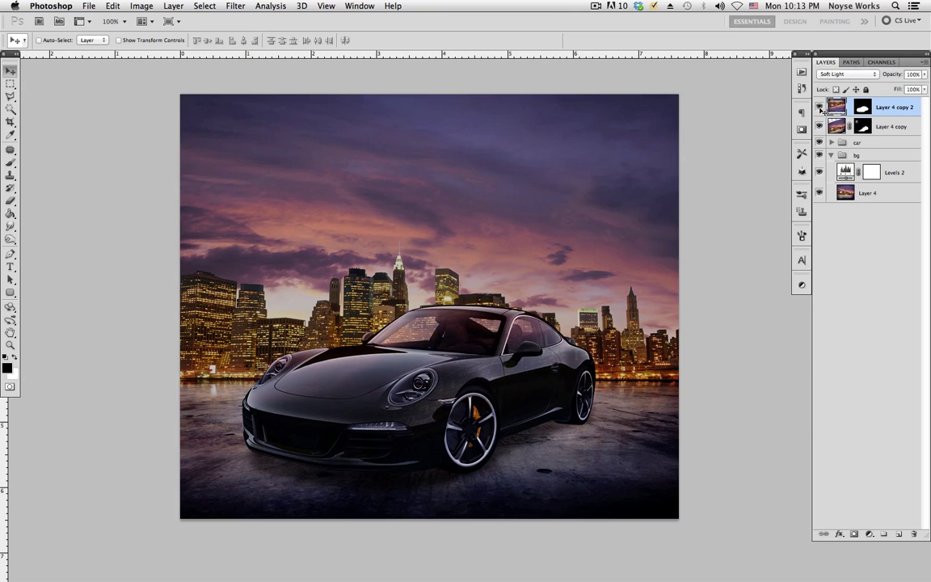
Step: Toggle Layer 4 copy 2's visibility to compare the car's reflection, and collapse the bg group
left_click(820, 108)
left_click(819, 109)
left_click(831, 155)
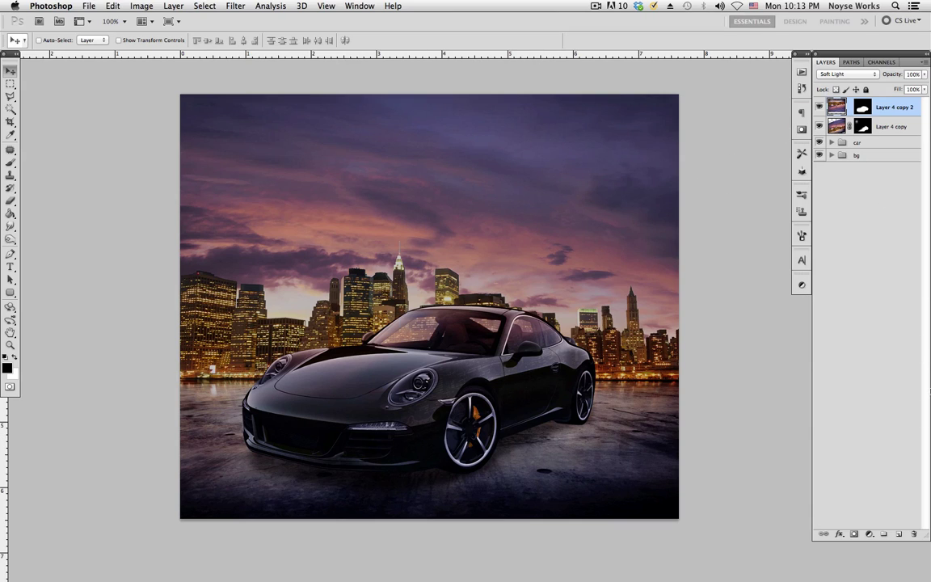
Step: Add a Levels adjustment layer above Layer 4 copy 2 with output black at 10 and midtones about 1.06
left_click(872, 533)
left_click(745, 420)
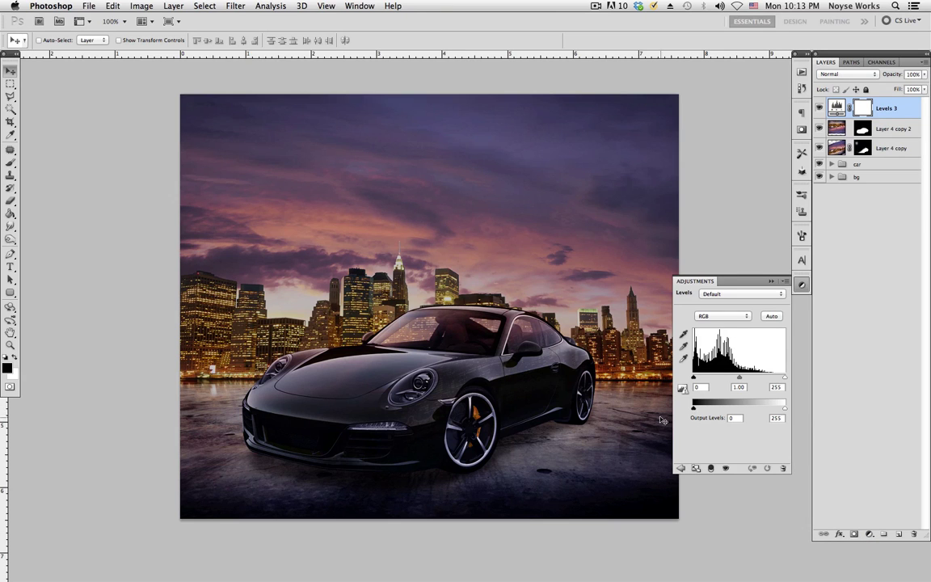
left_click_drag(693, 410, 699, 412)
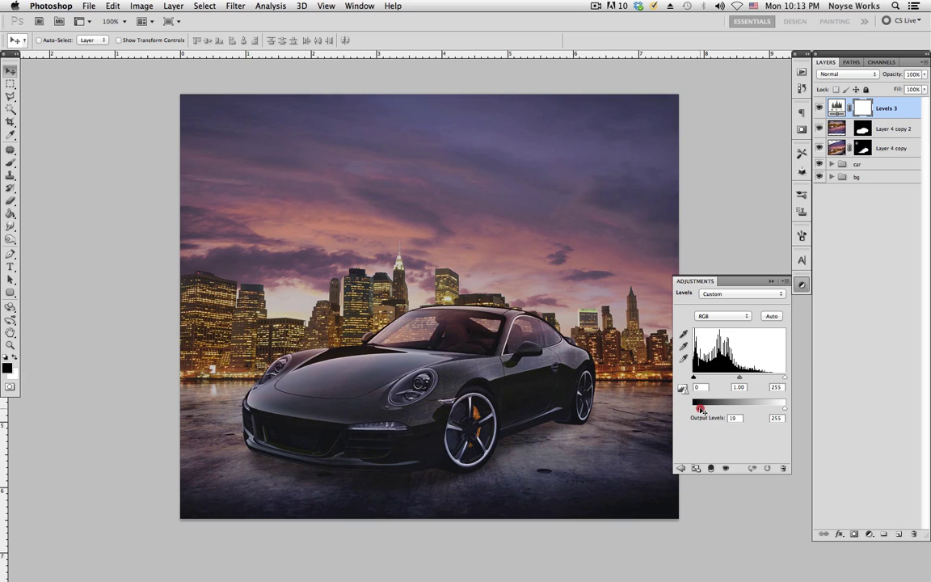
left_click_drag(700, 412, 700, 411)
type("10")
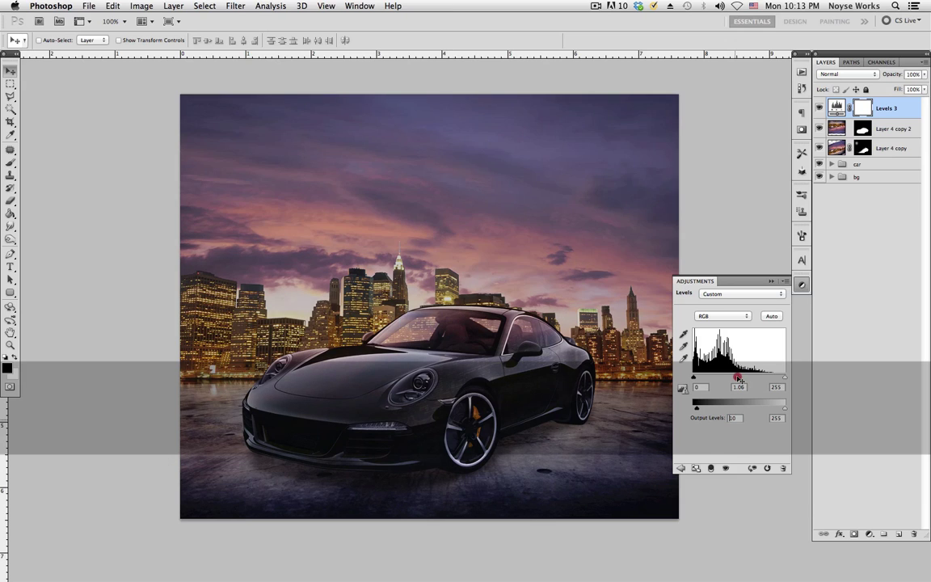
left_click_drag(739, 378, 738, 378)
left_click(724, 254)
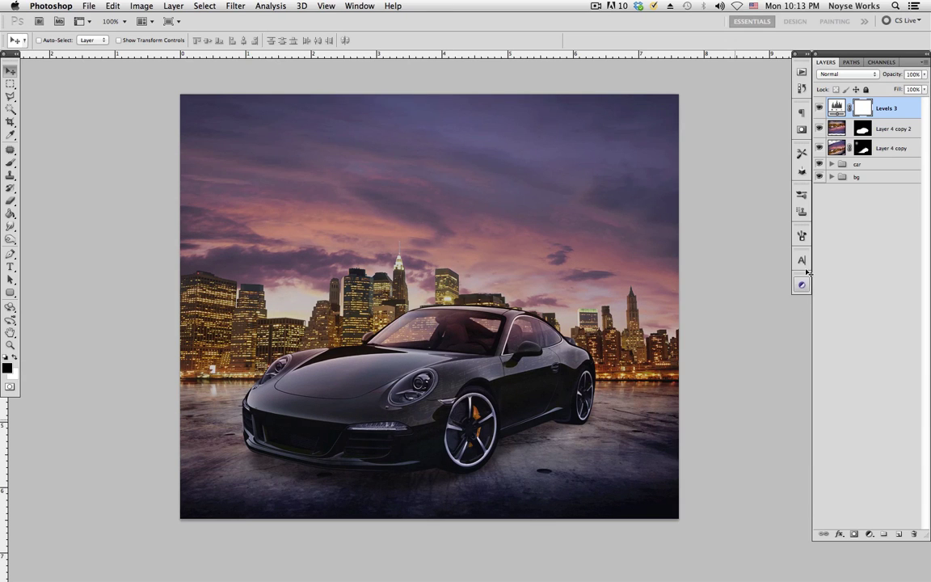
Step: Compare the image with and without the Levels 3 adjustment, and save the document
left_click(820, 108)
left_click(819, 107)
left_click(819, 108)
left_click(820, 107)
key("super+s")
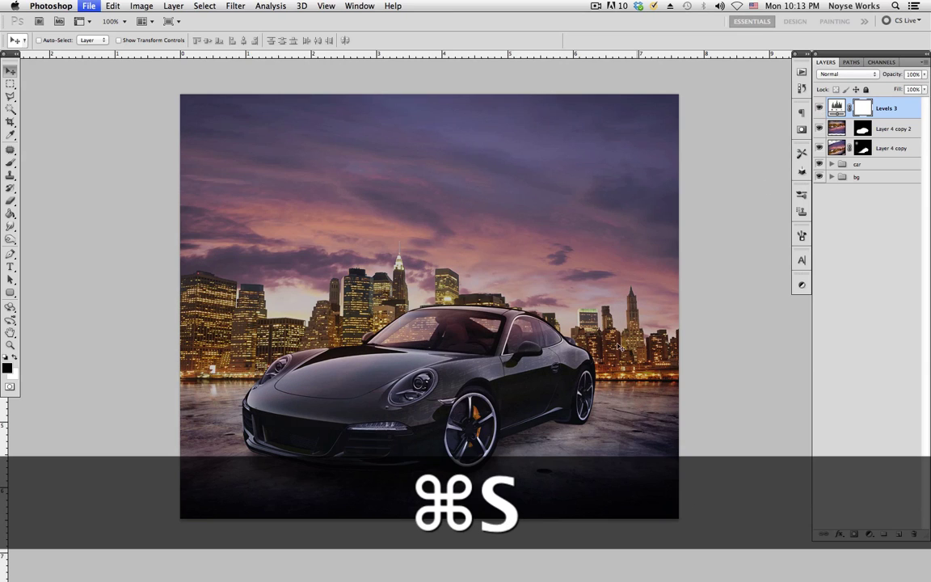
Step: Create a new layer above Levels 2 in the bg group and fill it with black
left_click(832, 176)
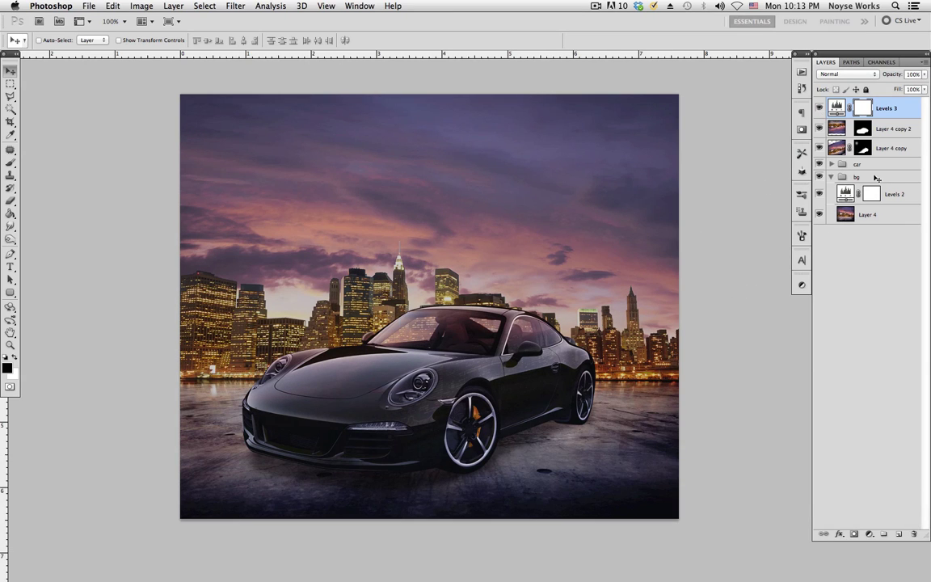
left_click(904, 197)
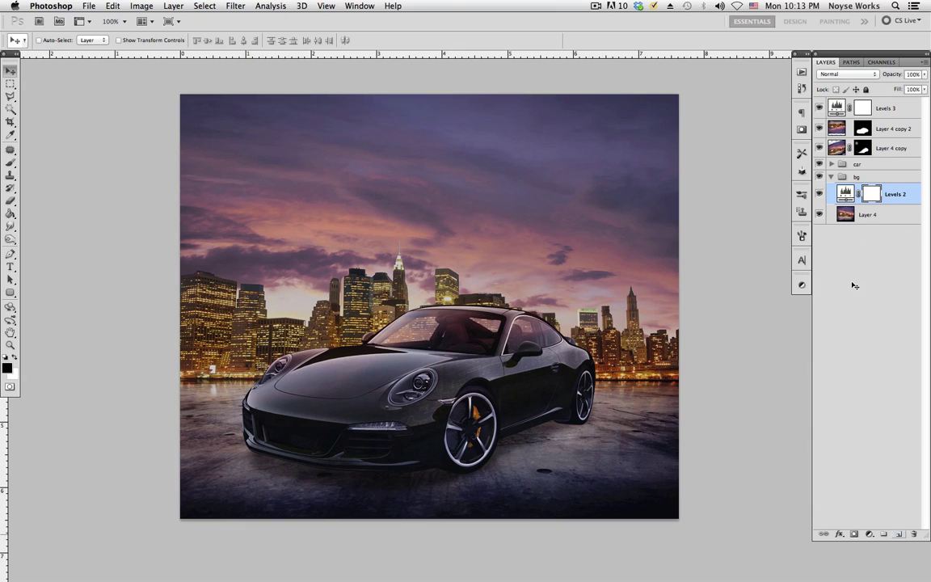
left_click(899, 535)
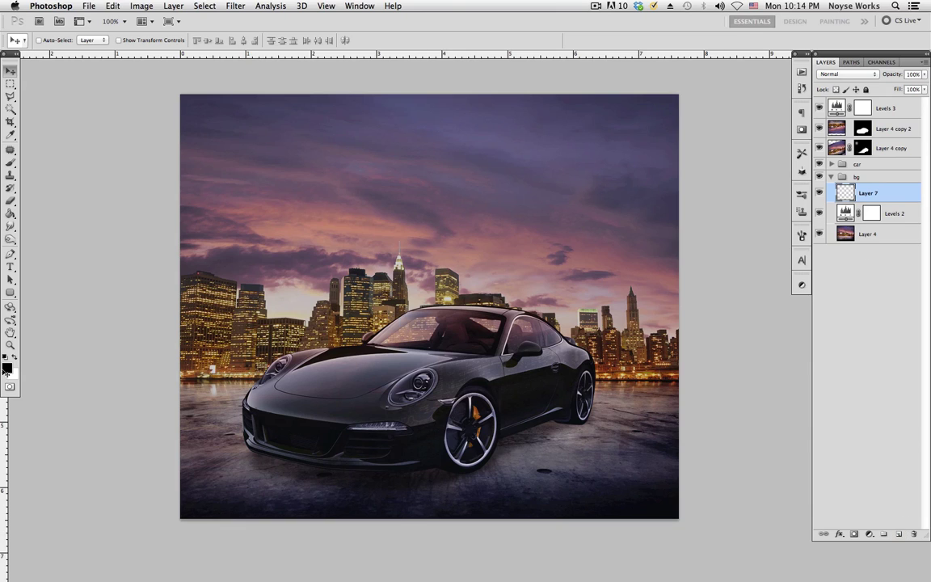
key("alt+BackSpace")
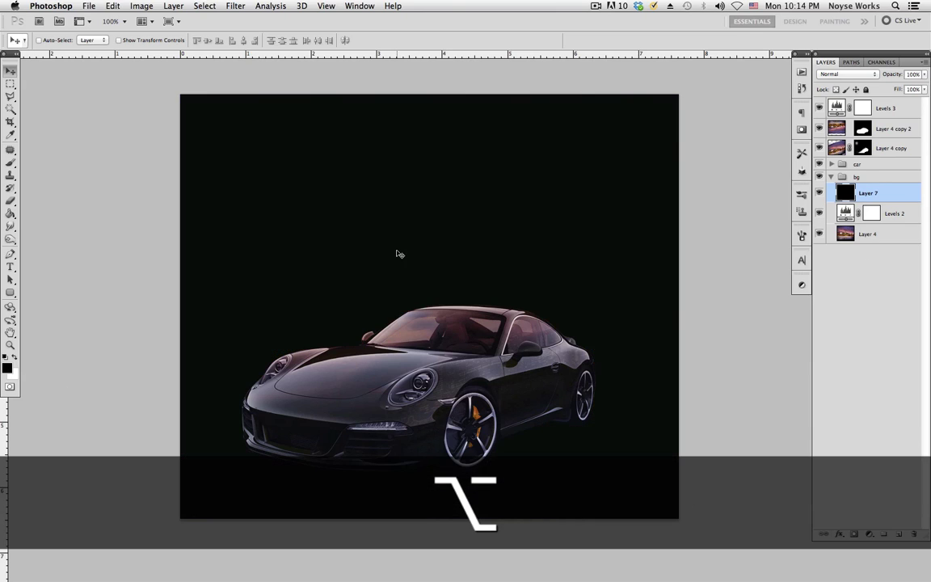
Step: Erase the middle of the black layer with a soft 1009 px eraser, leaving dark edges as a vignette
left_click(11, 200)
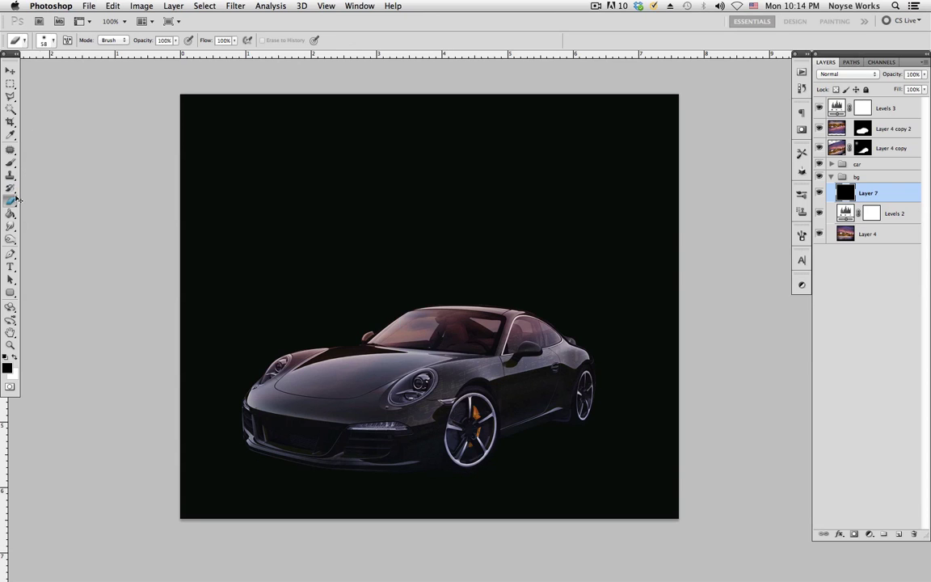
left_click(54, 40)
left_click_drag(52, 69, 120, 69)
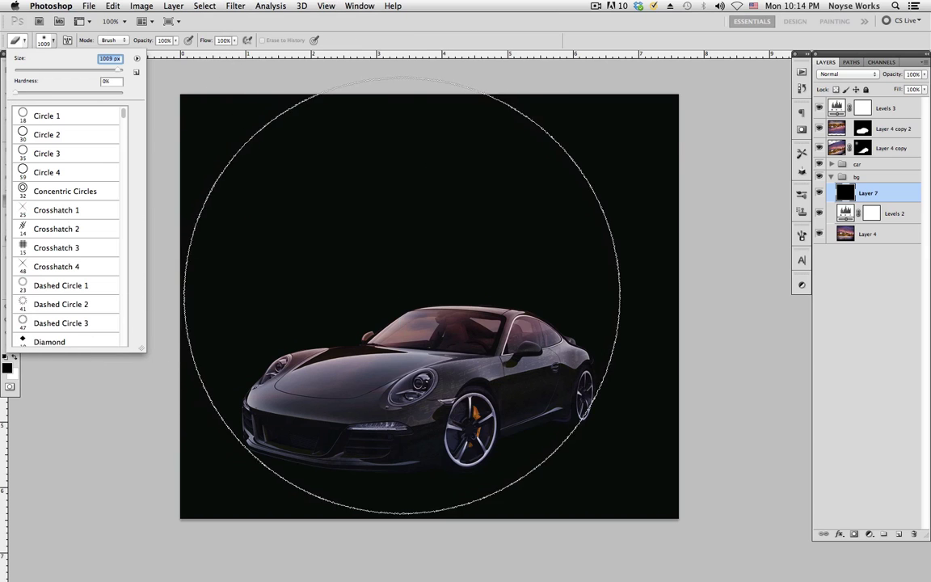
key("Return")
mouse_move(428, 299)
left_mouse_down()
mouse_move(377, 269)
mouse_move(398, 286)
mouse_move(371, 297)
left_mouse_up()
key("v")
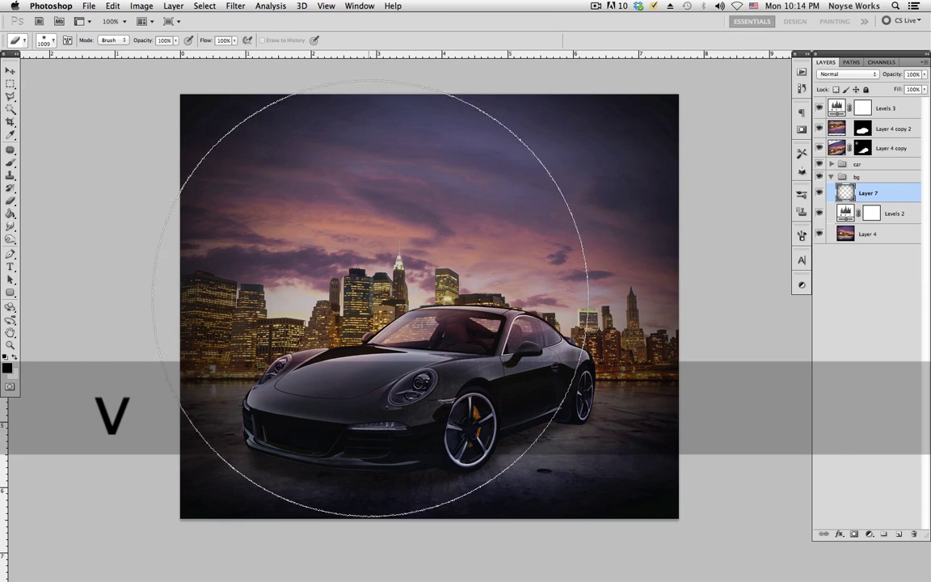
Step: Set the vignette layer to Hard Light blending at 53% opacity, check its effect, and save the document
left_click(854, 74)
left_click(843, 168)
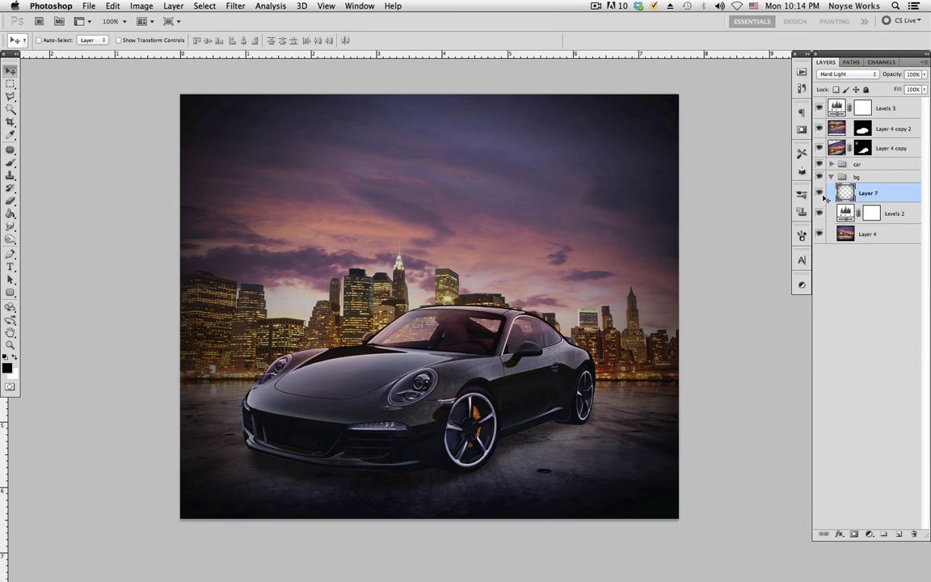
left_click(821, 193)
left_click(821, 193)
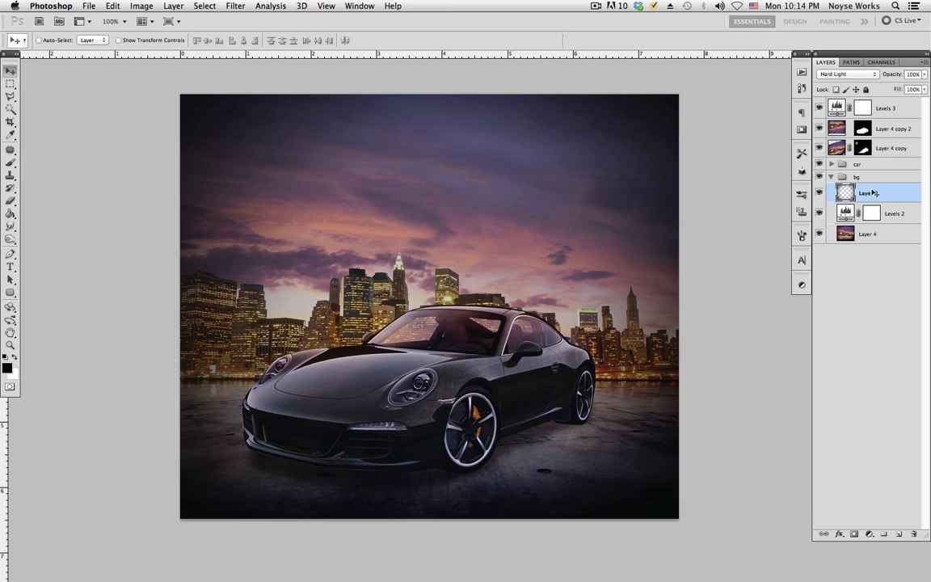
left_click(924, 73)
left_click_drag(921, 86, 897, 90)
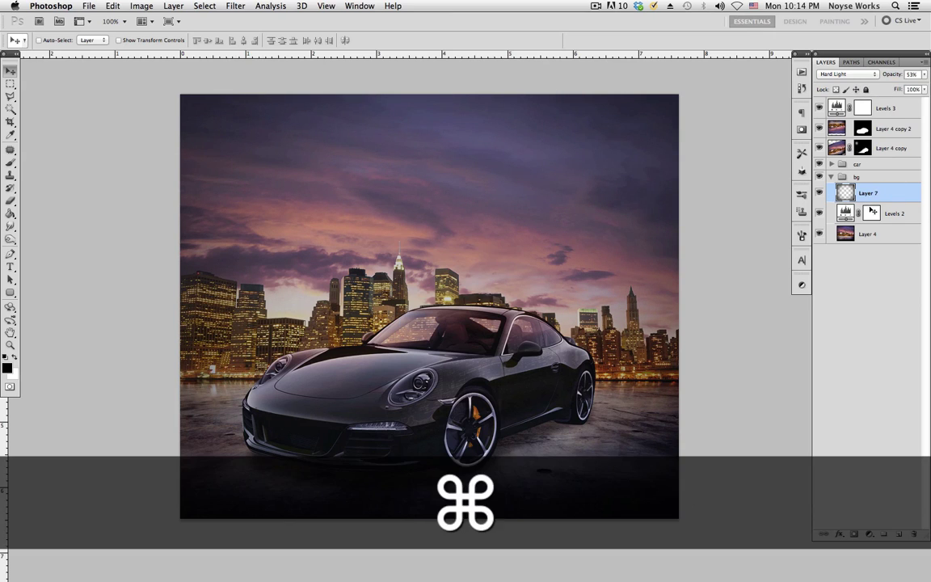
key("super+s")
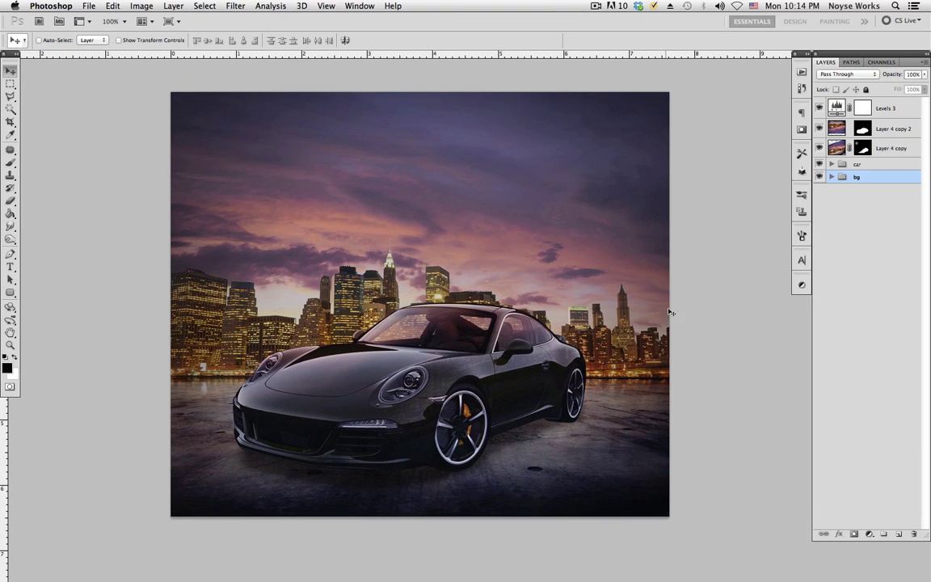
left_click(831, 176)
left_click(831, 176)
left_click(832, 164)
left_click(831, 164)
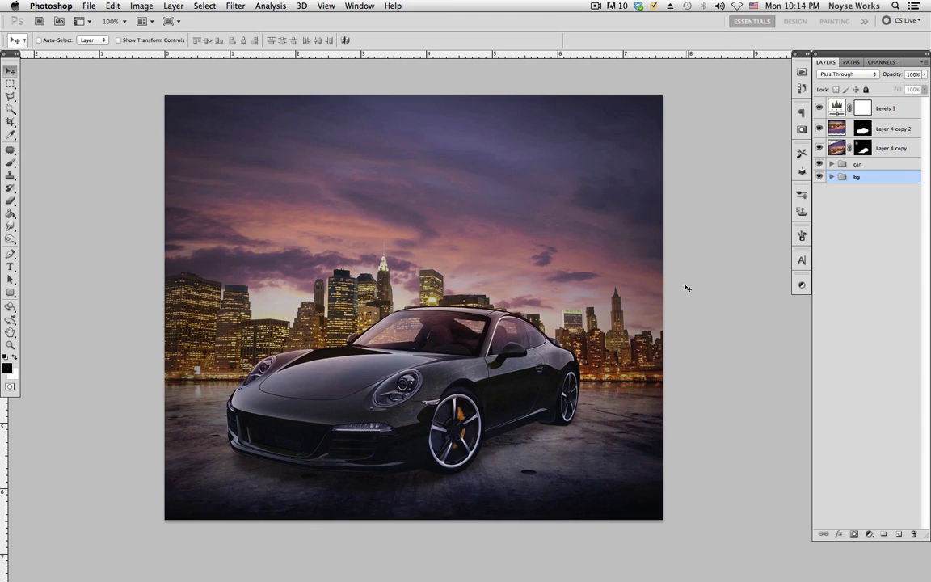
Step: Expand the car and shadow groups and add a new layer above Layer 6
left_click(831, 164)
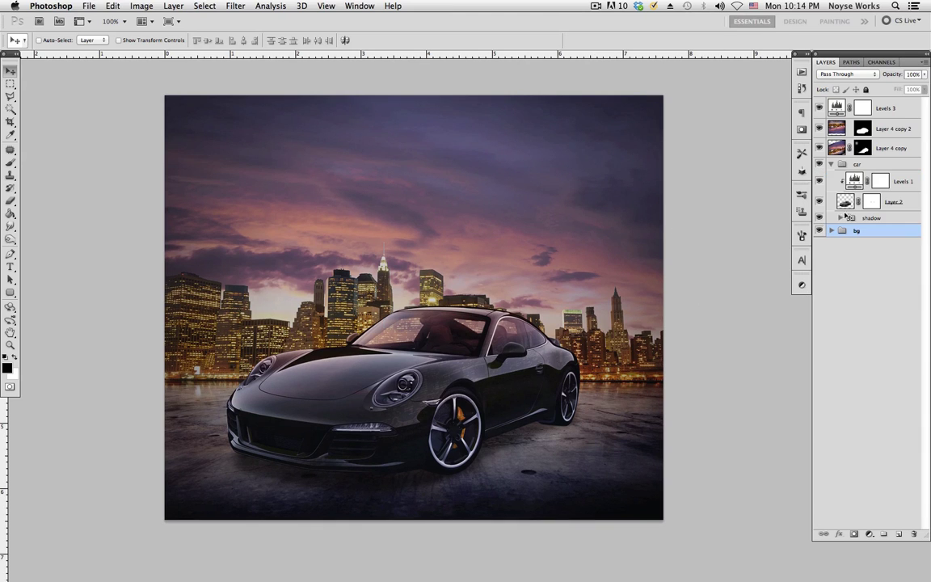
left_click(845, 216)
left_click(841, 218)
left_click(875, 234)
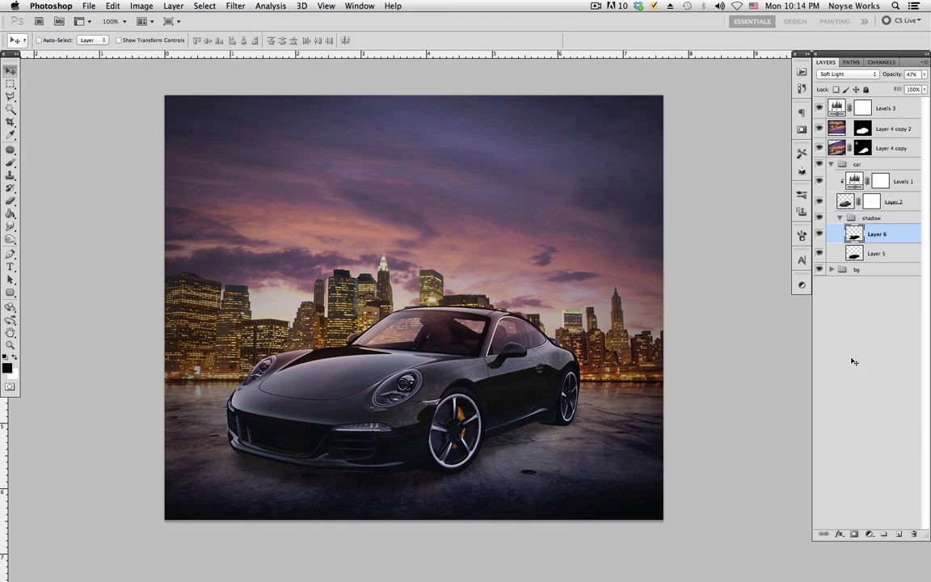
left_click(898, 535)
Step: Set up a soft black brush at 19 px for detailing the shadow around the wheels and lower body
key("super+equal")
key("super+equal")
key("super+equal")
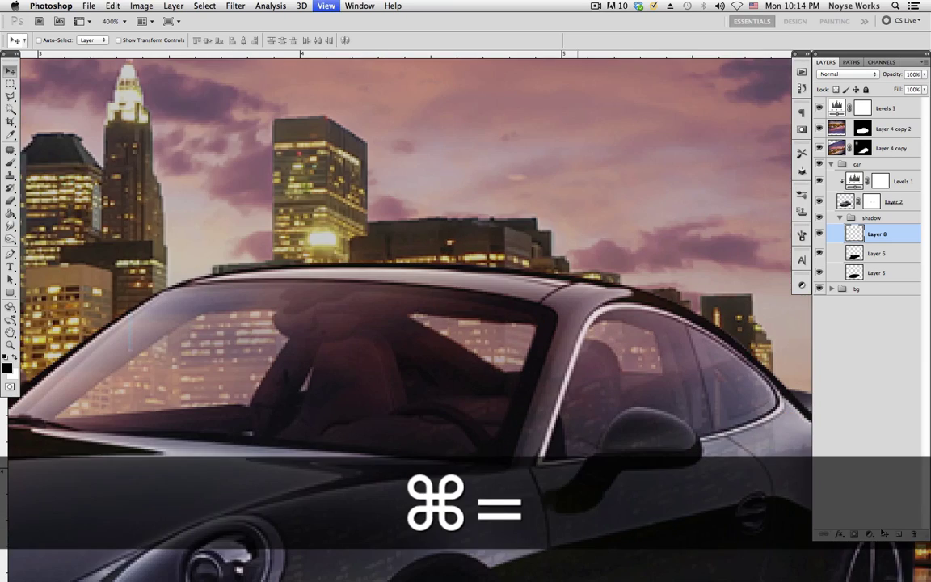
scroll(498, 304, "down", 10)
scroll(499, 304, "right", 3)
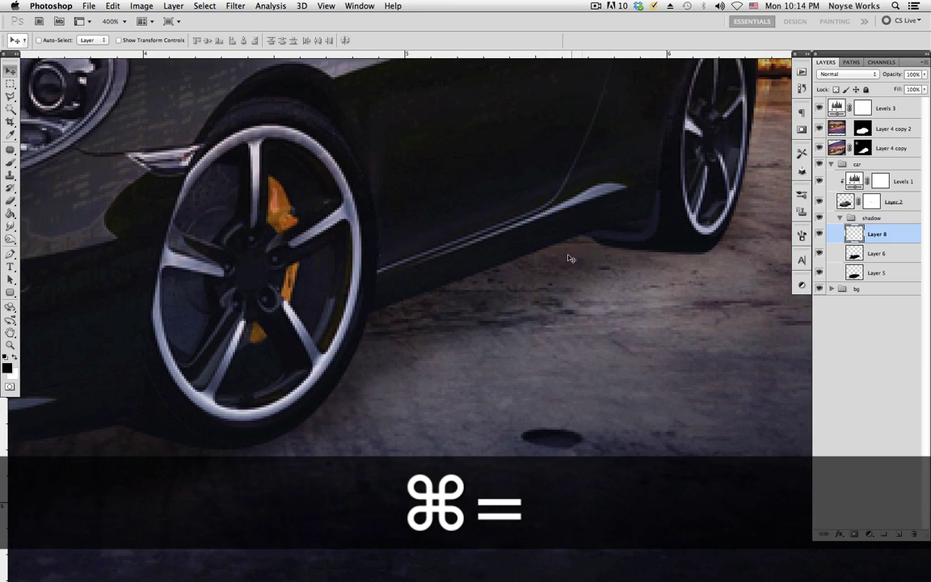
scroll(524, 224, "left", 5)
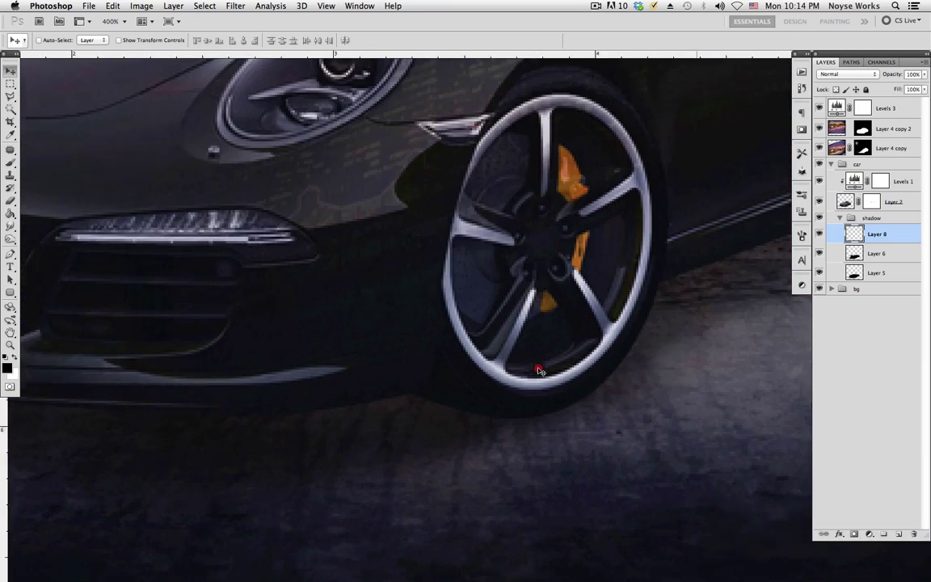
scroll(540, 371, "right", 2)
scroll(453, 387, "right", 8)
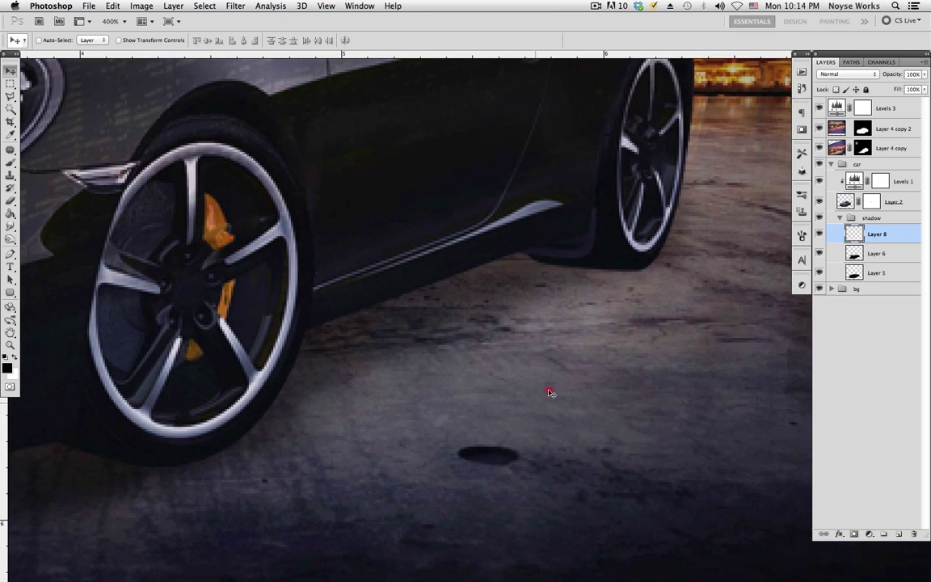
key("b")
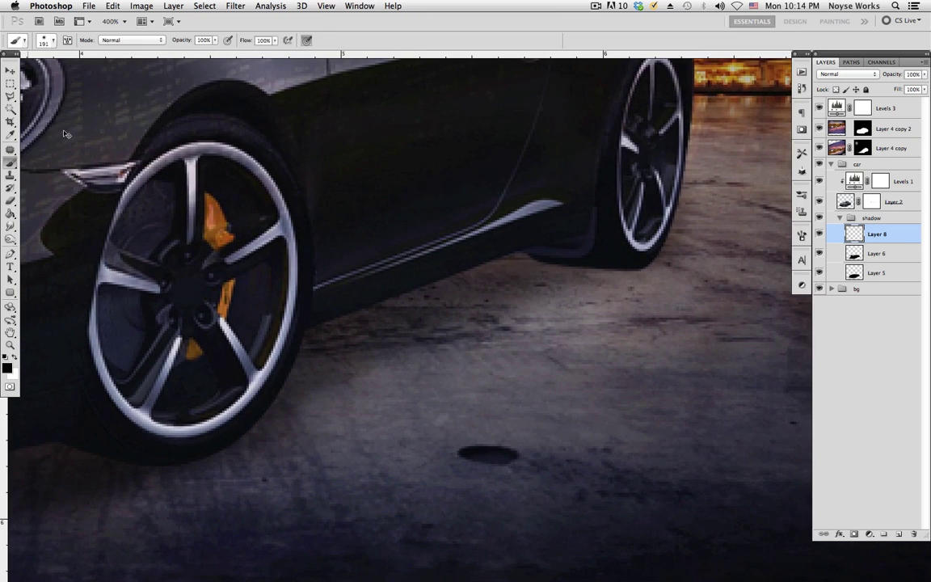
left_click(45, 40)
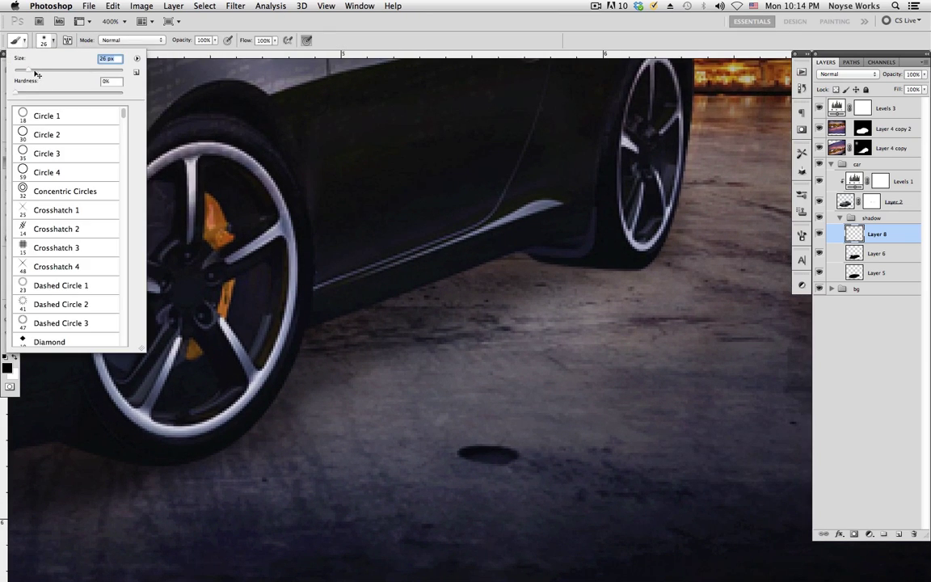
left_click_drag(35, 74, 30, 74)
left_click(14, 375)
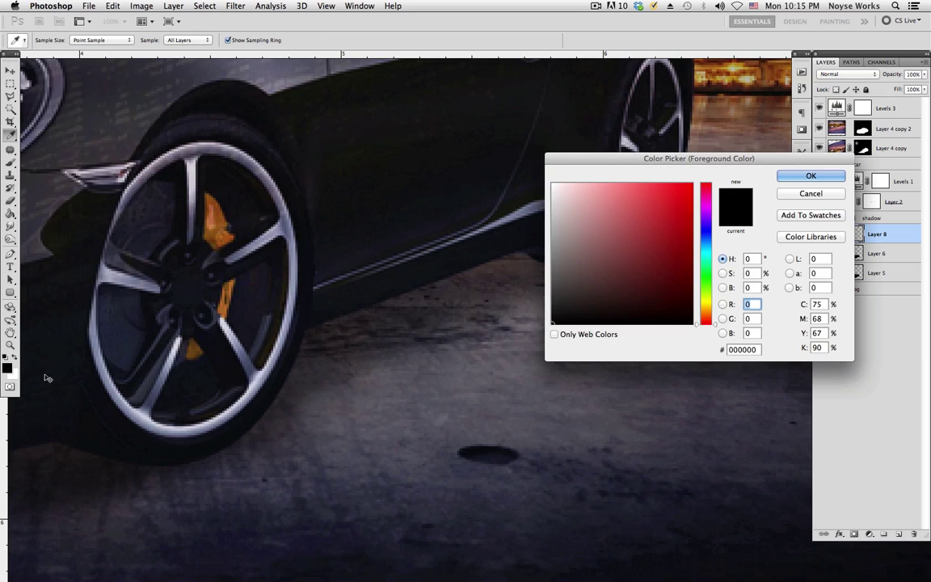
left_click(796, 178)
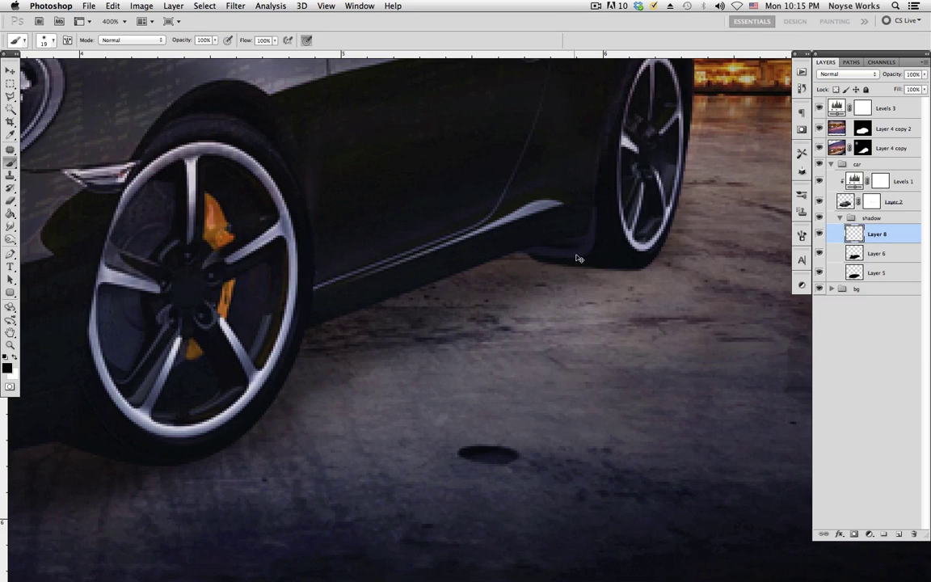
Step: Paint black contact shadow on Layer 8 along the car's underside, from the rear wheel to beneath the front bumper
mouse_move(577, 258)
left_mouse_down()
mouse_move(538, 256)
mouse_move(540, 249)
mouse_move(453, 275)
mouse_move(578, 253)
mouse_move(367, 306)
mouse_move(393, 310)
left_mouse_up()
scroll(562, 296, "left", 10)
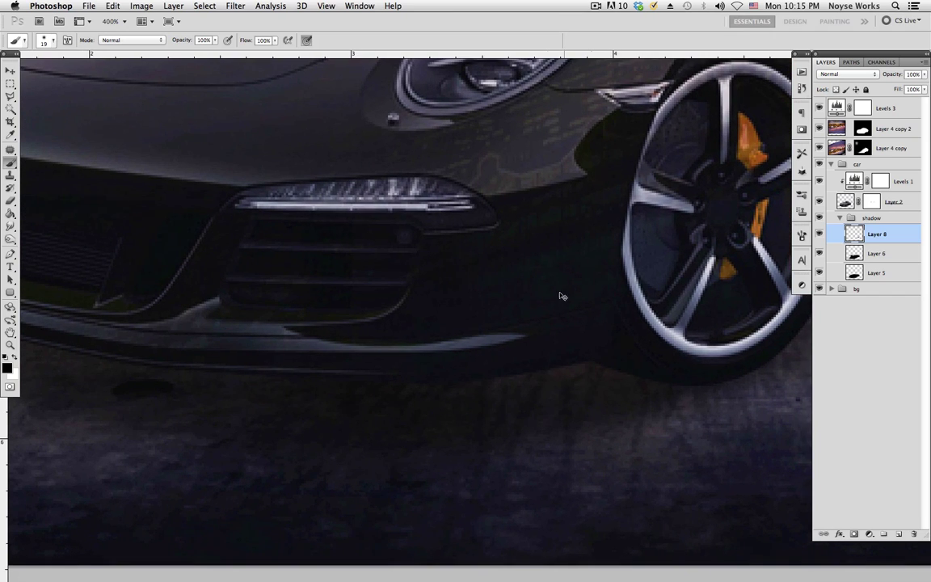
left_click_drag(558, 331, 495, 332)
scroll(474, 325, "left", 10)
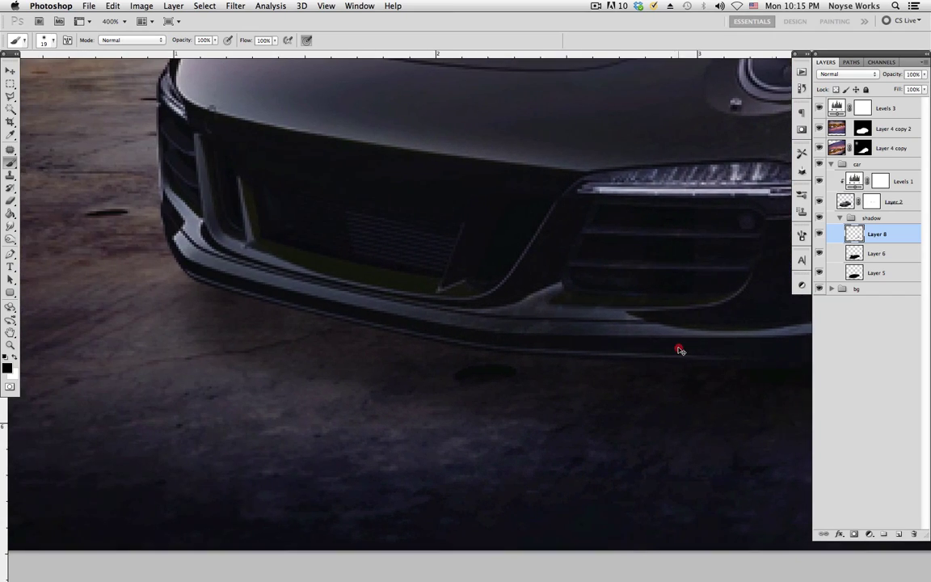
scroll(680, 349, "right", 1)
mouse_move(670, 337)
left_mouse_down()
mouse_move(549, 357)
mouse_move(473, 313)
left_mouse_up()
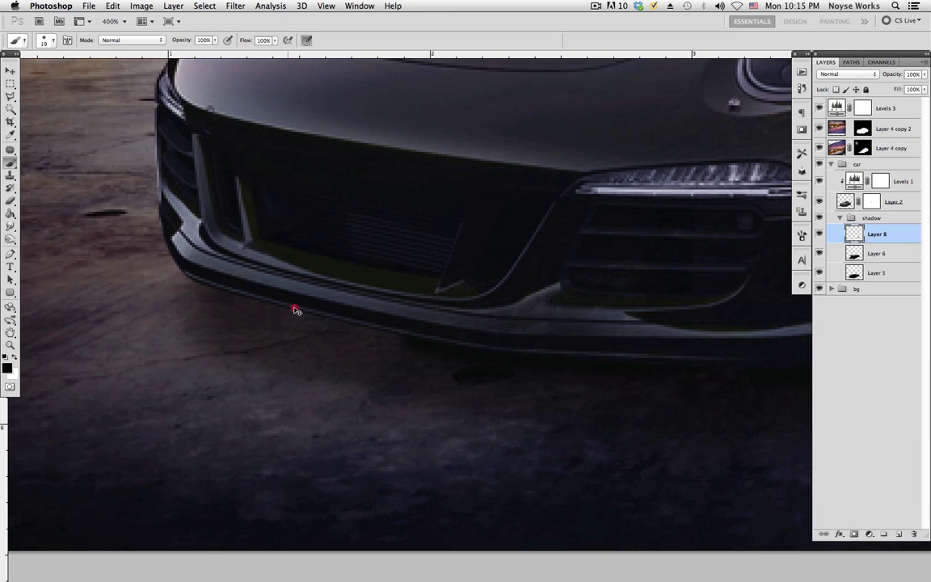
scroll(453, 339, "right", 20)
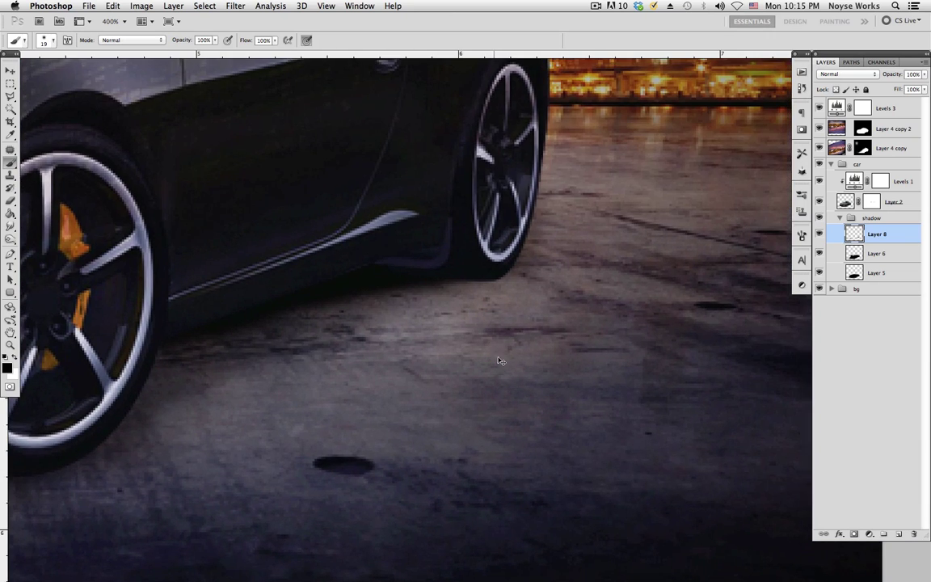
Step: Set Layer 8's blending mode to Soft Light
key("super+1")
key("v")
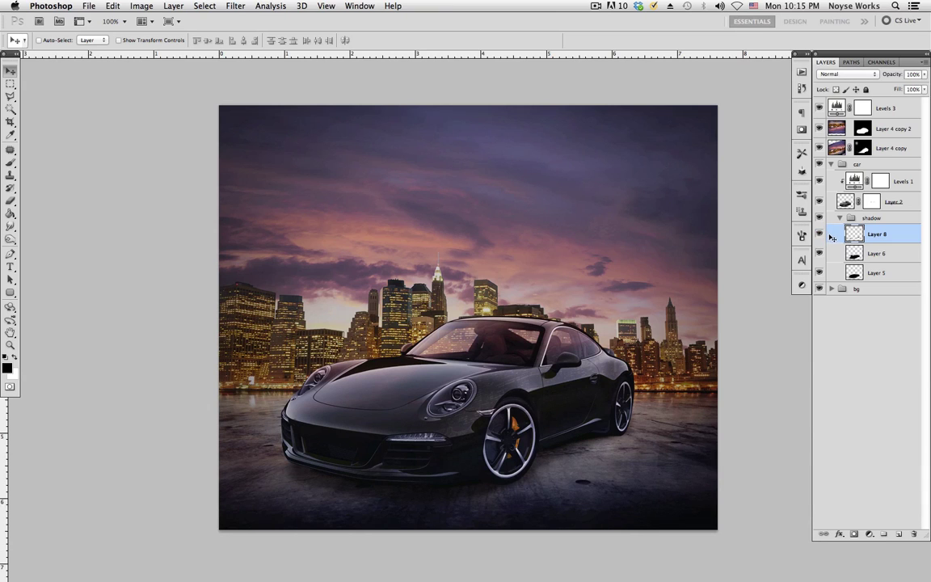
left_click(861, 76)
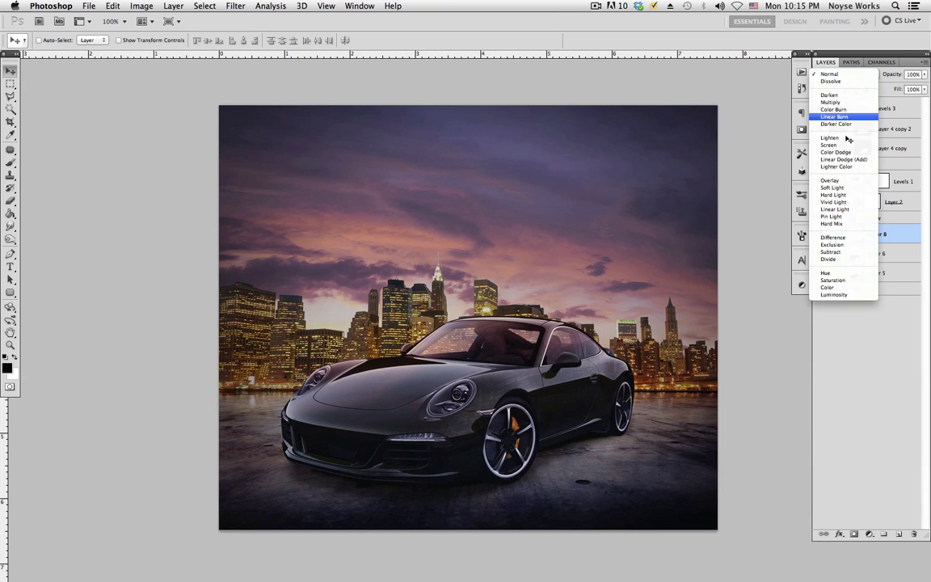
left_click(847, 181)
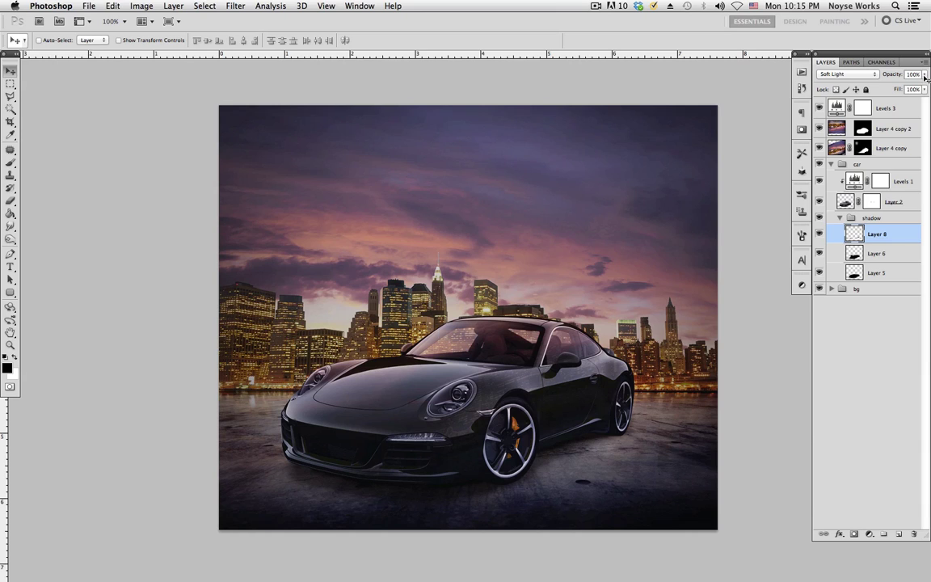
Step: Lower Layer 8's opacity to 71% and save the document
left_click_drag(926, 75, 910, 87)
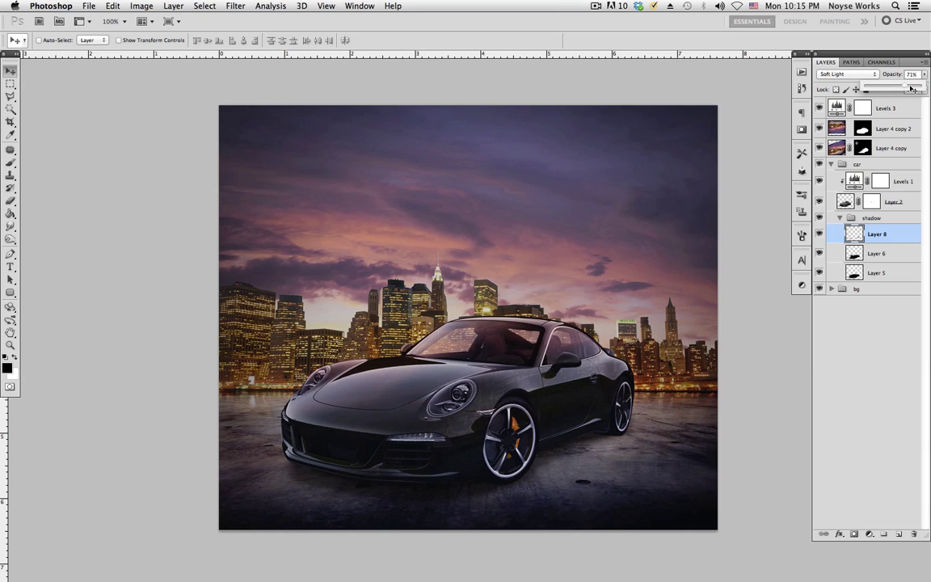
left_click(913, 240)
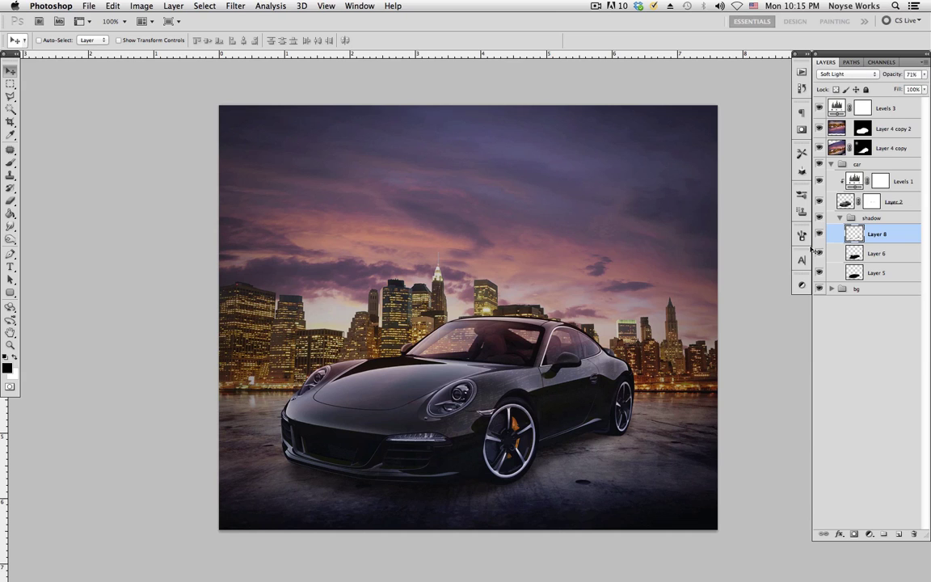
key("super+s")
key("v")
scroll(582, 338, "right", 2)
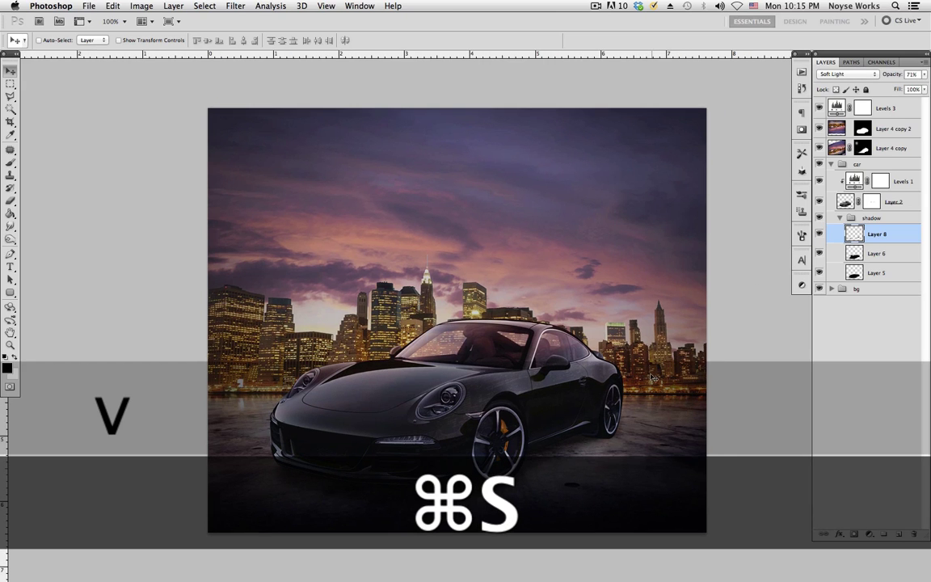
scroll(651, 344, "right", 2)
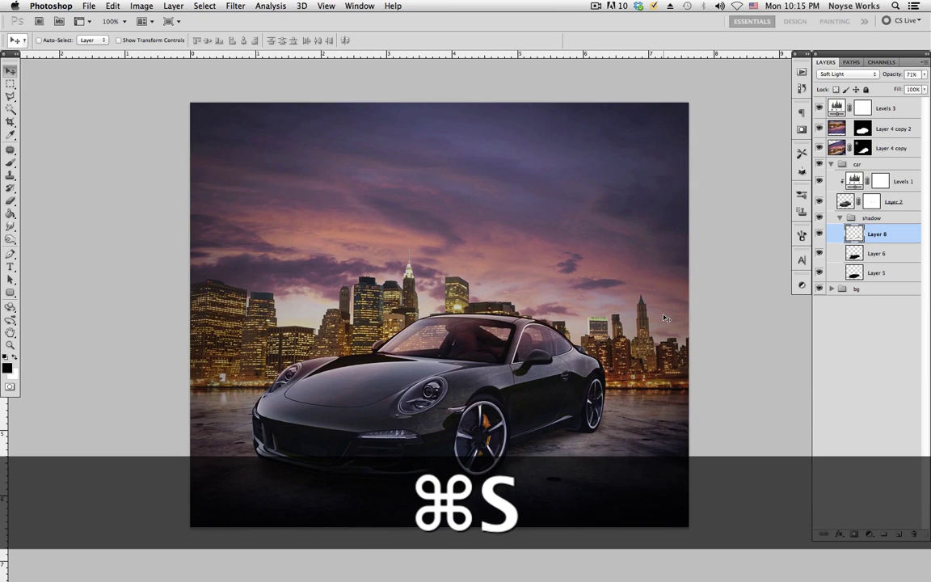
Step: Collapse the car group and add a Vibrance adjustment layer above Levels 3
left_click(831, 165)
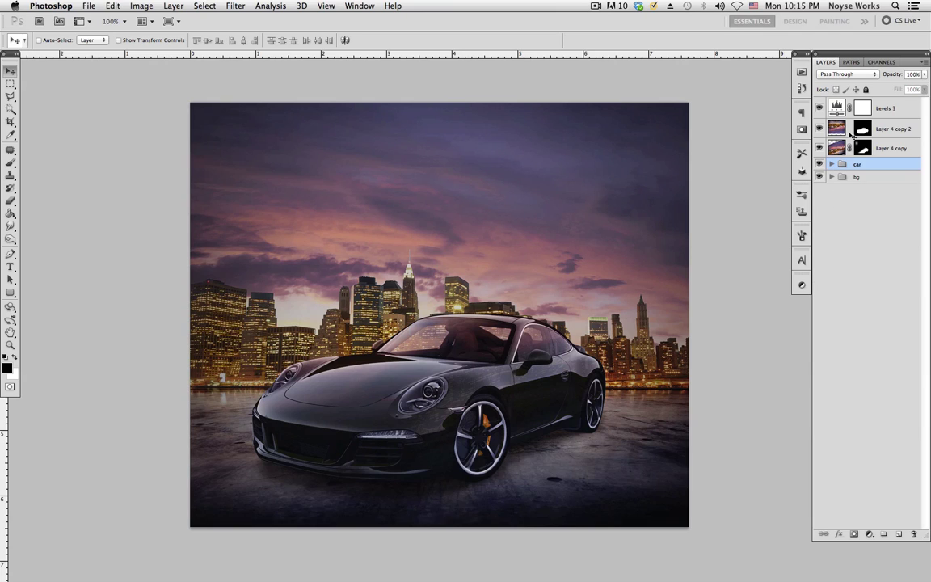
left_click(898, 109)
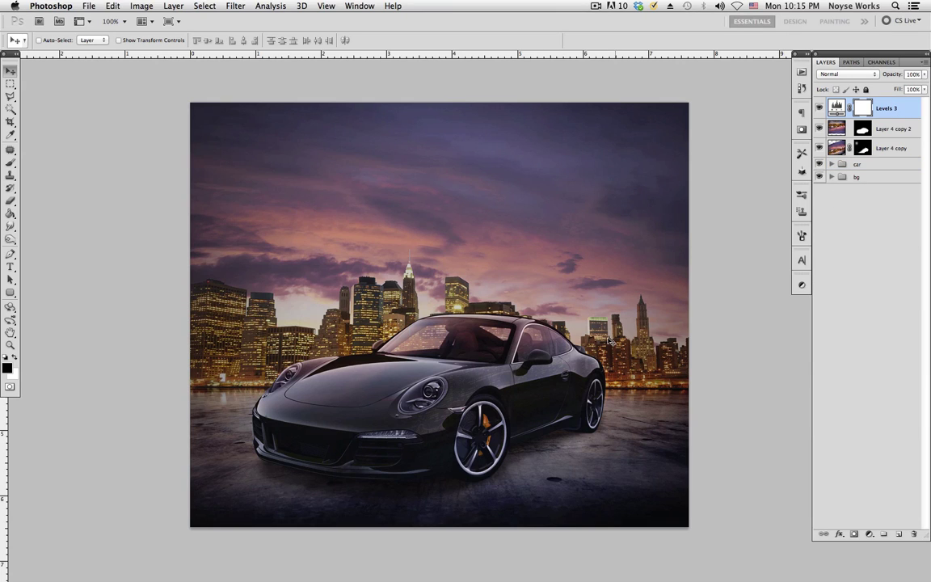
left_click(869, 534)
left_click(818, 493)
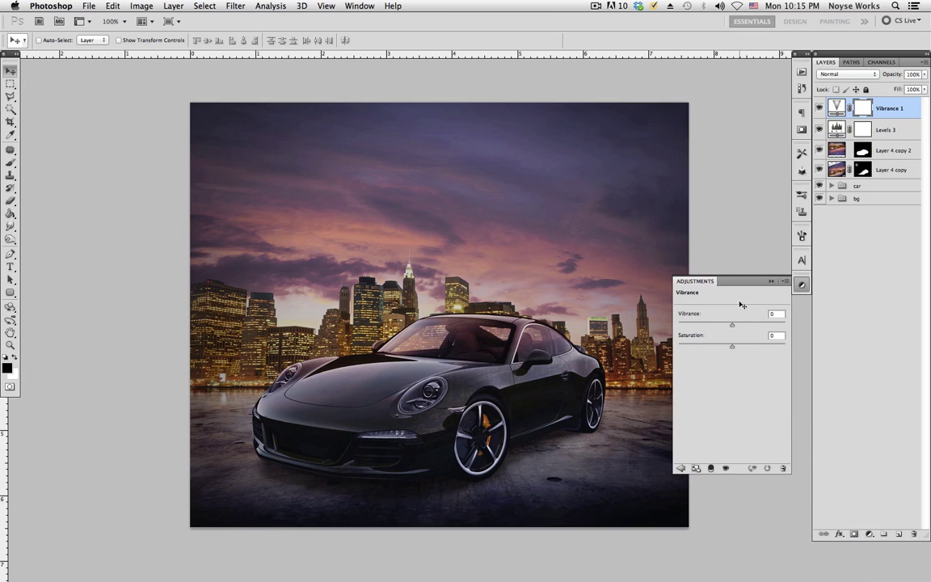
Step: Moderately increase the vibrance on the Vibrance 1 adjustment layer, close its settings and save the document
left_click_drag(731, 325, 751, 326)
left_click(800, 284)
scroll(661, 401, "down", 2)
scroll(661, 401, "right", 2)
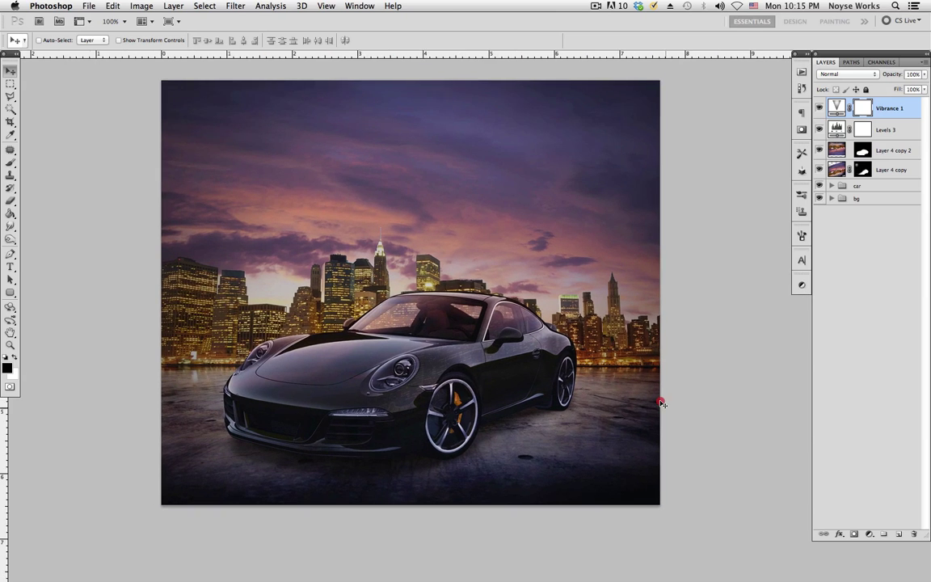
key("super+s")
scroll(623, 411, "up", 1)
scroll(623, 411, "left", 2)
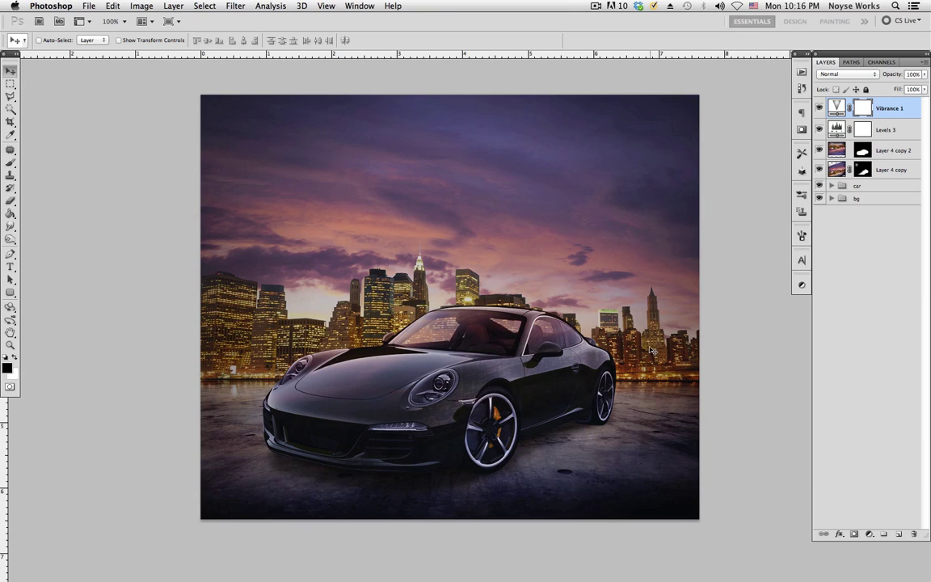
scroll(651, 349, "right", 1)
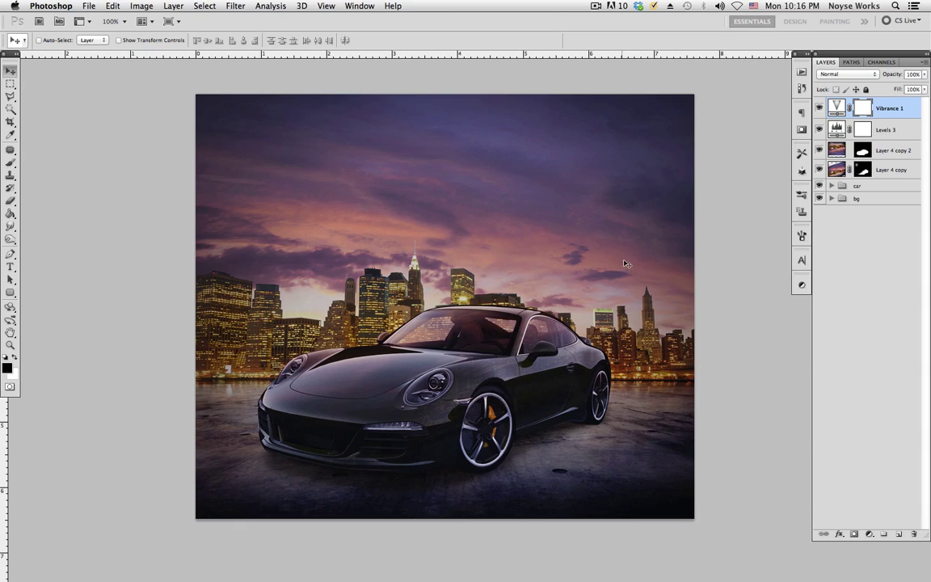
Step: Expand all layer groups and hide the top four layers, Levels 1 and the shadow group to review the composite without them
left_click(833, 198, "super")
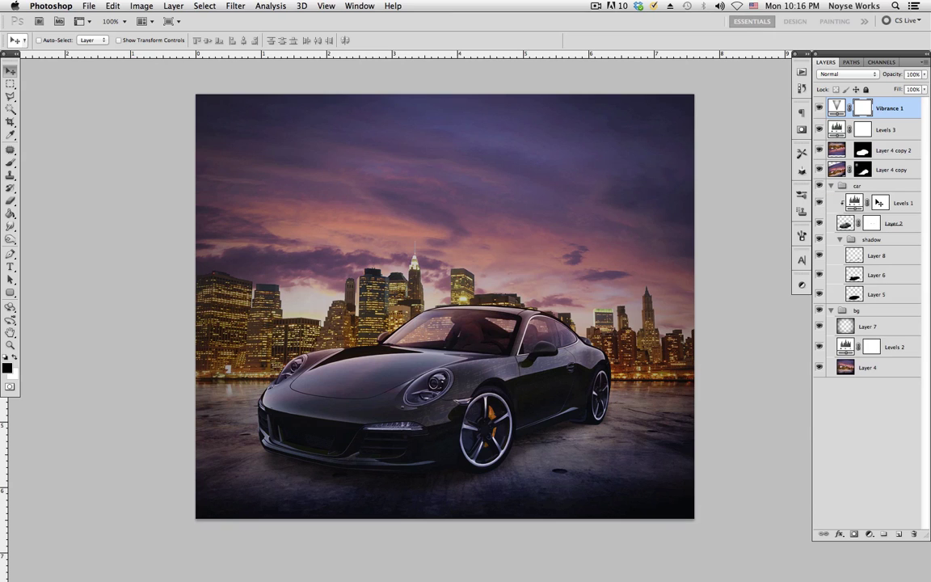
left_click_drag(819, 108, 818, 202)
left_click(819, 241)
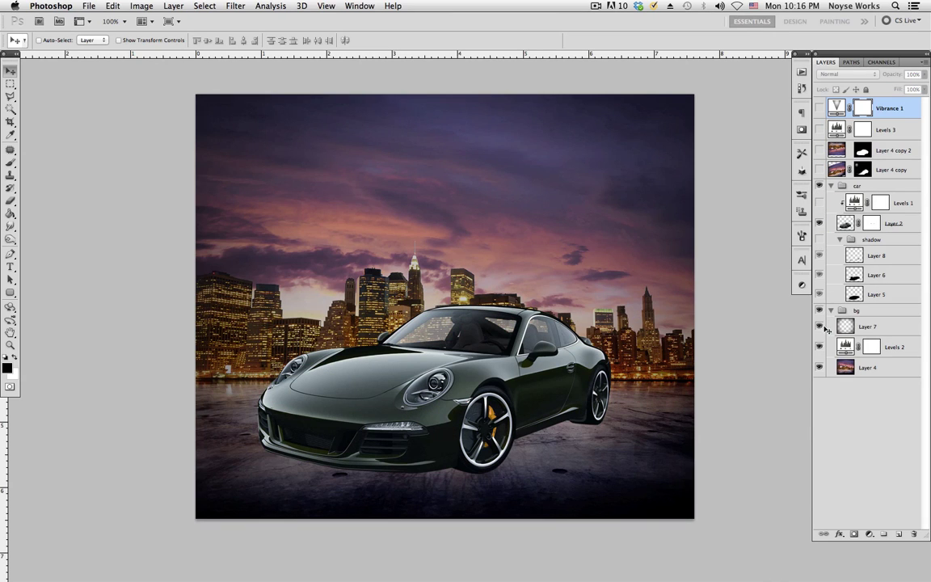
mouse_move(826, 328)
left_mouse_down()
mouse_move(829, 349)
mouse_move(820, 326)
left_mouse_up()
Step: Show the shadow group, Levels 1 and the top four layers again, and save the document
left_click(819, 239)
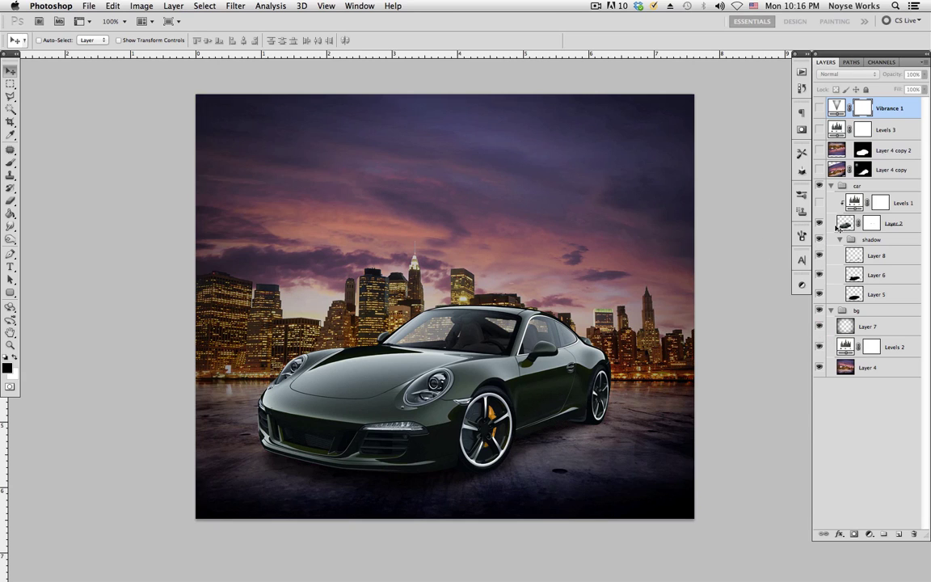
left_click(821, 203)
left_click_drag(820, 108, 819, 170)
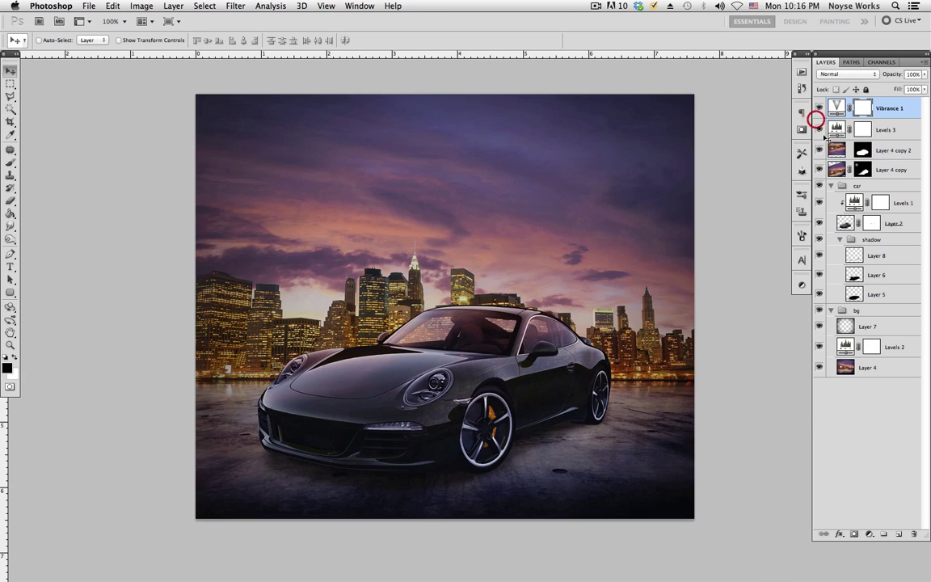
key("super+s")
key("super+shift")
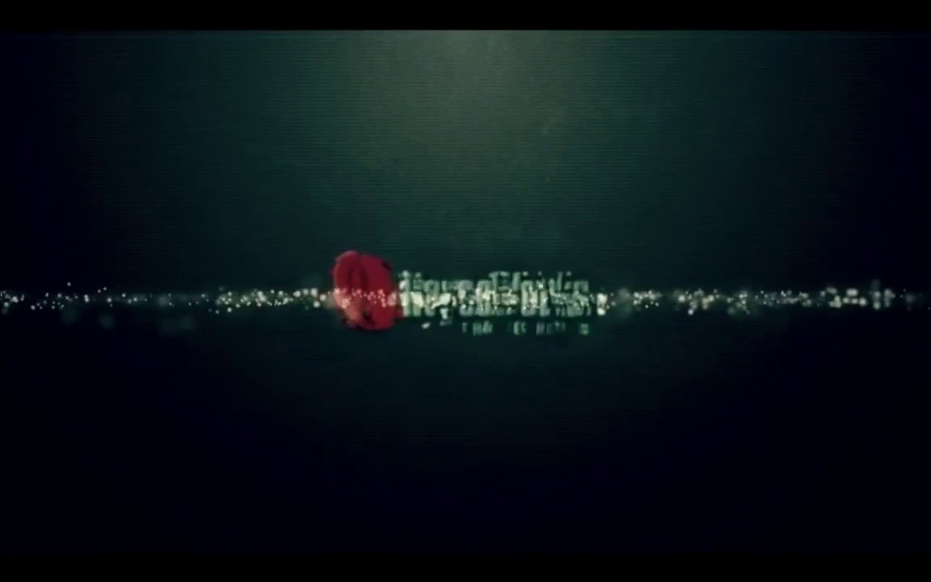